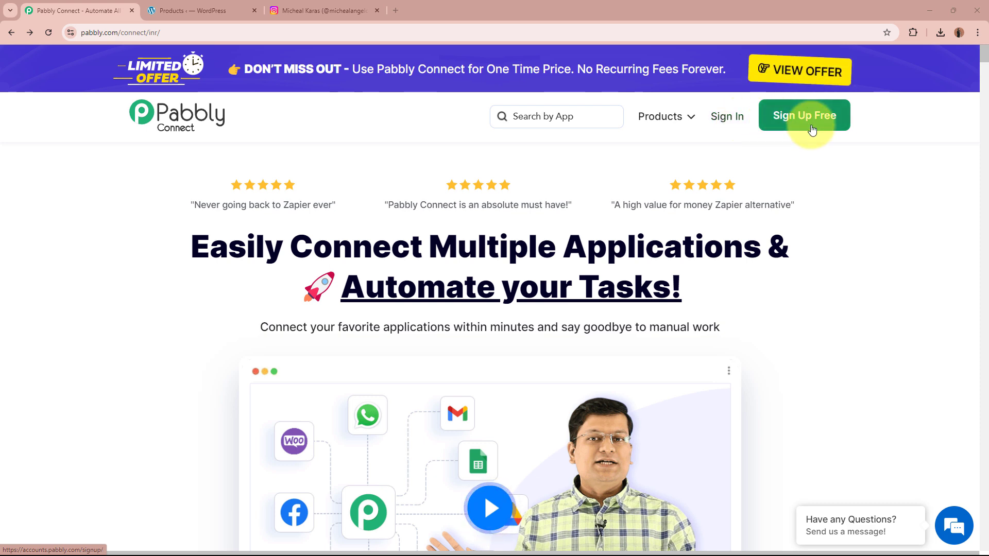
# - Sign in and launch Pabbly Connect from the All Pabbly Apps page
pyautogui.click(728, 117)
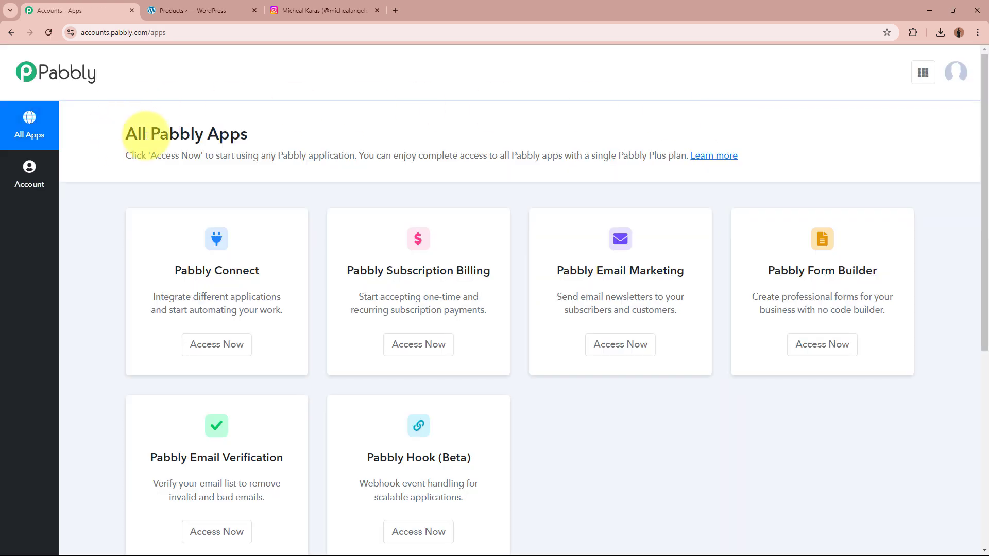
pyautogui.moveTo(126, 135); pyautogui.dragTo(309, 137)
pyautogui.click(309, 140)
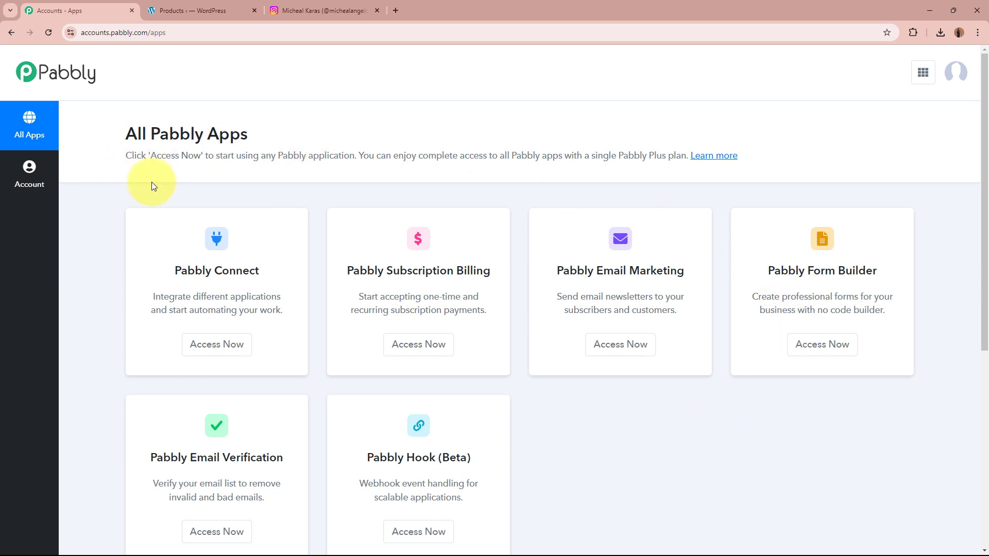
pyautogui.moveTo(175, 272); pyautogui.dragTo(260, 273)
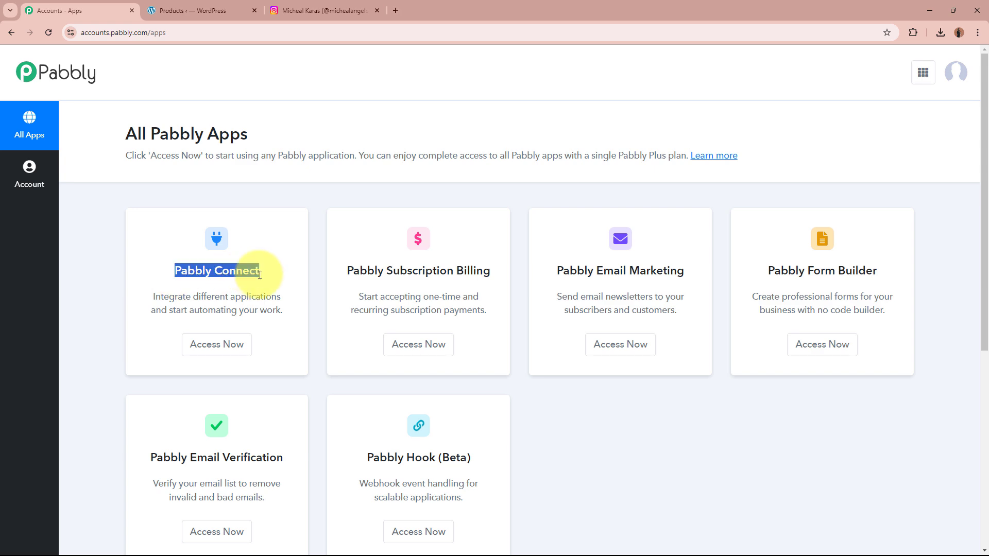
pyautogui.click(260, 274)
pyautogui.click(233, 347)
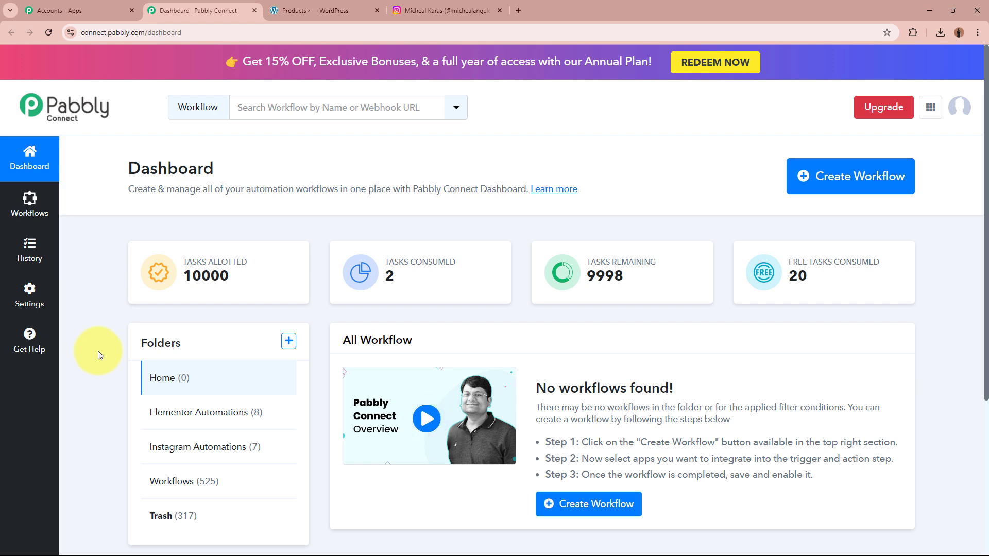
# - Start a new workflow named 'How to Post New WooCommerce Product on Instagram'
pyautogui.click(860, 177)
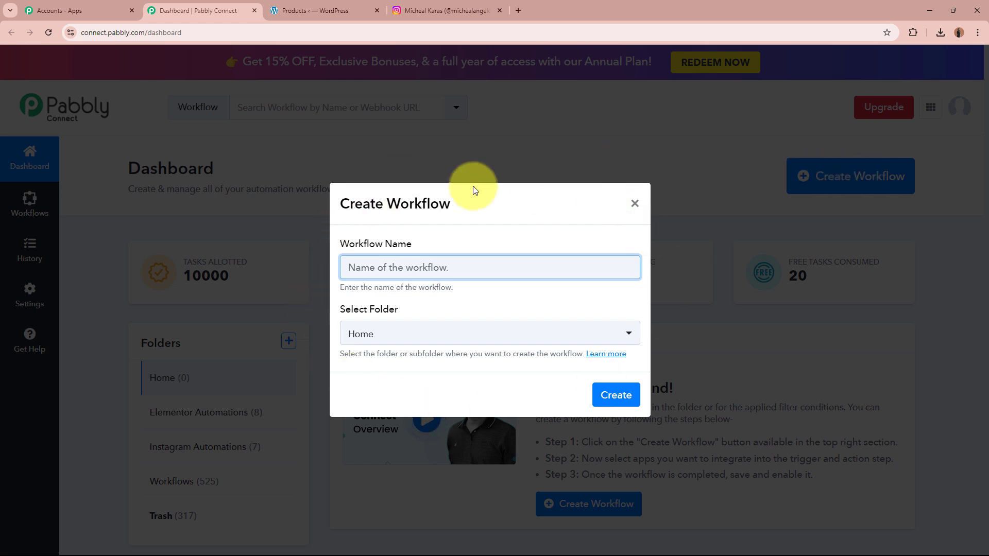
pyautogui.click(369, 238)
pyautogui.moveTo(336, 242); pyautogui.dragTo(415, 246)
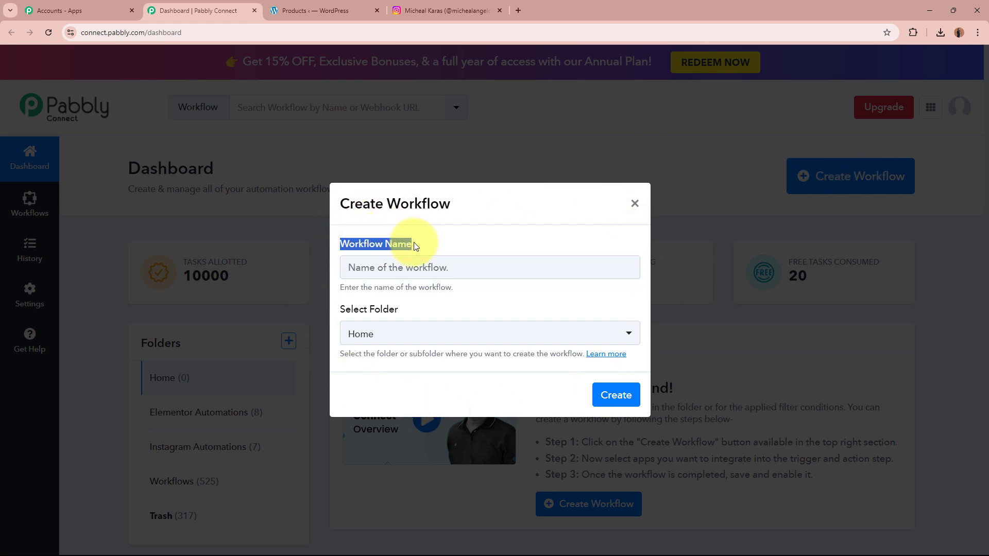
pyautogui.moveTo(341, 309); pyautogui.dragTo(409, 311)
pyautogui.click(438, 274)
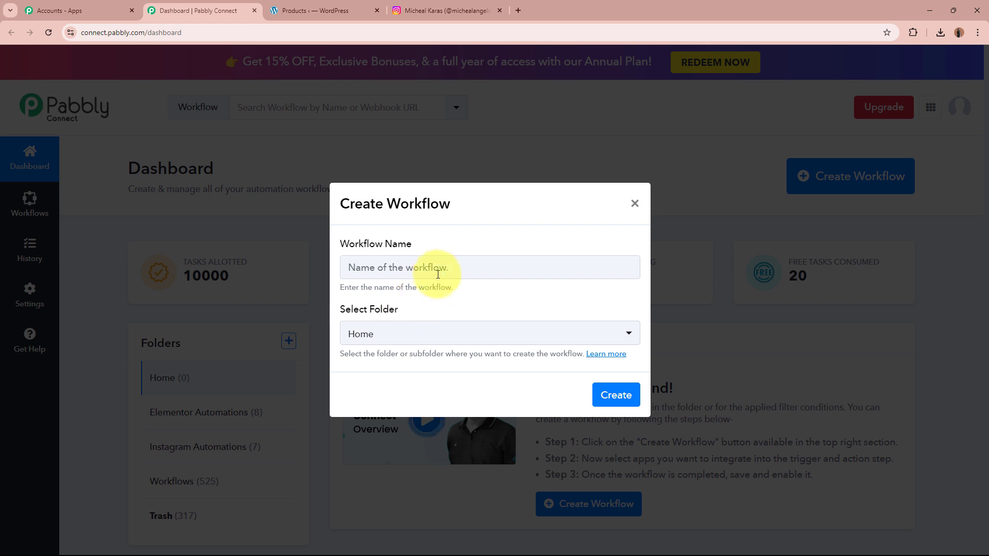
pyautogui.click(445, 266)
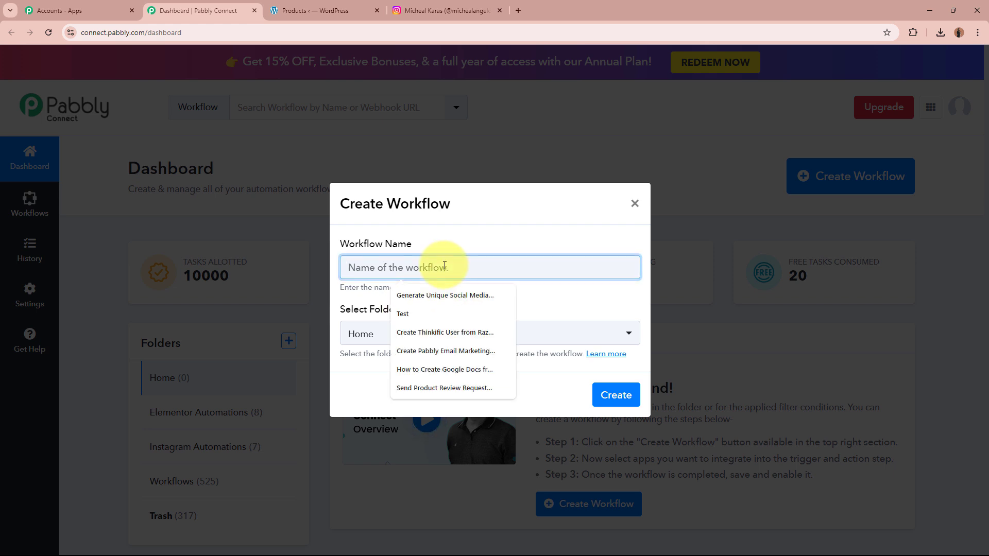
pyautogui.write('How to Post New WooCommerce Product on Instagram')
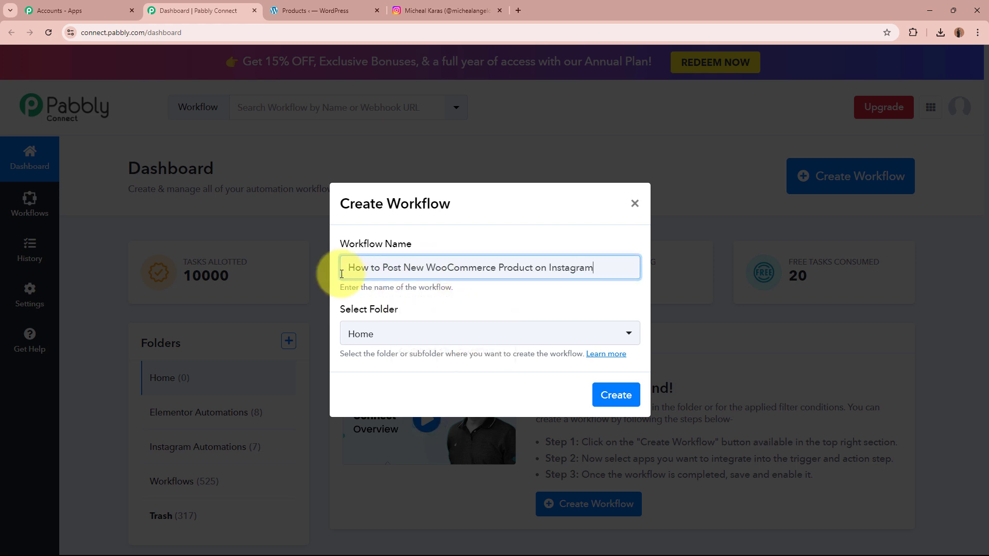
pyautogui.moveTo(355, 267); pyautogui.dragTo(592, 268)
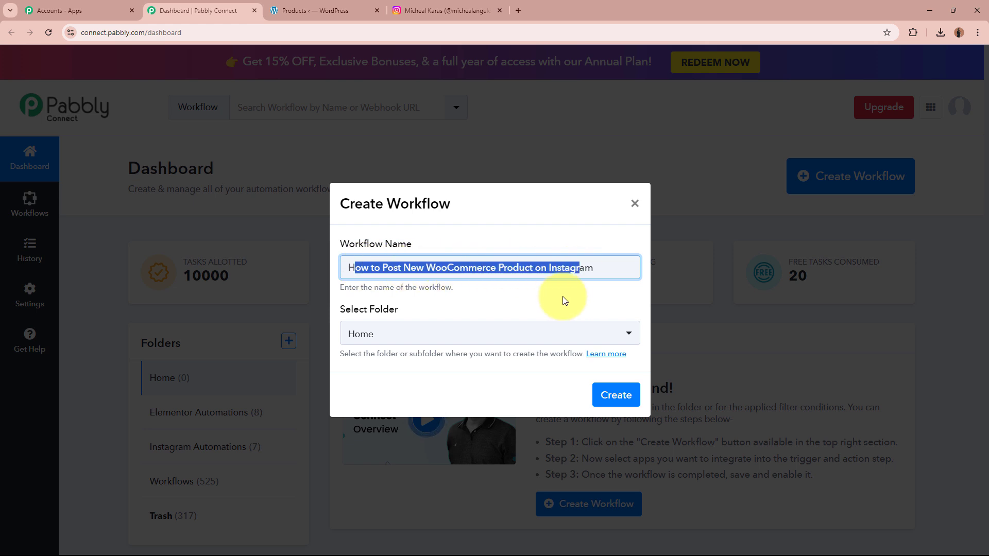
pyautogui.click(579, 255)
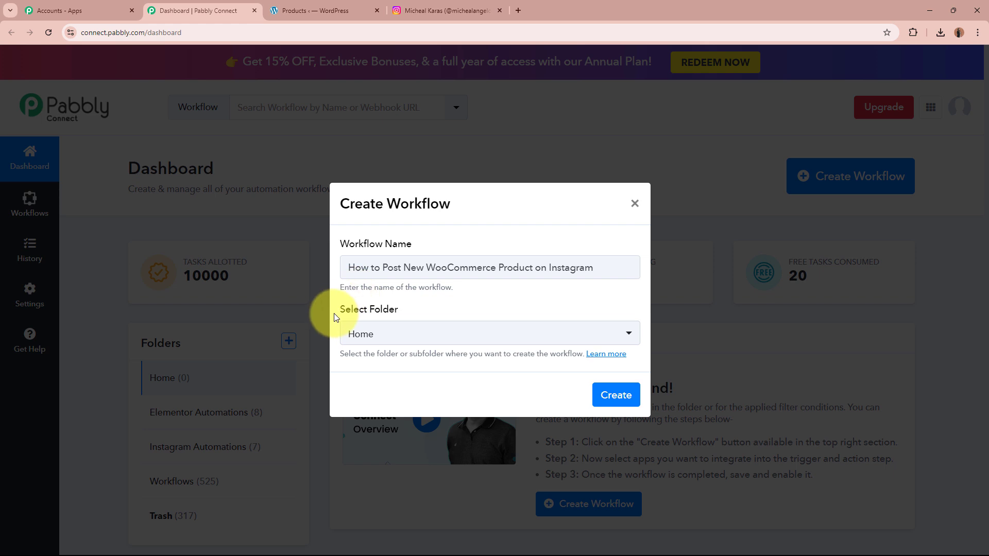
# - Put the workflow in the Instagram Automations folder and create it
pyautogui.moveTo(337, 316); pyautogui.dragTo(419, 313)
pyautogui.click(378, 323)
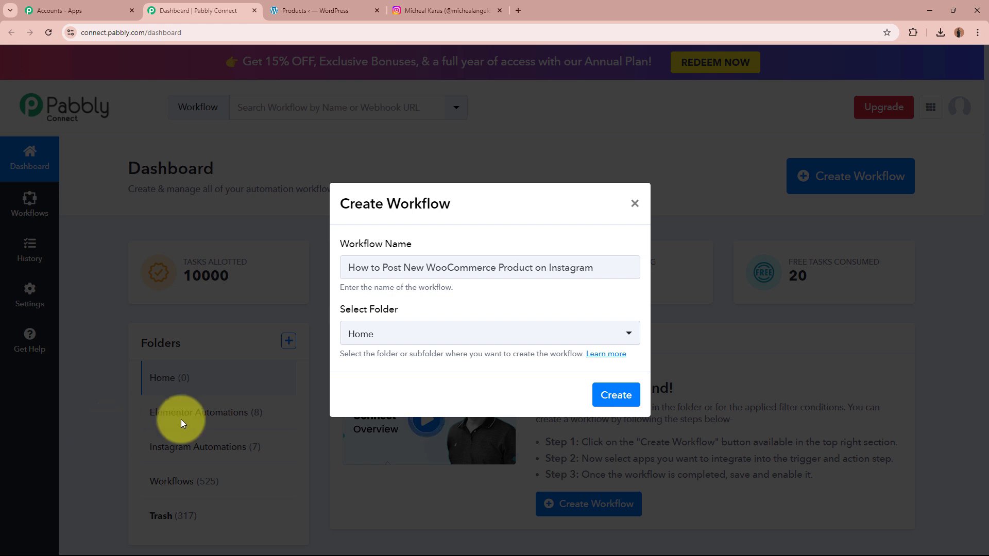
pyautogui.click(413, 340)
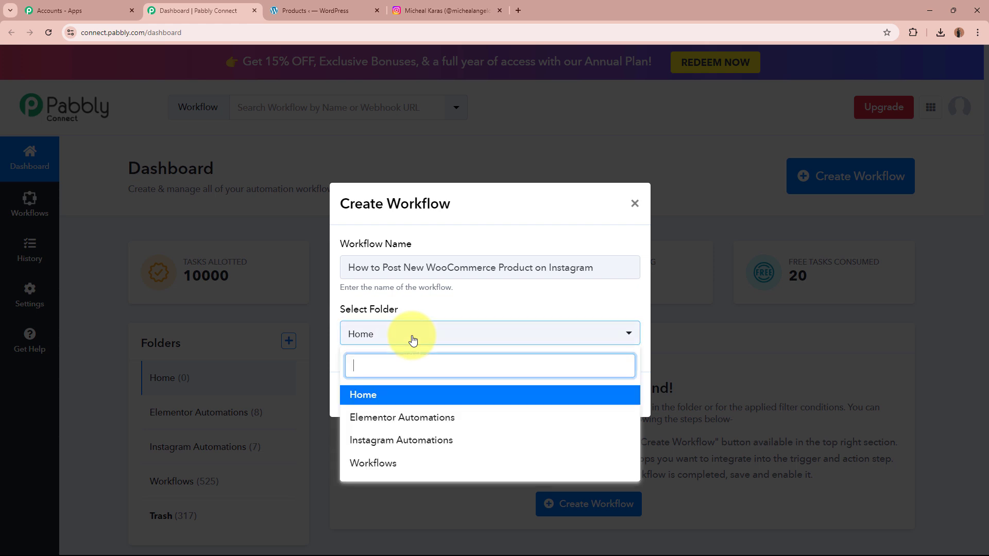
pyautogui.click(428, 440)
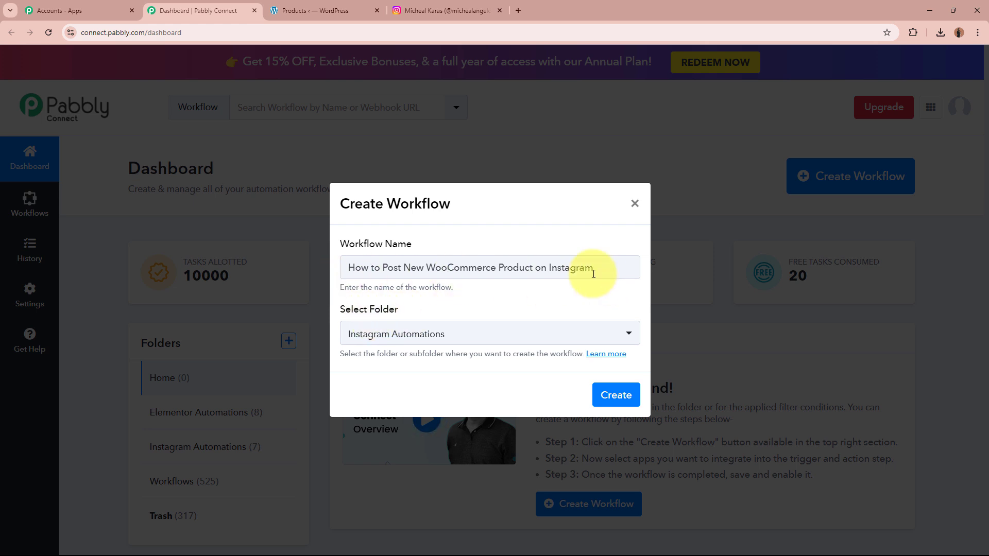
pyautogui.moveTo(593, 272); pyautogui.dragTo(352, 262)
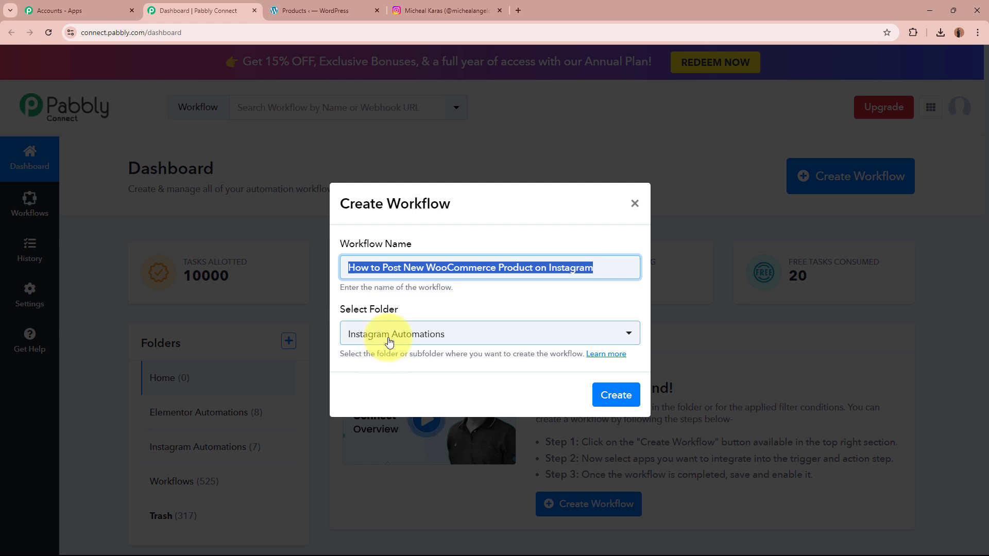
pyautogui.click(596, 402)
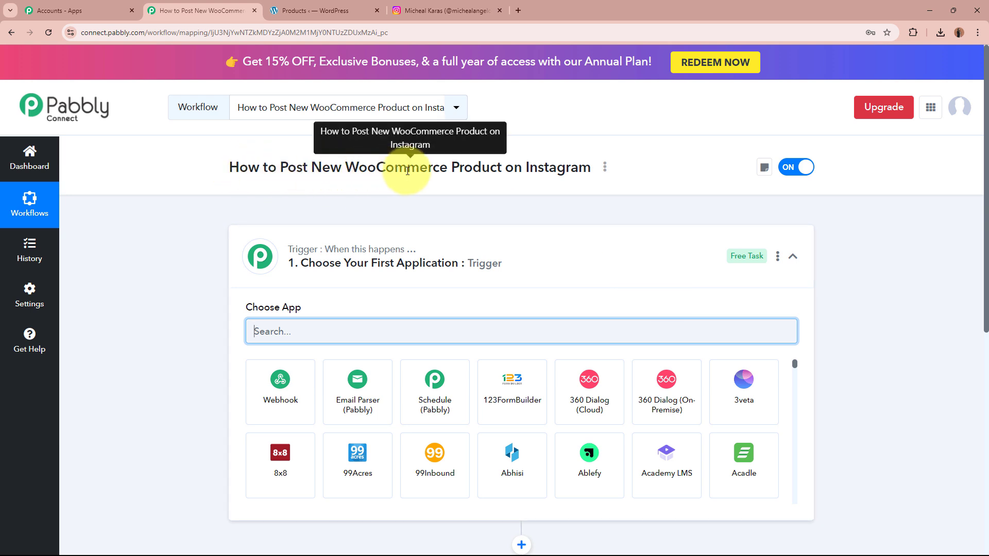
# - Make WooCommerce the trigger app, searching 'Woo', with the New Product Created event
pyautogui.click(592, 261)
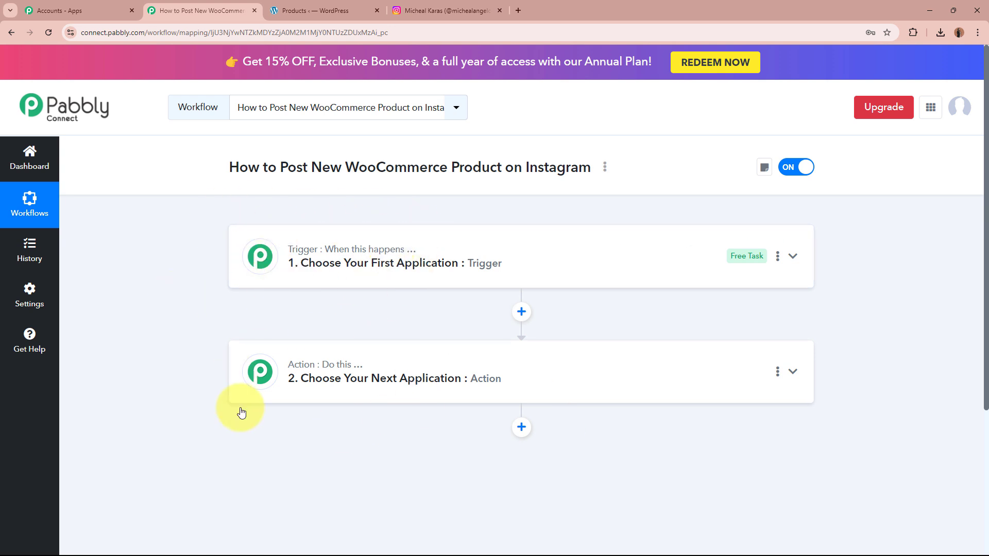
pyautogui.click(576, 264)
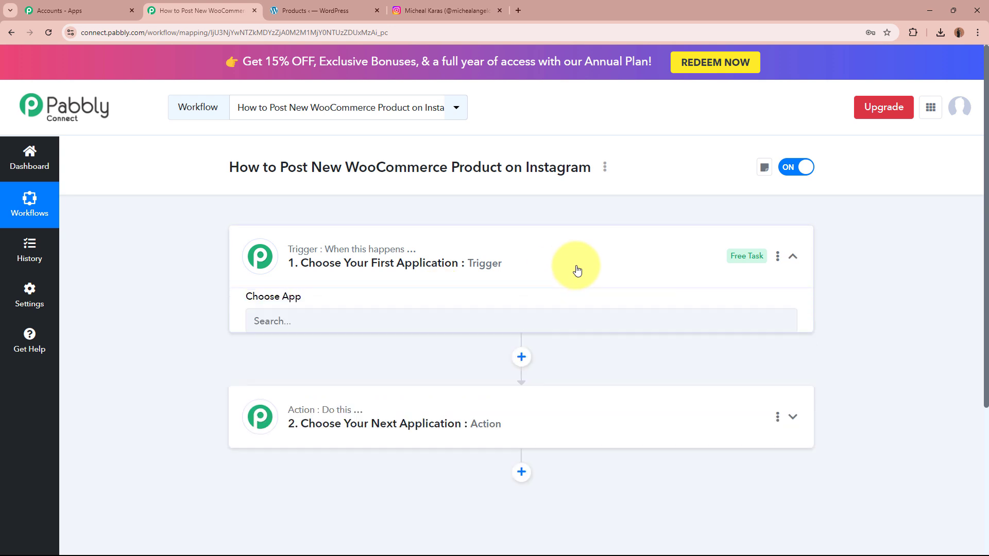
pyautogui.click(535, 331)
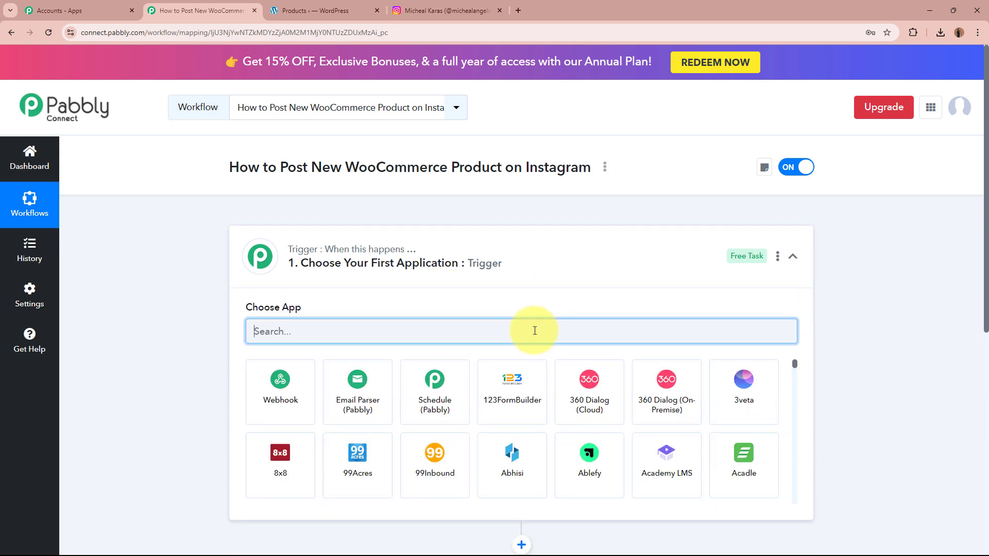
pyautogui.write('Woo')
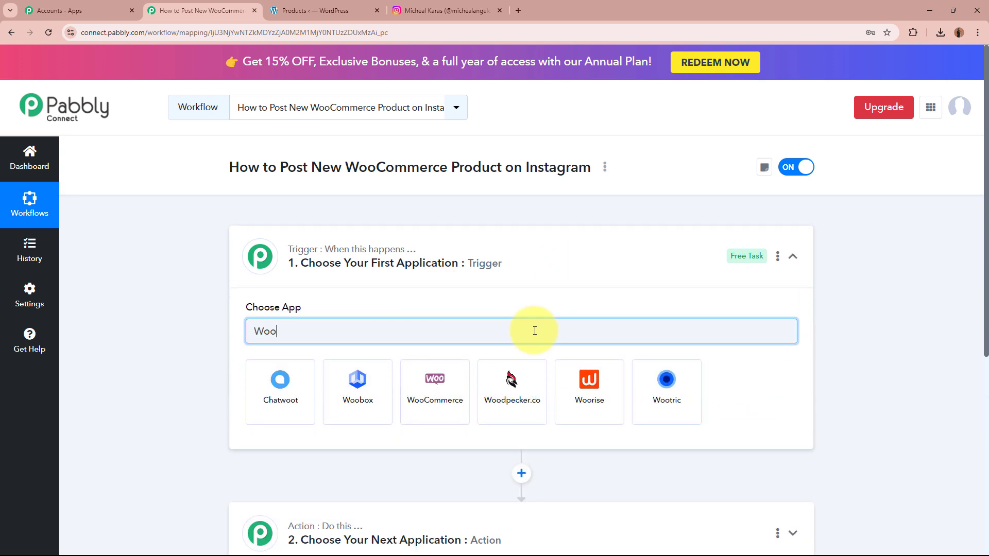
pyautogui.click(465, 394)
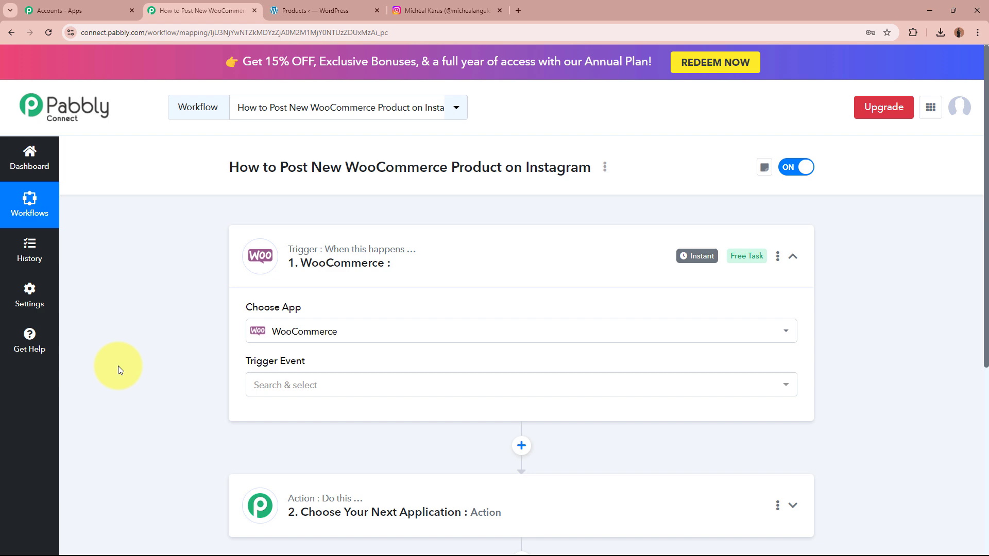
pyautogui.click(329, 6)
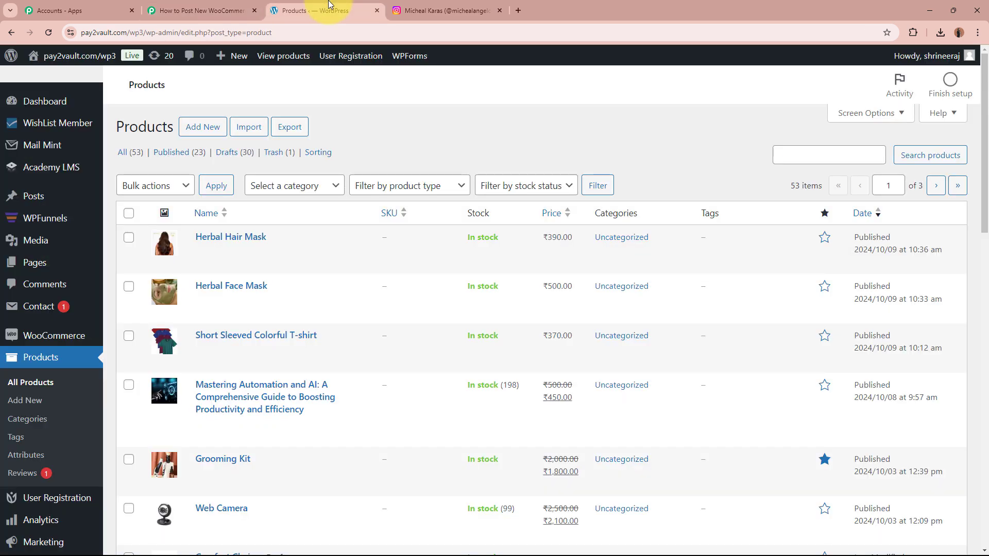
pyautogui.click(200, 11)
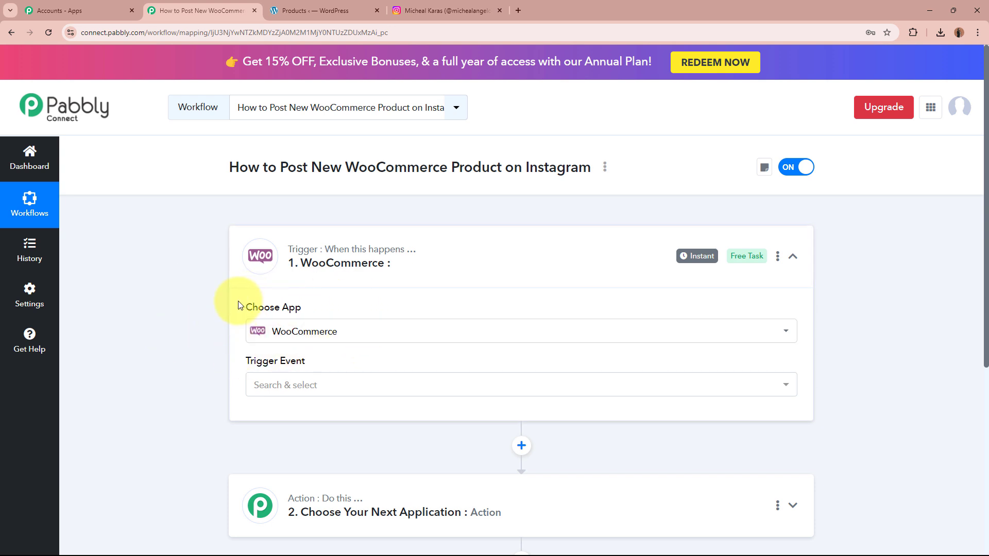
pyautogui.click(294, 394)
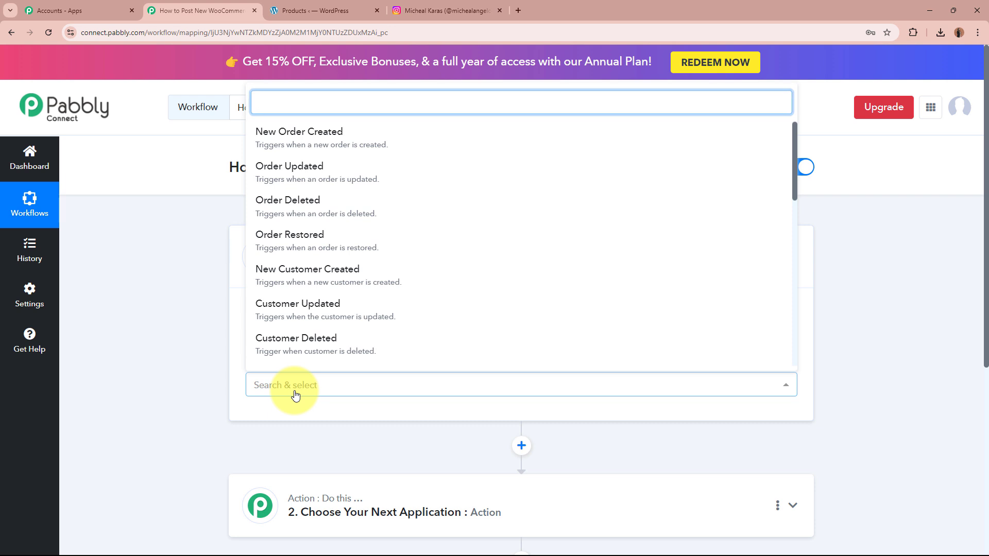
pyautogui.write('pr')
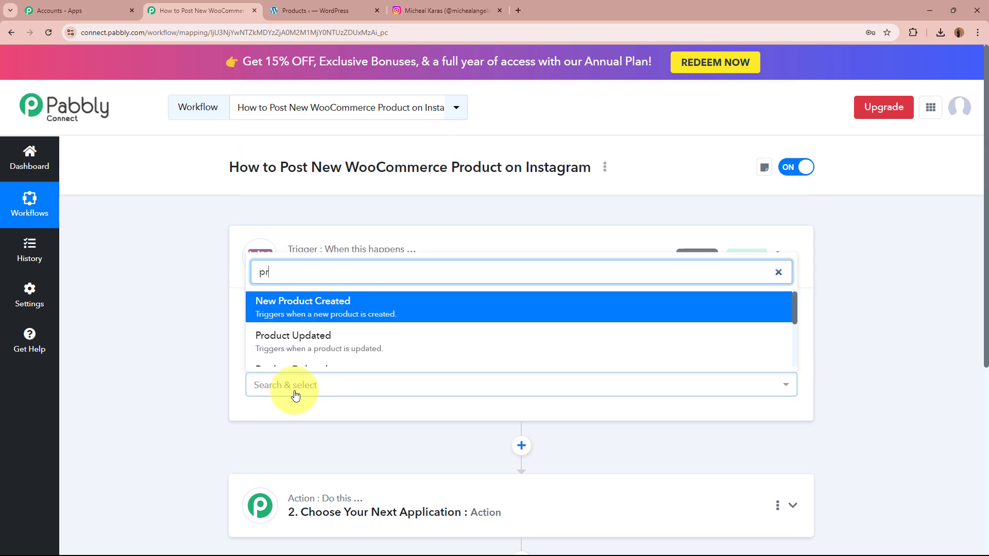
pyautogui.click(354, 316)
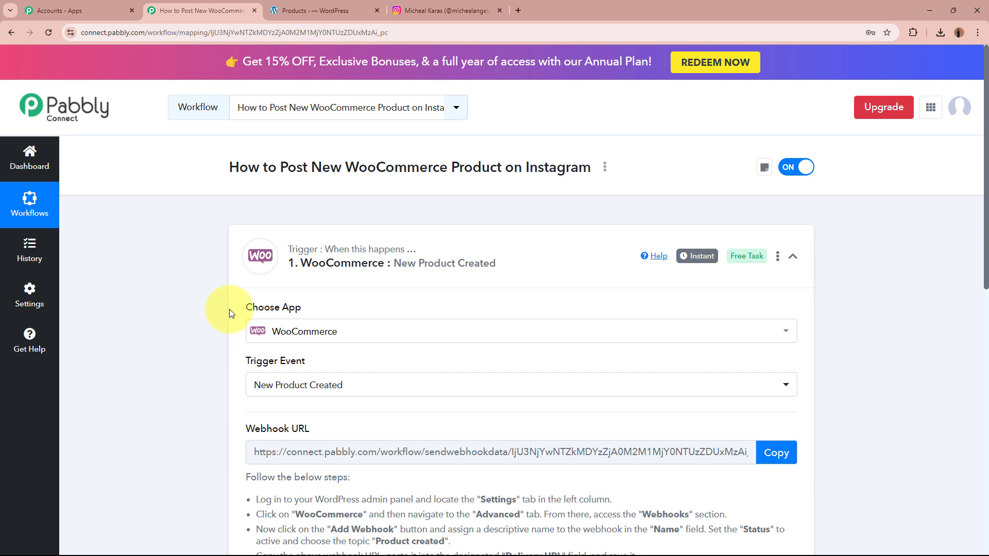
# - Review the trigger's Choose App, Trigger Event and webhook setup instructions
pyautogui.moveTo(230, 309); pyautogui.dragTo(321, 309)
pyautogui.moveTo(314, 361); pyautogui.dragTo(208, 367)
pyautogui.click(209, 367)
pyautogui.scroll(-2, 209, 367)
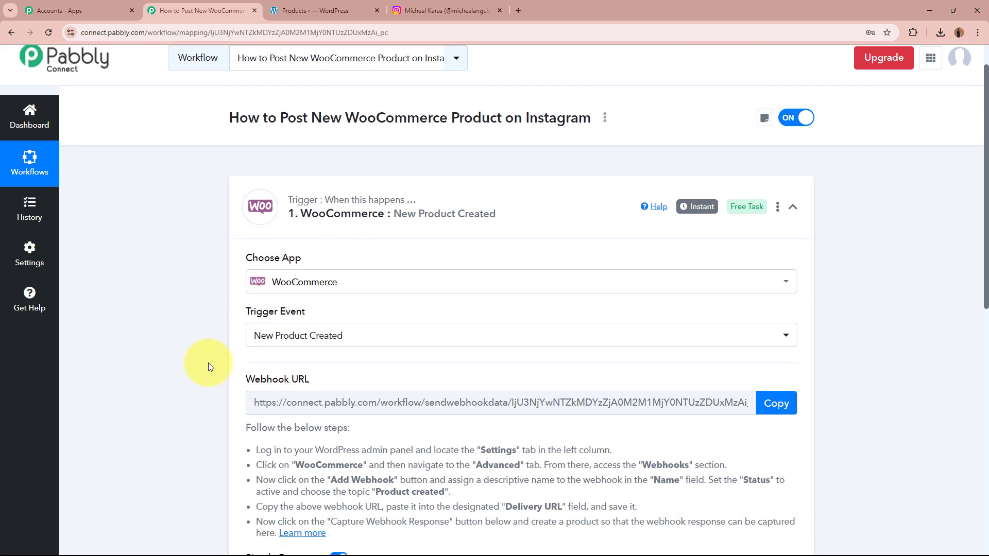
pyautogui.moveTo(281, 377); pyautogui.dragTo(118, 341)
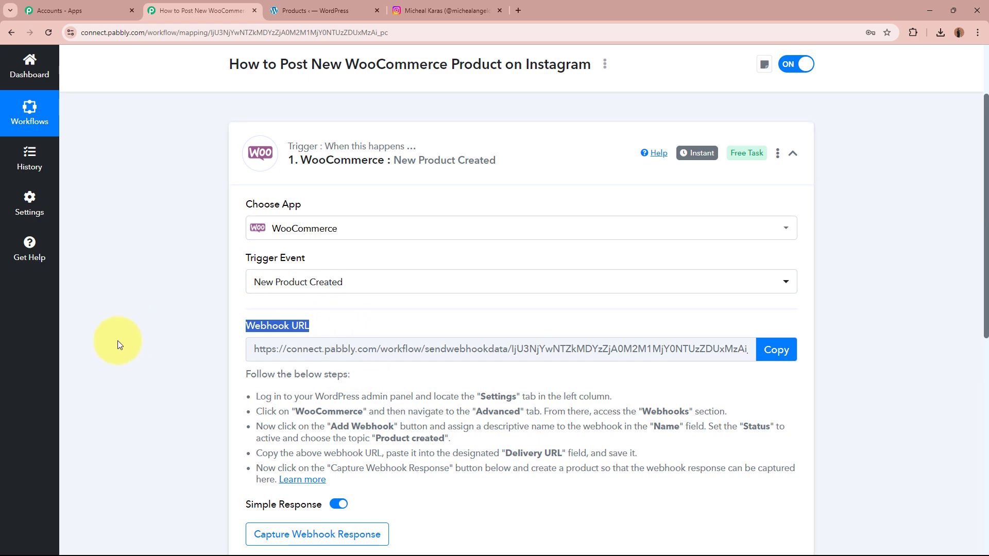
pyautogui.click(118, 341)
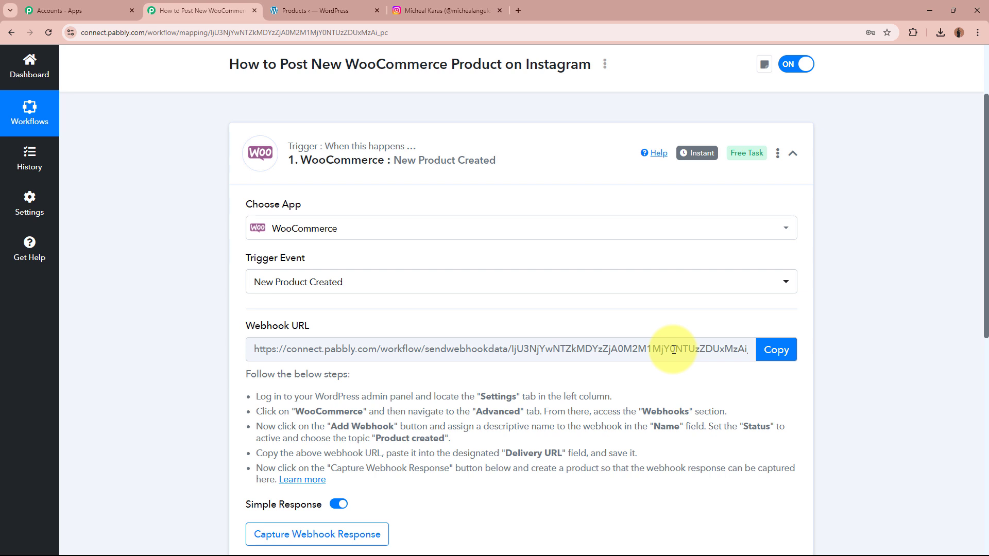
pyautogui.moveTo(246, 375); pyautogui.dragTo(357, 486)
pyautogui.click(356, 440)
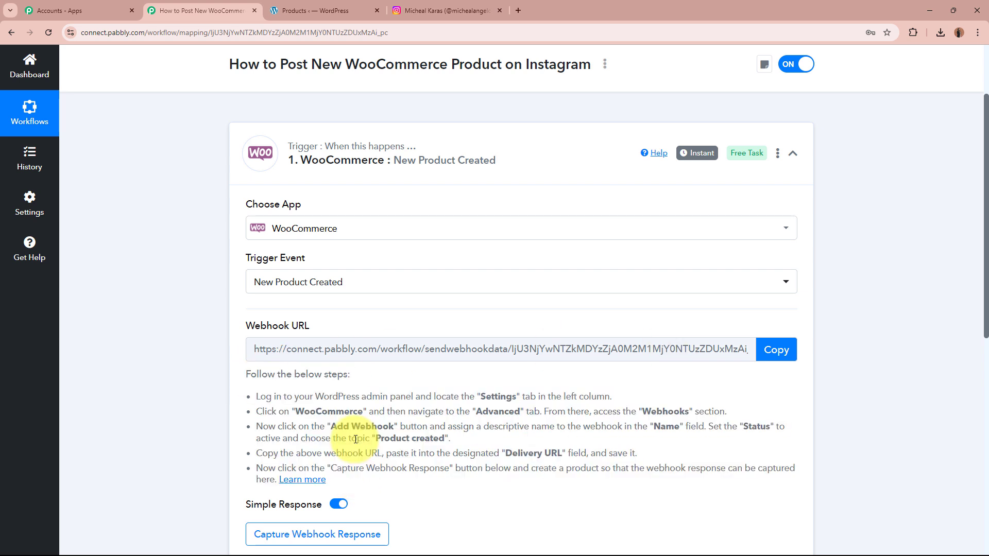
# - Copy the trigger's webhook URL and switch to the WordPress Products page
pyautogui.click(776, 349)
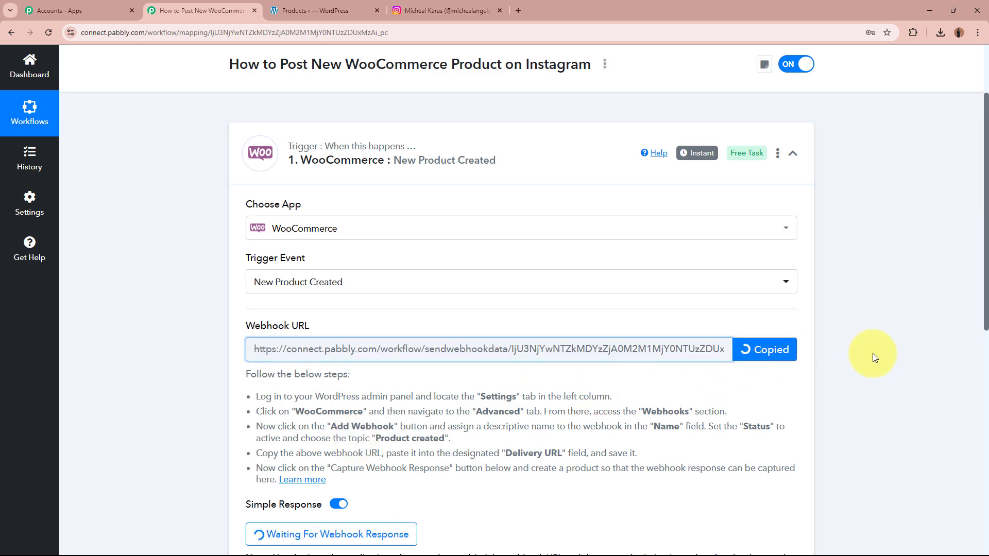
pyautogui.scroll(2, 873, 354)
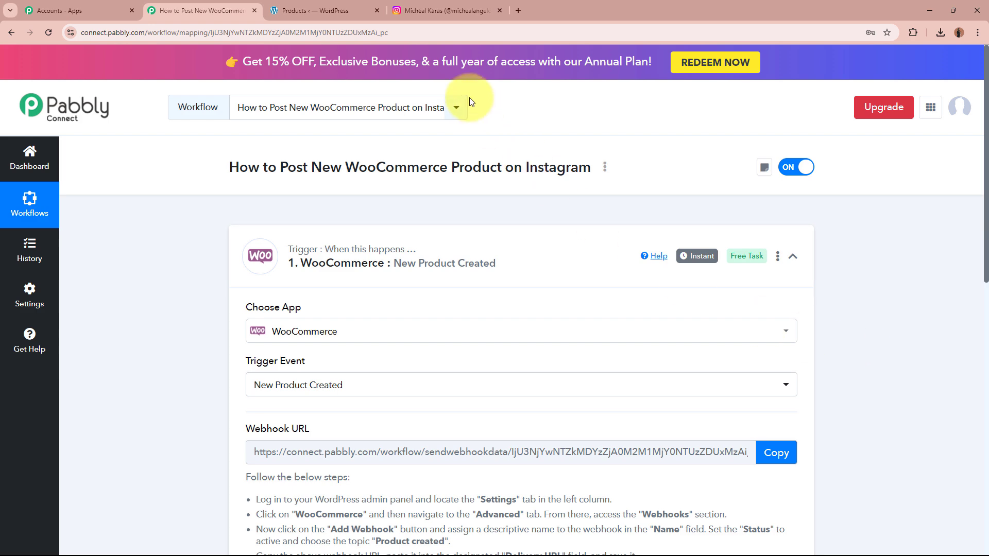
pyautogui.click(320, 9)
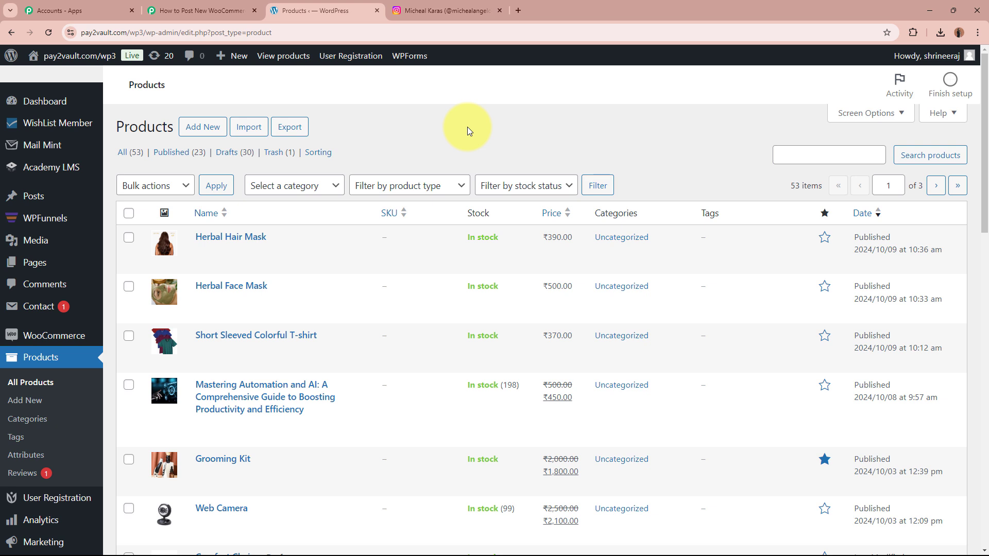
# - Go to WooCommerce Settings > Advanced > Webhooks, showing the existing New Sales webhook
pyautogui.moveTo(36, 338)
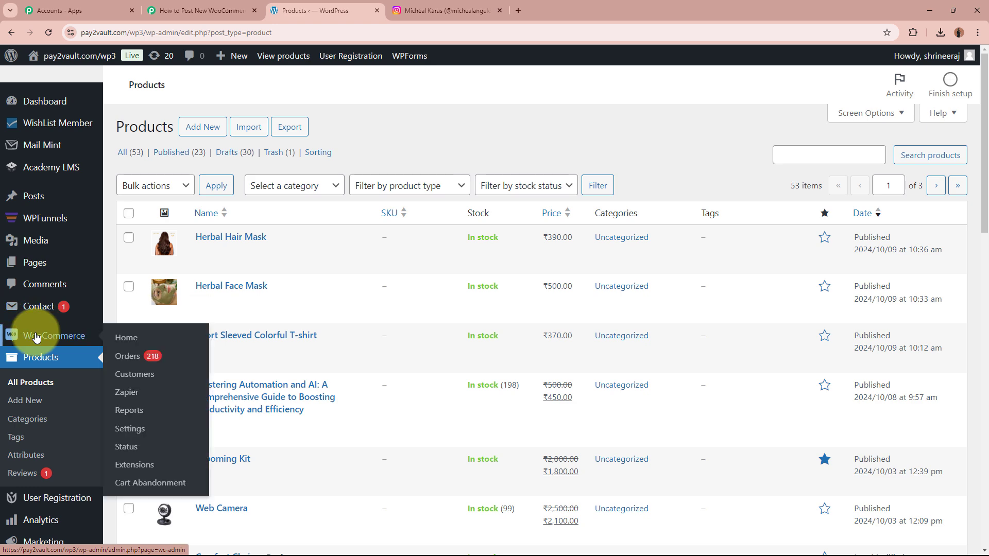
pyautogui.click(117, 436)
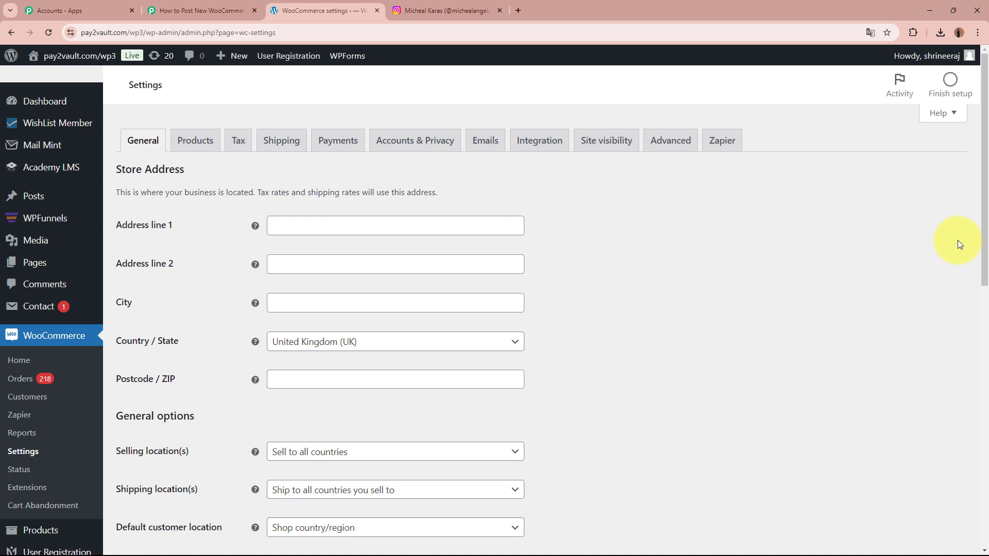
pyautogui.click(666, 144)
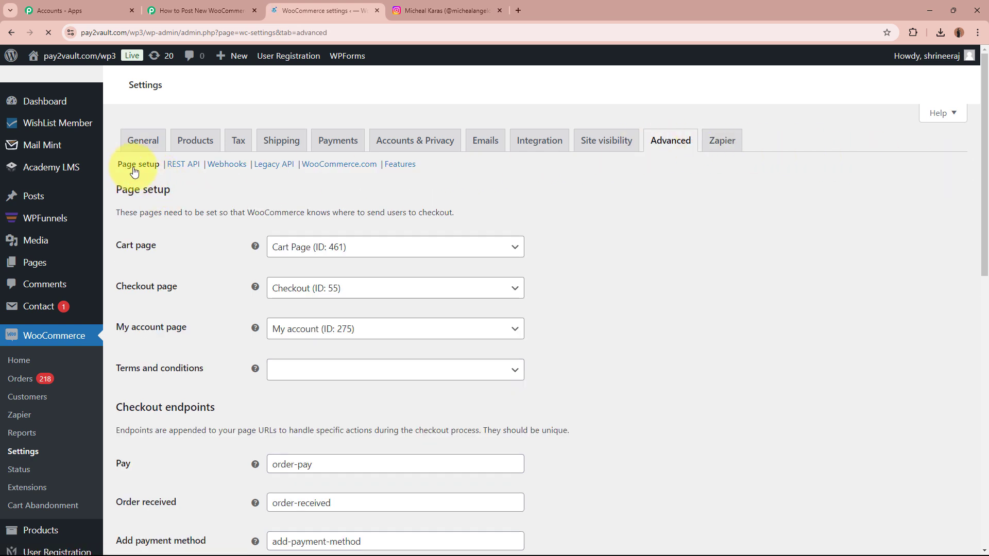
pyautogui.click(227, 164)
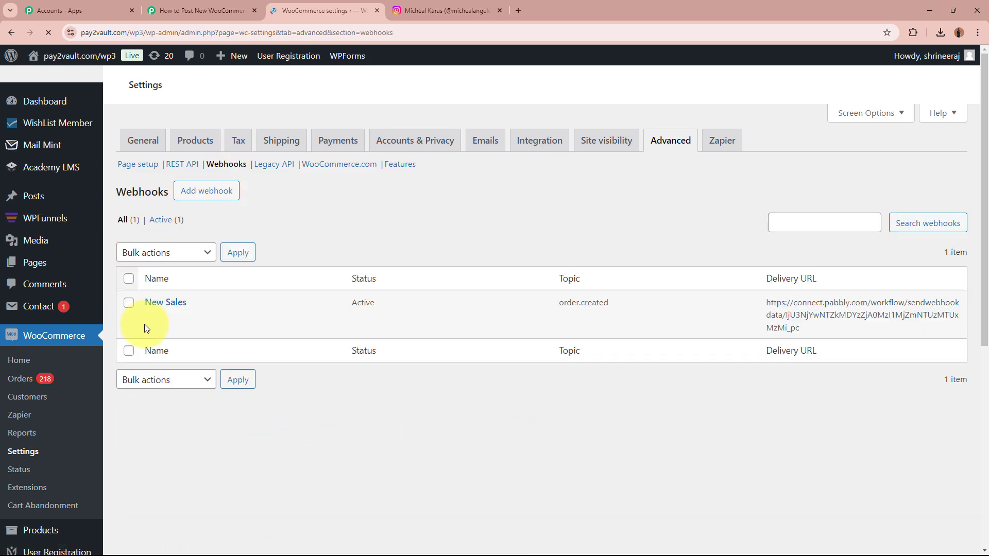
# - Add a new webhook named 'New Product Created' with status Active
pyautogui.click(193, 193)
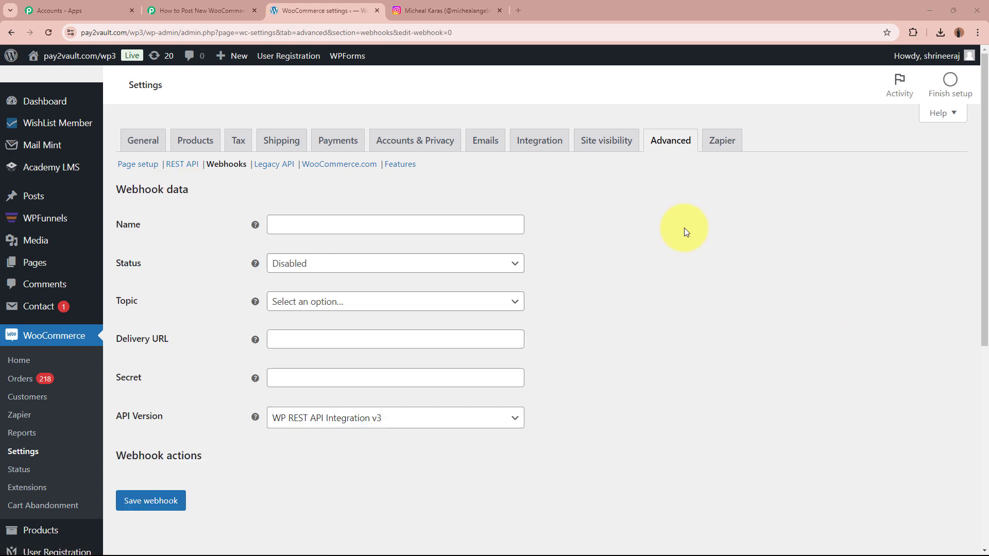
pyautogui.click(400, 223)
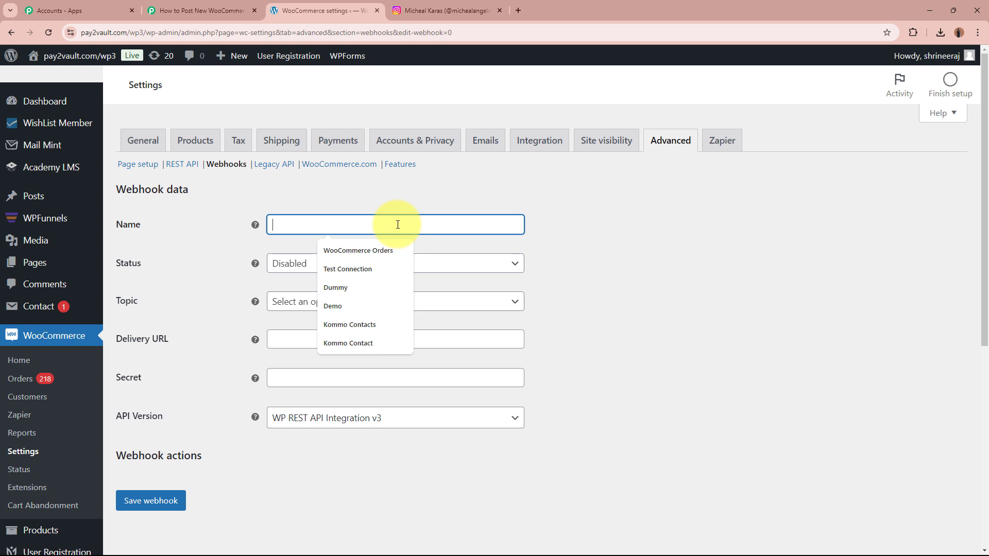
pyautogui.write('New')
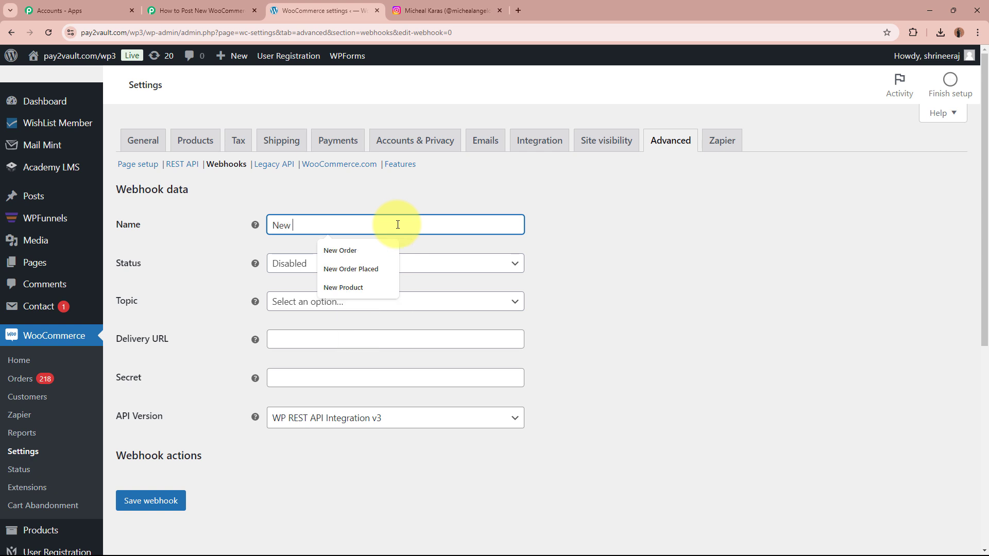
pyautogui.write(' Product Created')
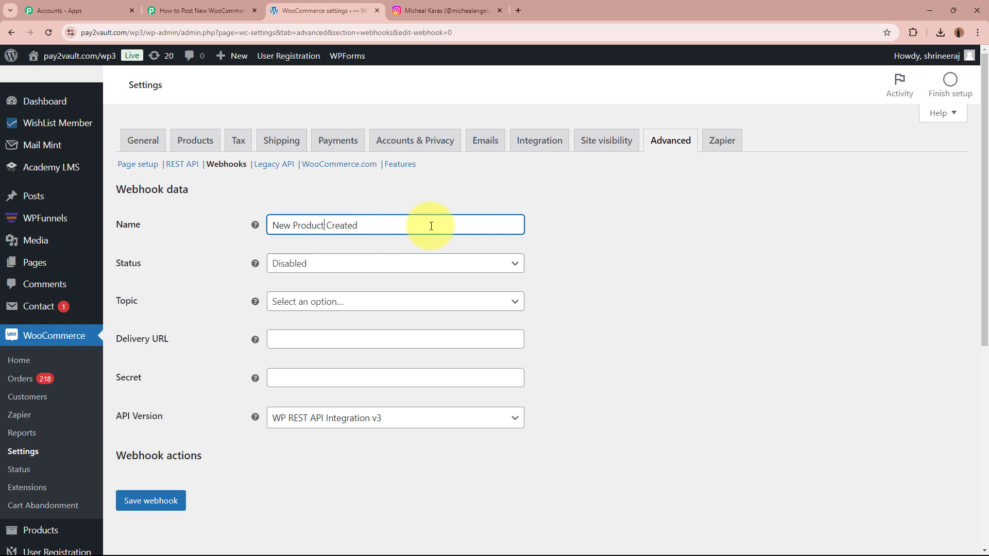
pyautogui.click(335, 261)
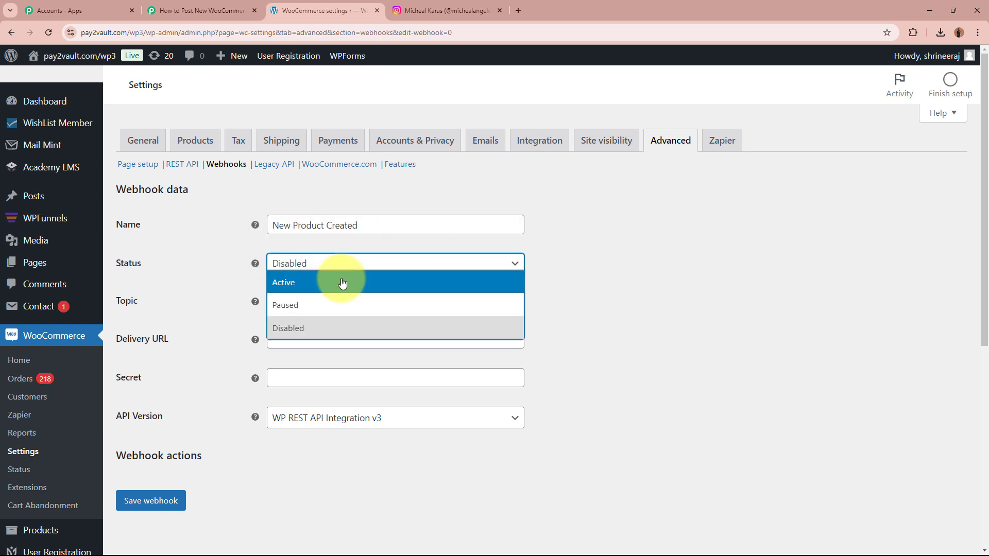
pyautogui.click(335, 277)
# - Set the webhook topic to Product created
pyautogui.click(344, 303)
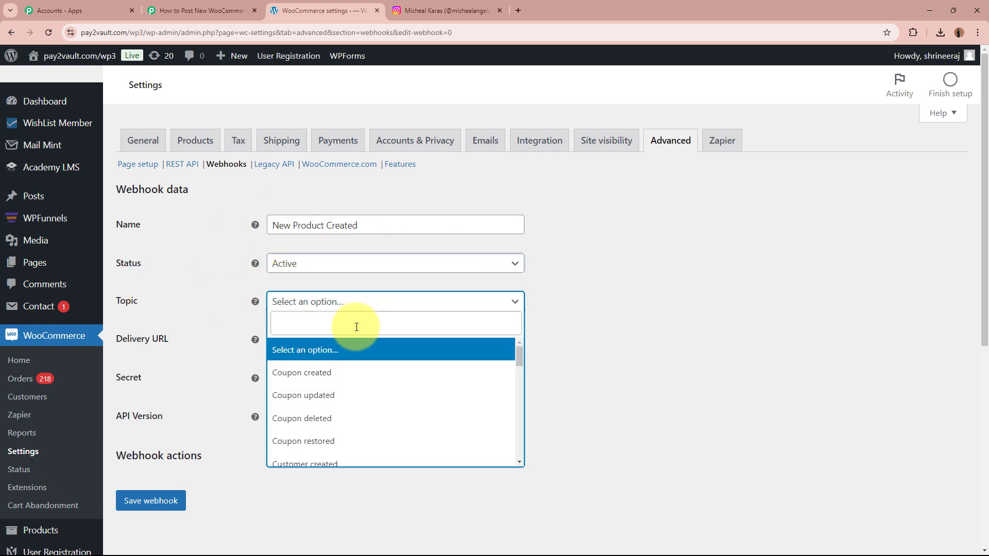
pyautogui.write('Proc')
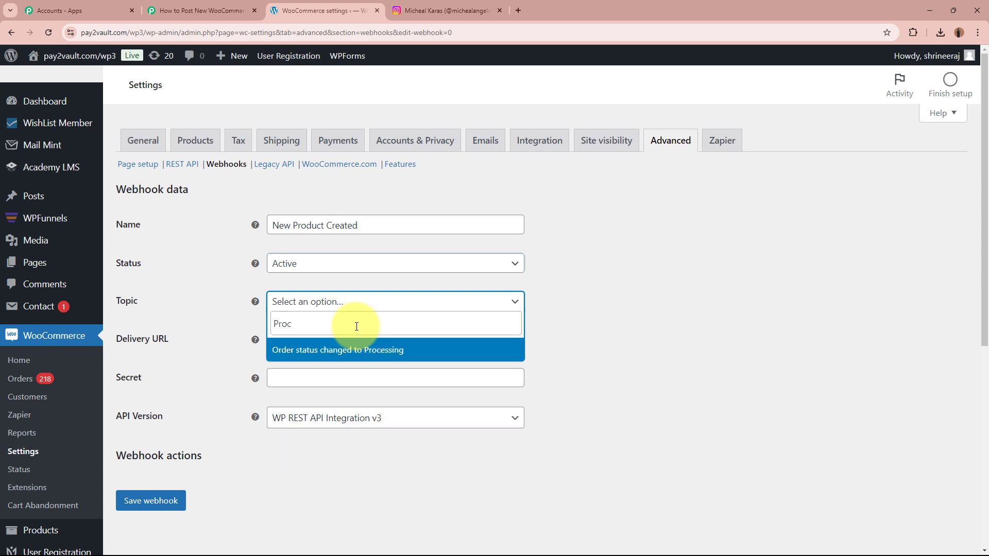
pyautogui.press('BackSpace')
pyautogui.write('d')
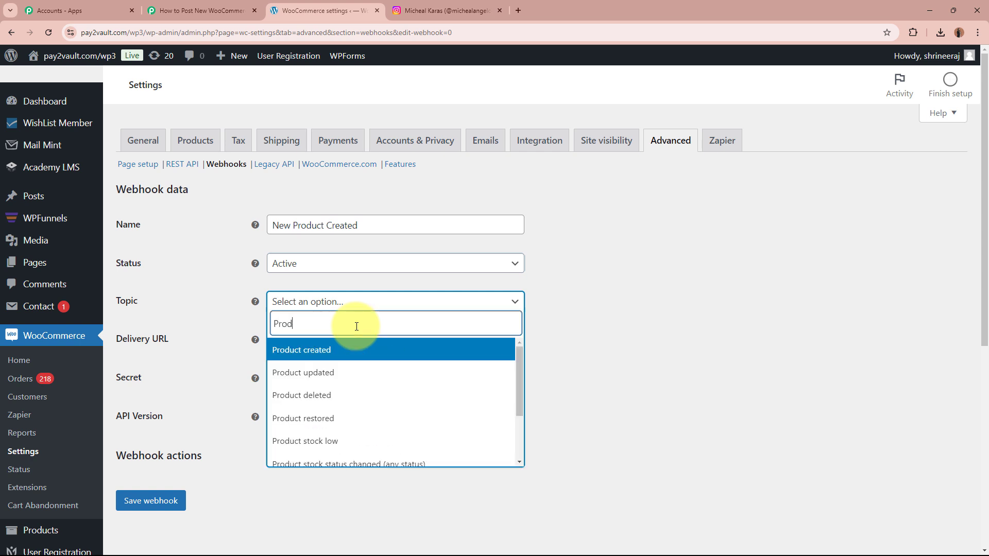
pyautogui.click(211, 10)
pyautogui.click(320, 10)
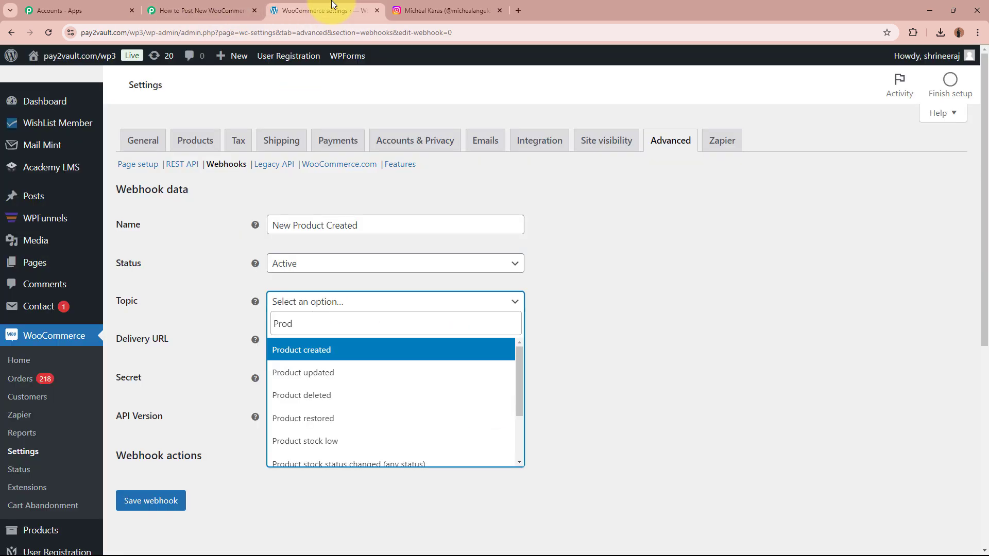
pyautogui.click(366, 350)
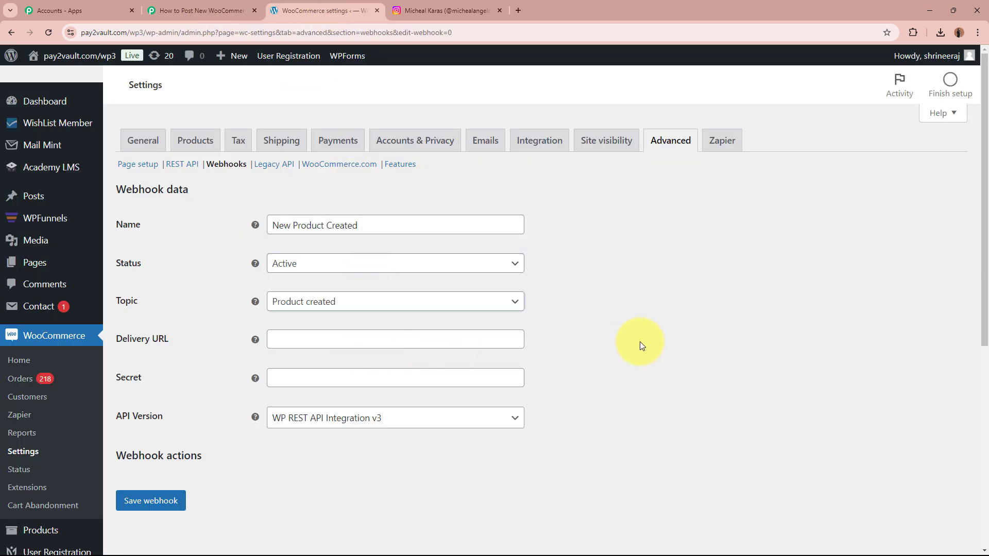
# - Paste the Pabbly URL as Delivery URL, enter a secret, keep API v3, save, and return to Webhooks
pyautogui.click(369, 335)
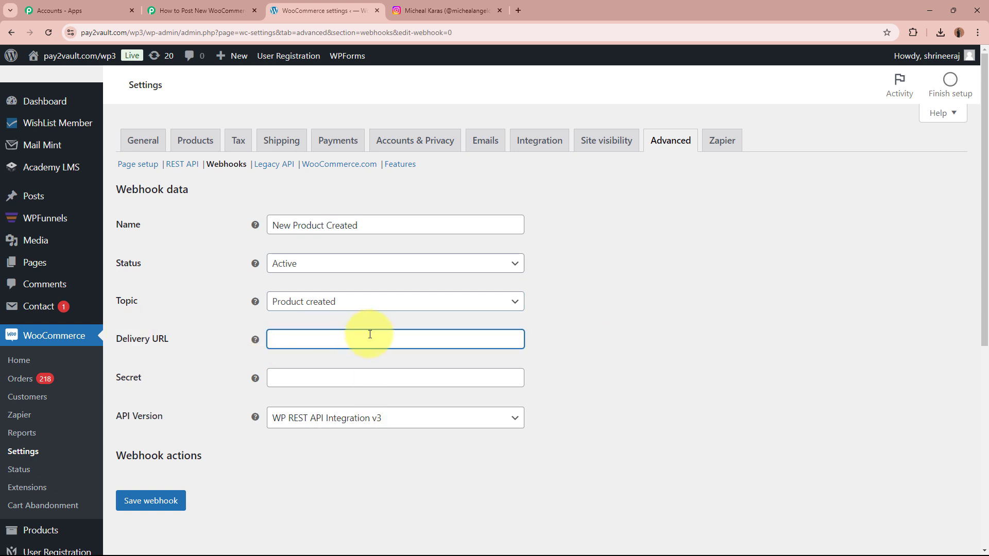
pyautogui.hotkey('ctrl', 'v')
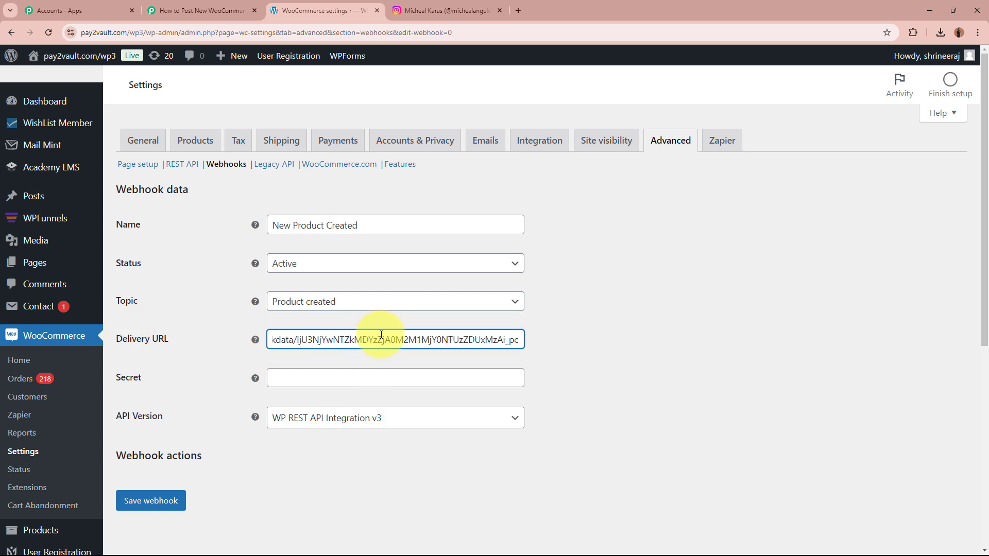
pyautogui.click(378, 380)
pyautogui.write('1122')
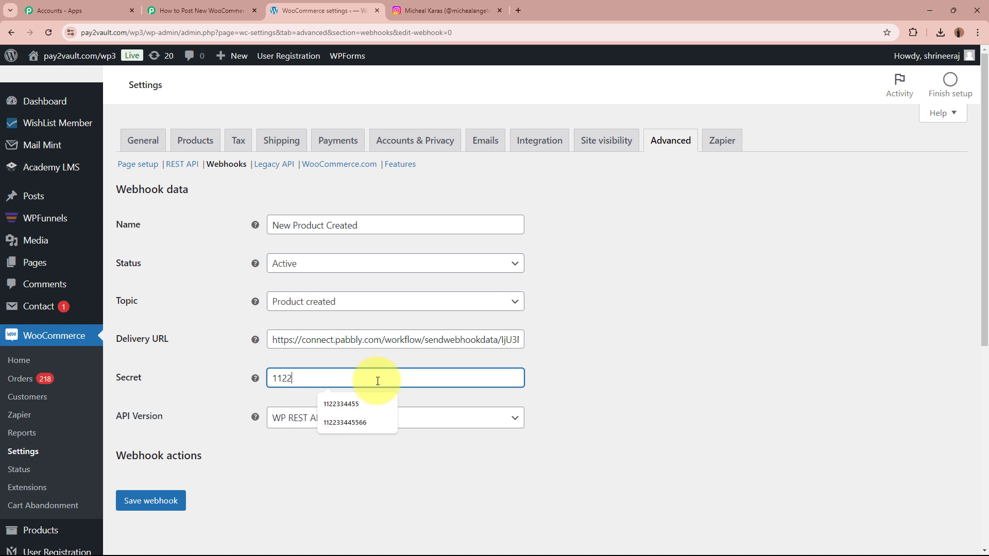
pyautogui.write('334455')
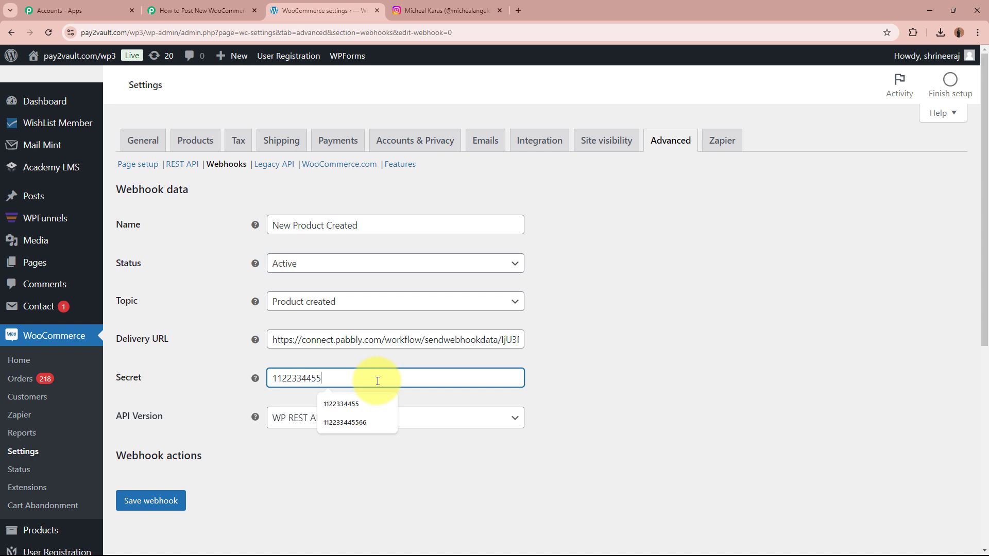
pyautogui.click(359, 473)
pyautogui.click(356, 419)
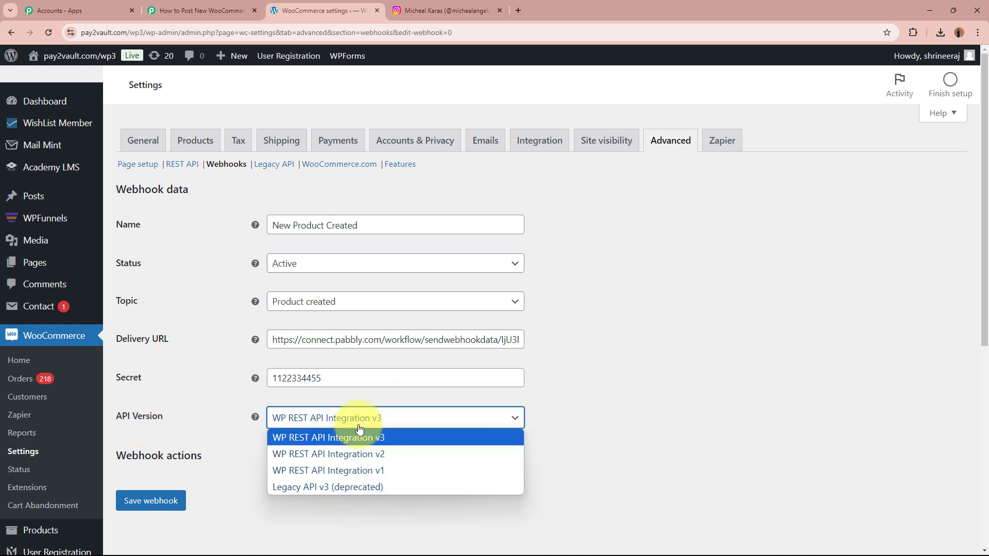
pyautogui.click(367, 439)
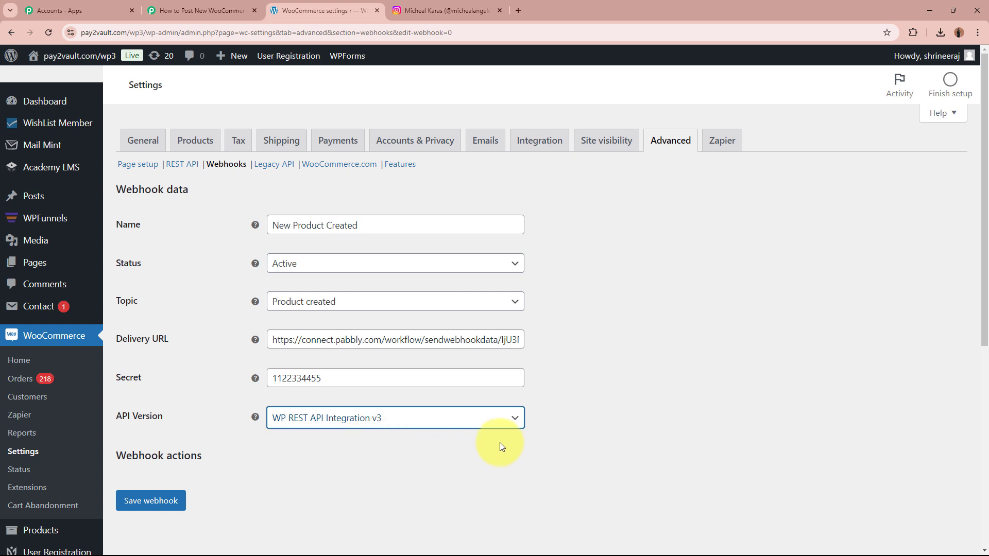
pyautogui.click(146, 501)
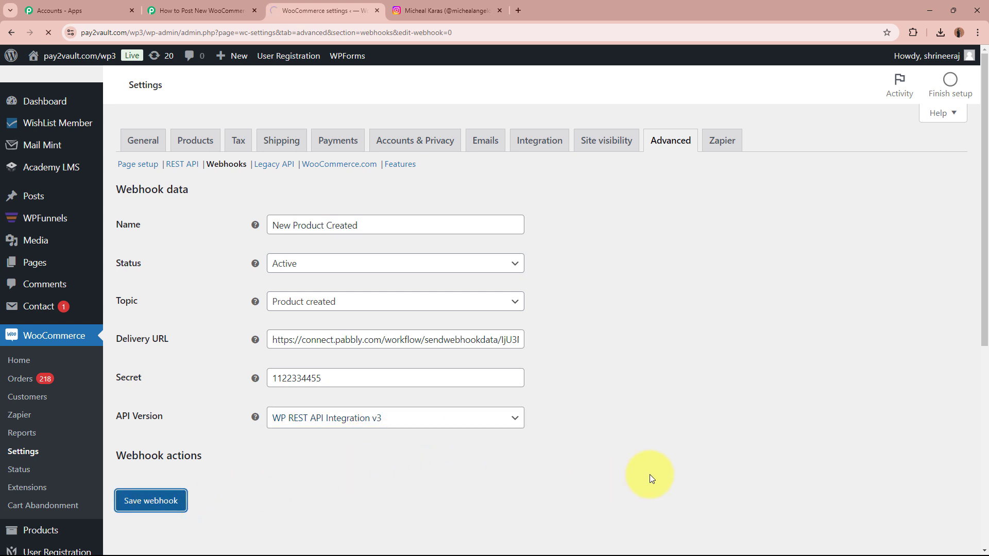
pyautogui.moveTo(252, 196); pyautogui.dragTo(94, 194)
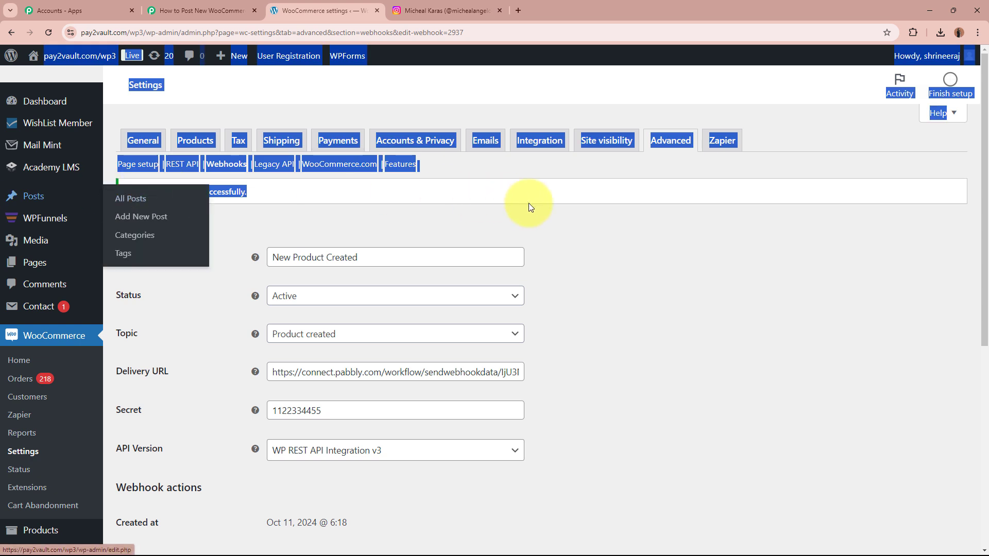
pyautogui.click(643, 215)
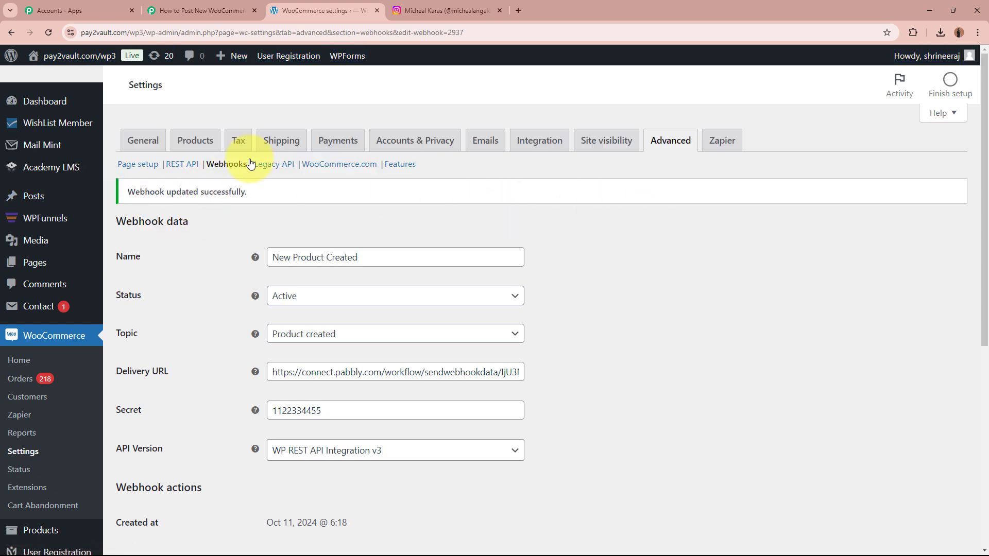
pyautogui.click(226, 164)
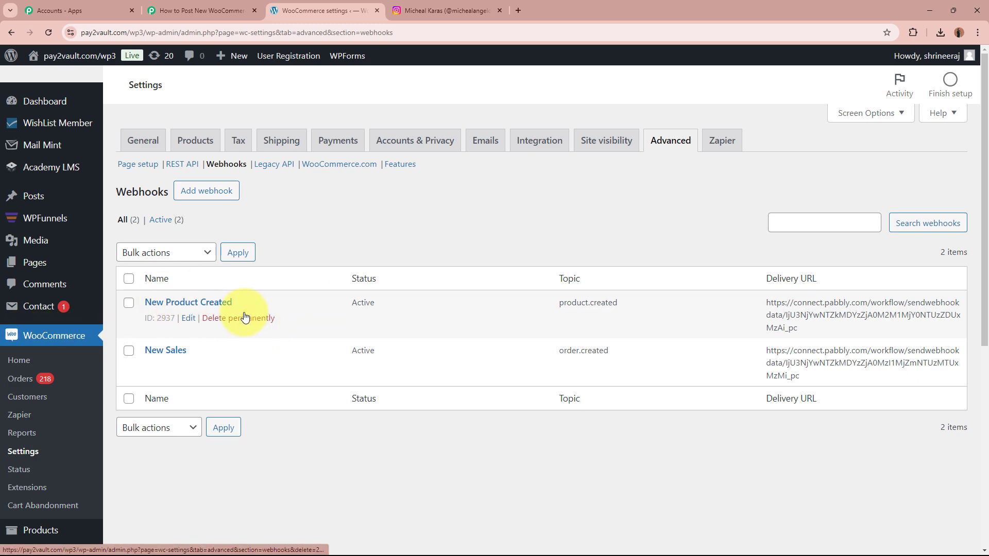
# - Back in Pabbly, re-capture the trigger's webhook response, confirming with Yes
pyautogui.click(187, 10)
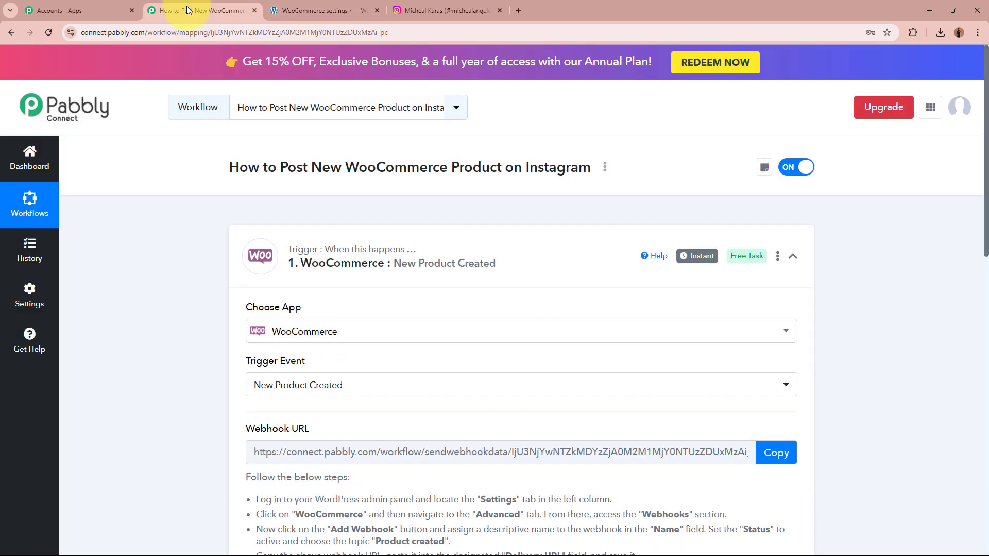
pyautogui.scroll(-8, 181, 337)
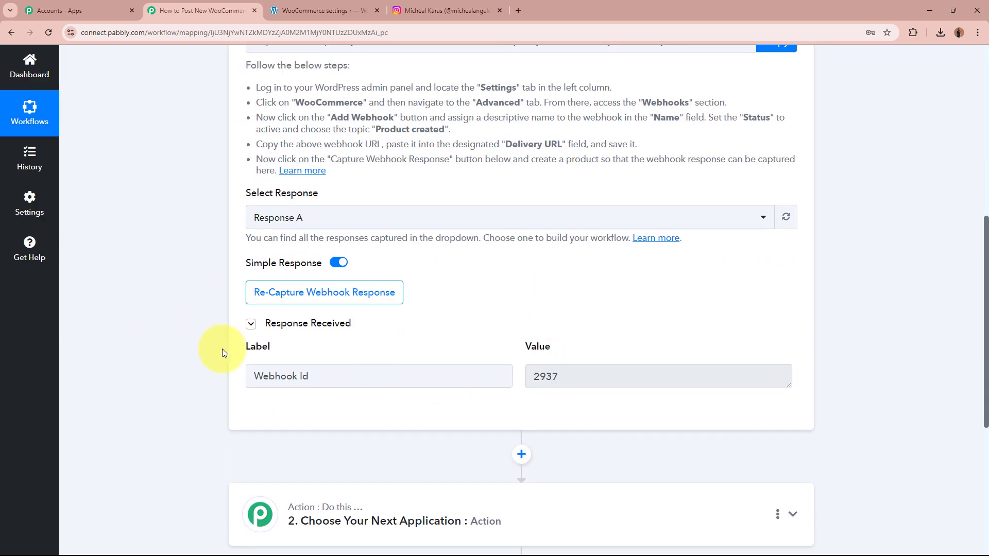
pyautogui.moveTo(365, 369); pyautogui.dragTo(242, 367)
pyautogui.click(156, 363)
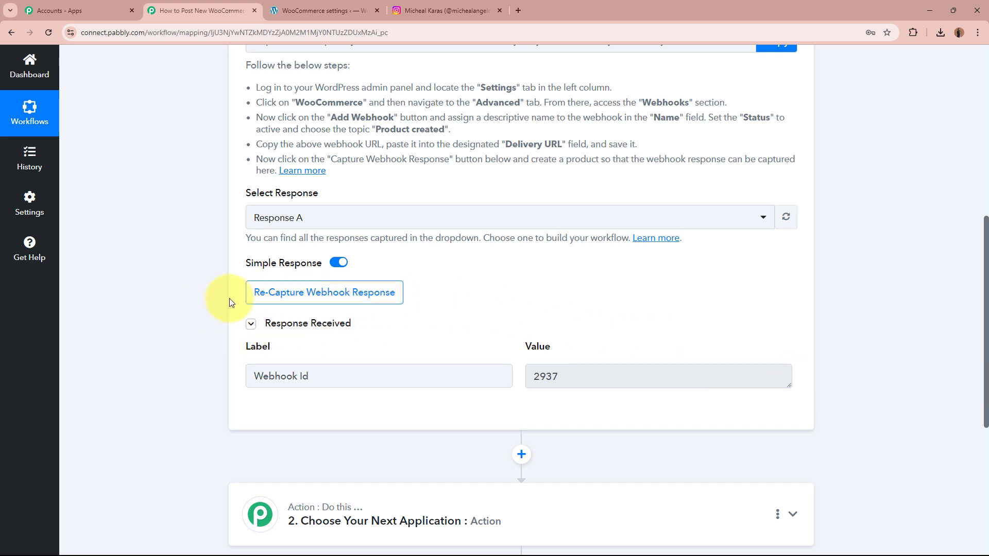
pyautogui.click(350, 299)
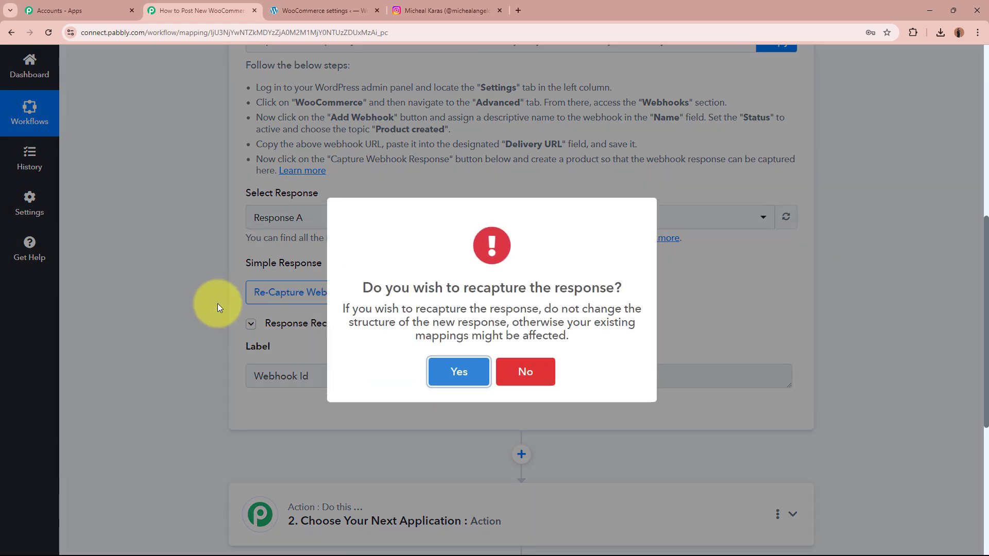
pyautogui.click(474, 357)
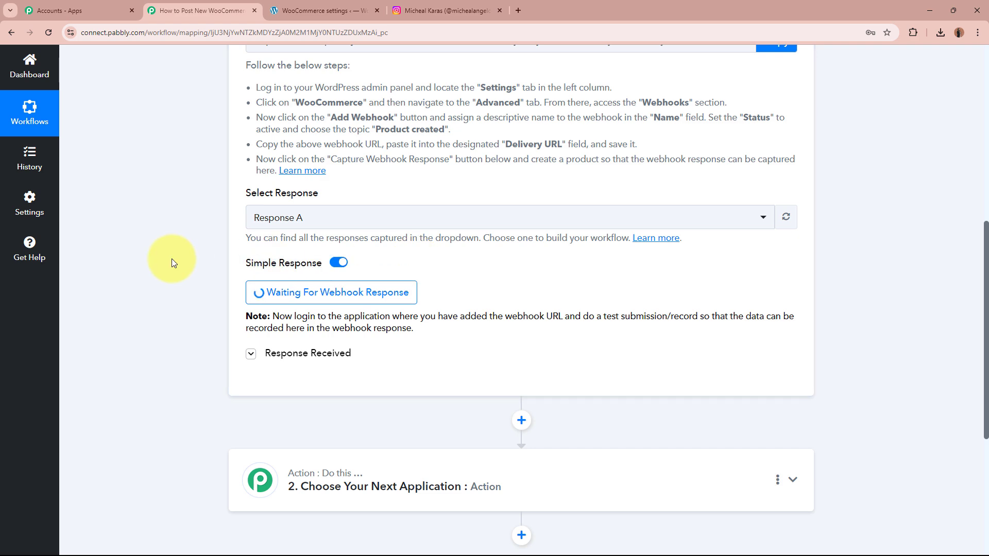
pyautogui.scroll(8, 171, 259)
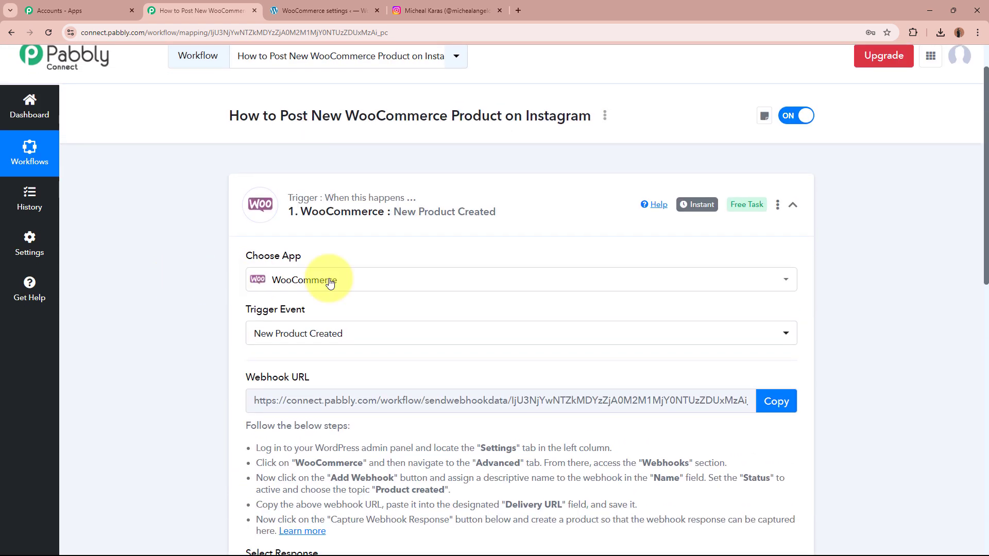
pyautogui.scroll(1, 185, 282)
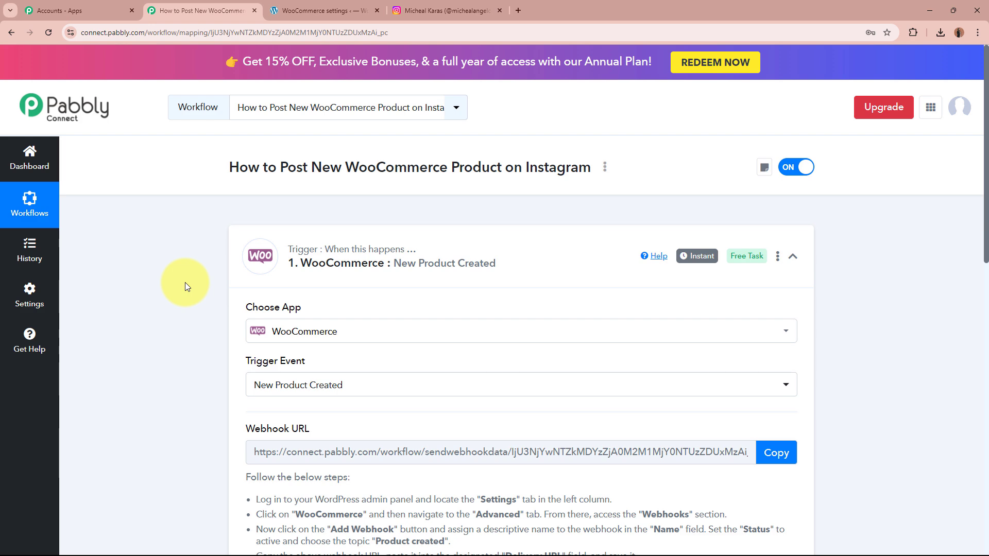
pyautogui.scroll(-9, 185, 283)
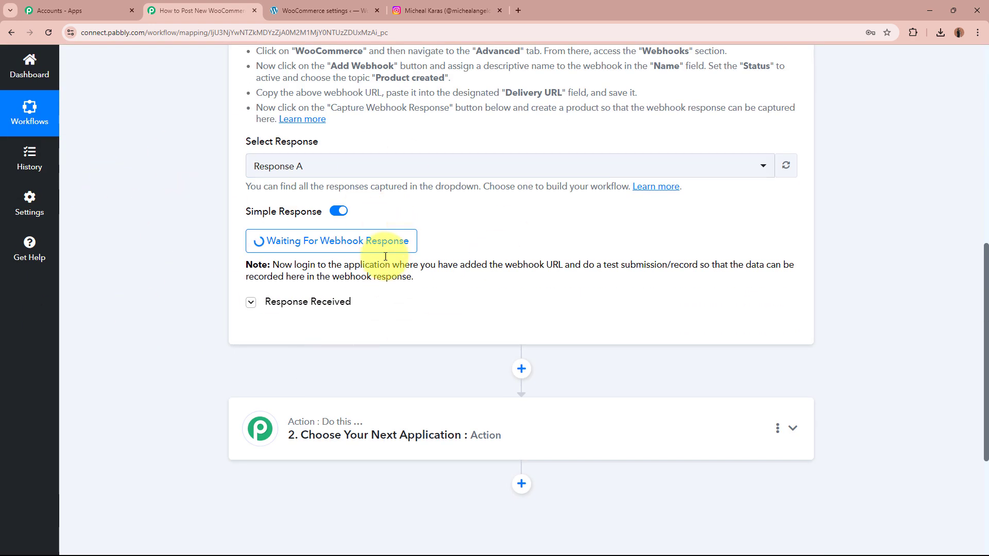
pyautogui.scroll(9, 124, 289)
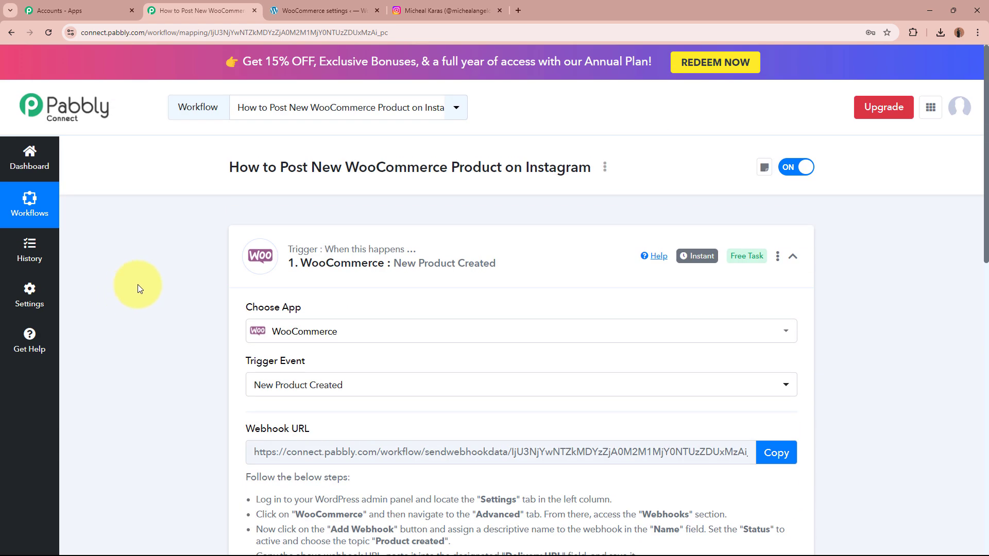
# - Add a new WooCommerce product titled 'NaturalGlow Face Toner'
pyautogui.click(348, 5)
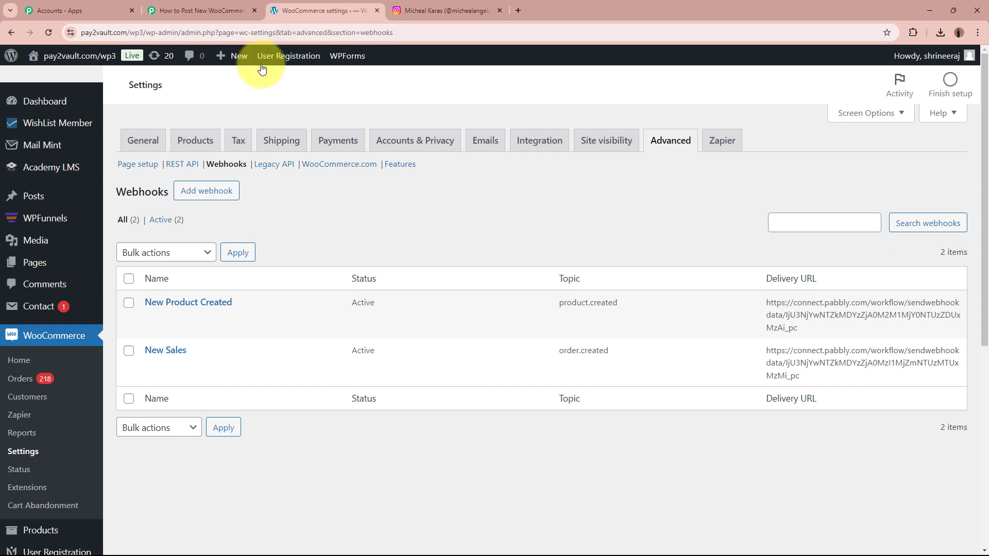
pyautogui.moveTo(54, 532)
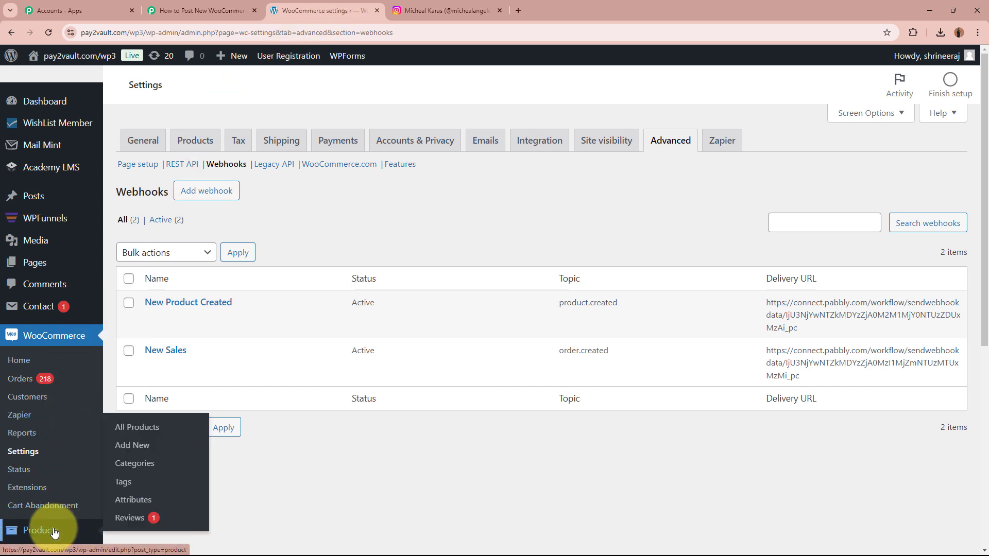
pyautogui.click(131, 445)
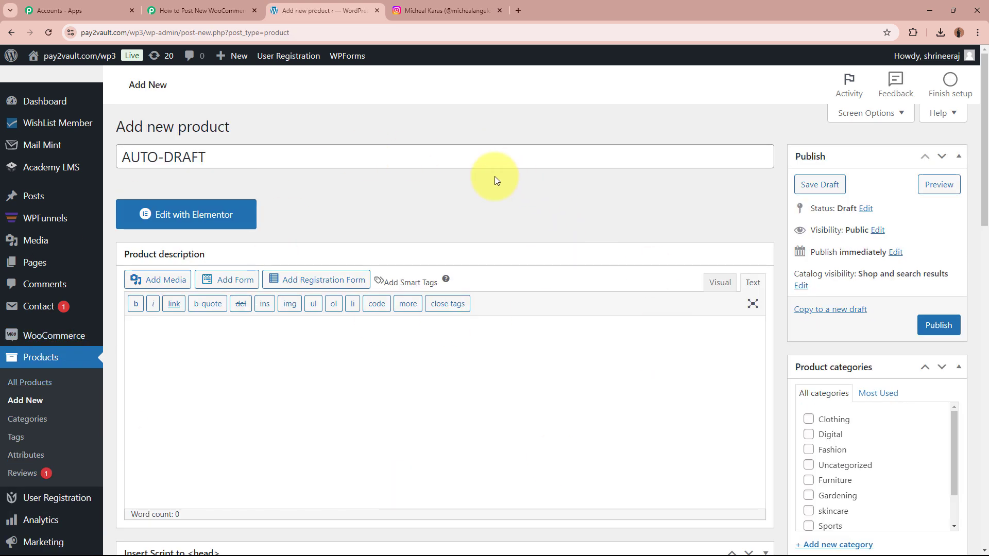
pyautogui.tripleClick(257, 160)
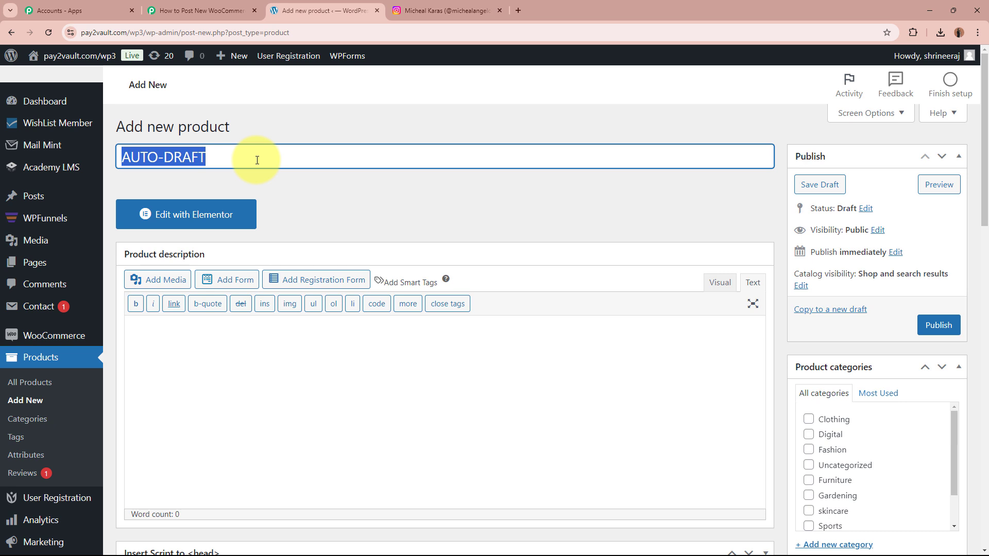
pyautogui.write('NaturalGlow Face Toner')
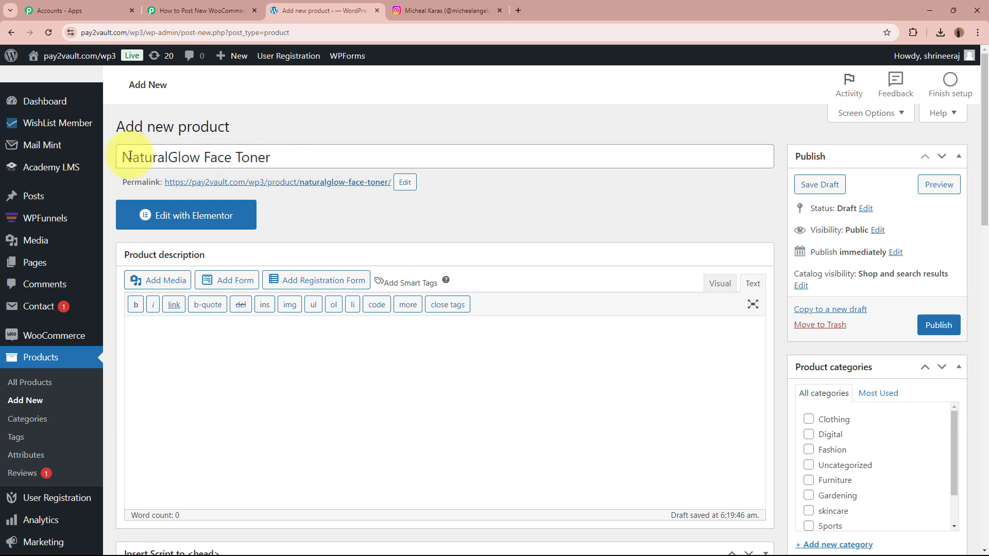
# - Paste the product description and add blank lines after the intro, before Ingredients and How to Use
pyautogui.click(193, 329)
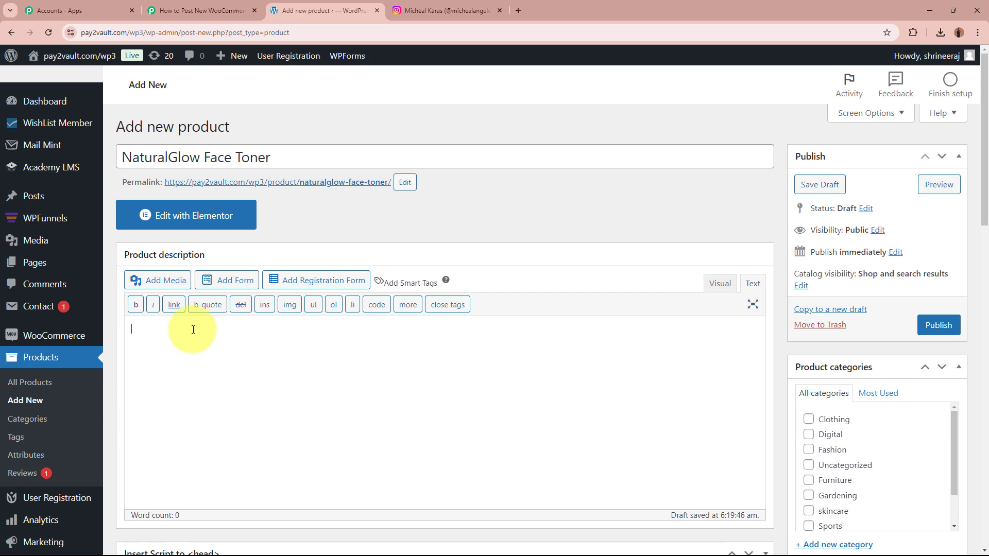
pyautogui.hotkey('ctrl', 'v')
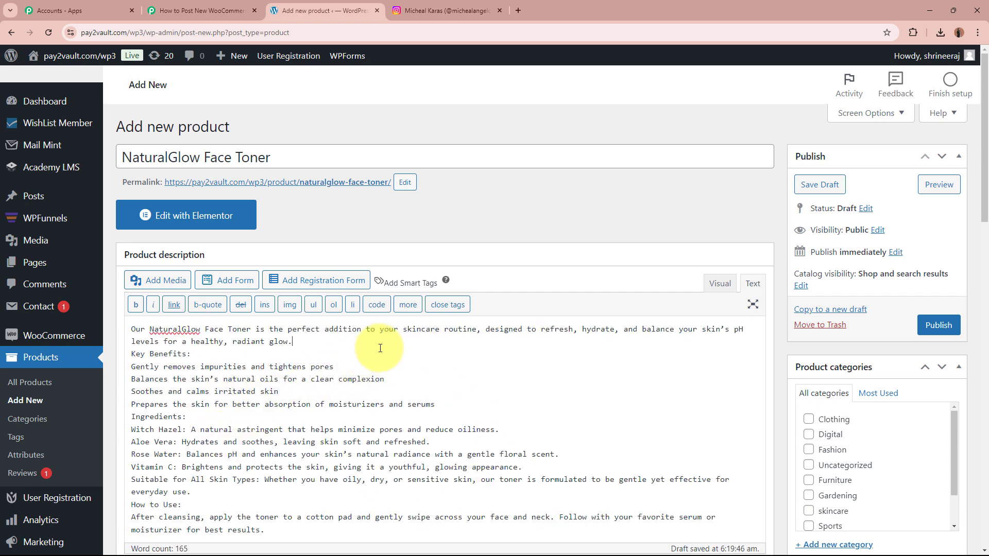
pyautogui.click(380, 348)
pyautogui.press('Return')
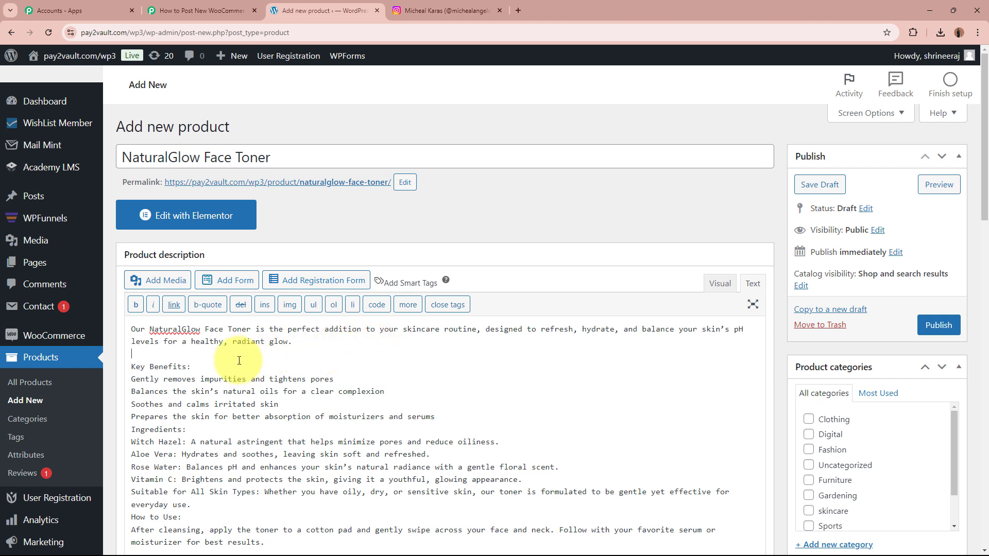
pyautogui.click(474, 421)
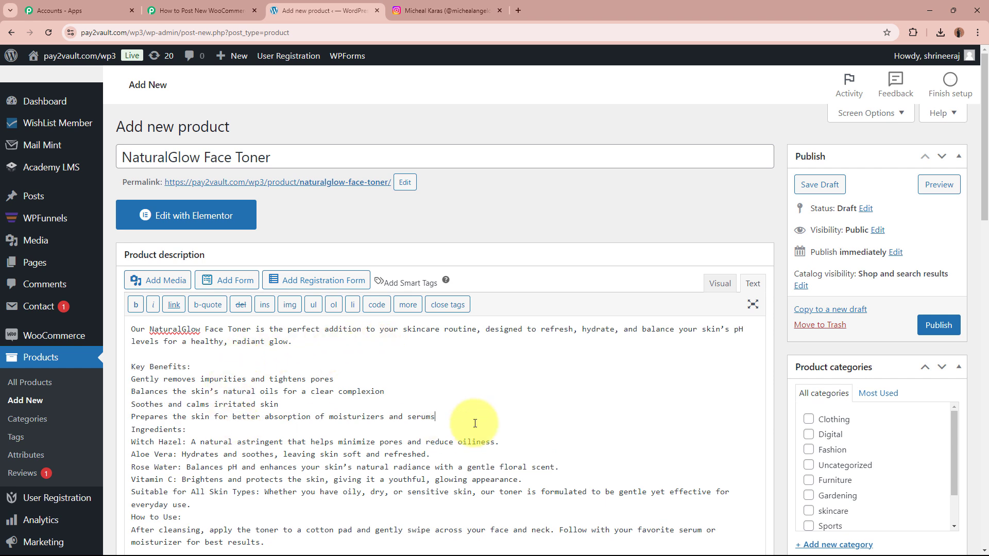
pyautogui.press('Return')
pyautogui.scroll(-2, 292, 478)
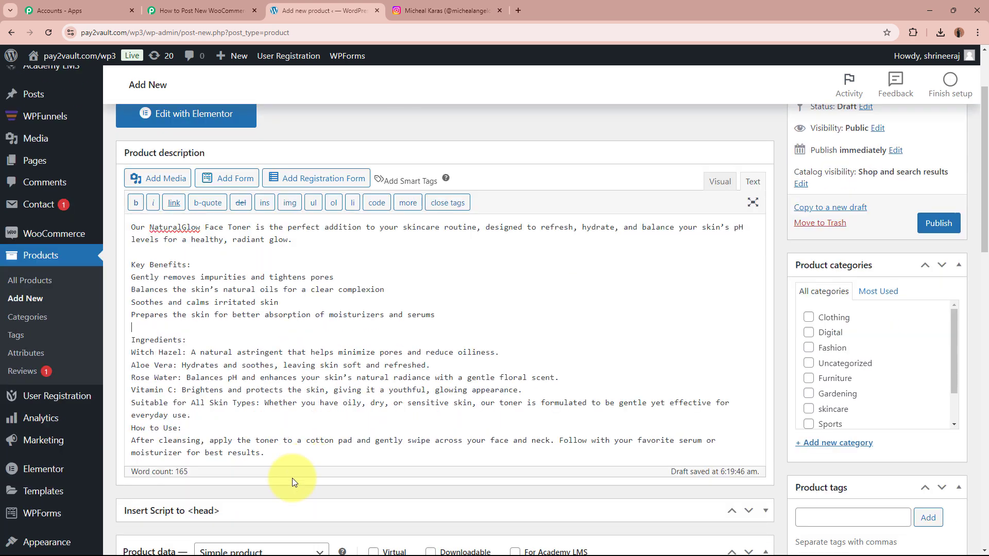
pyautogui.click(204, 412)
pyautogui.press('Return')
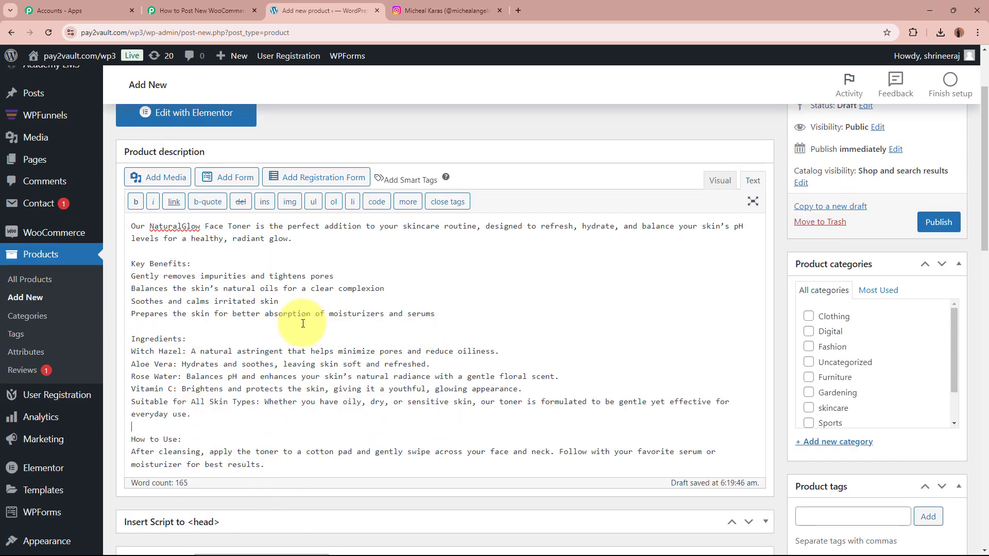
pyautogui.scroll(-7, 303, 323)
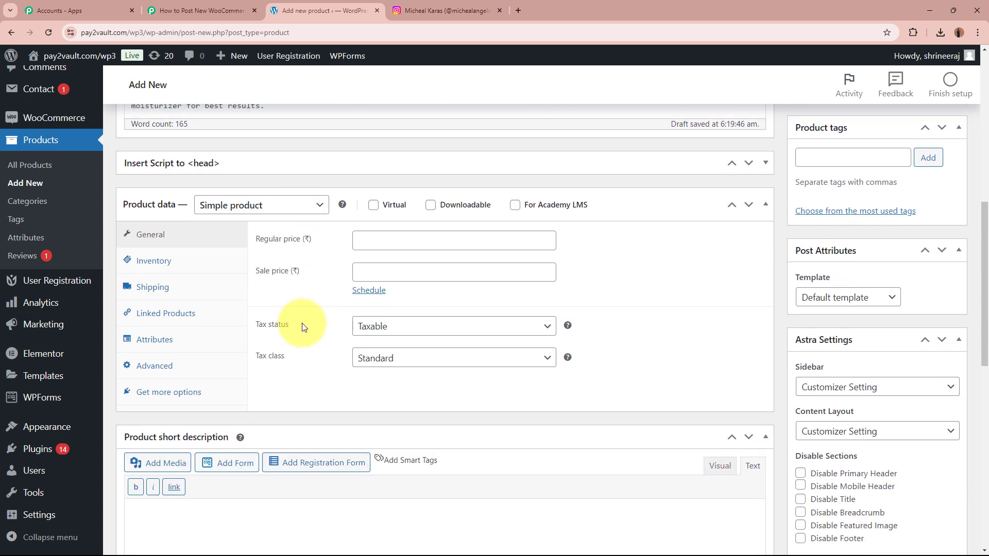
# - Set regular price 900, sale price 650, and turn on Track stock quantity
pyautogui.click(457, 239)
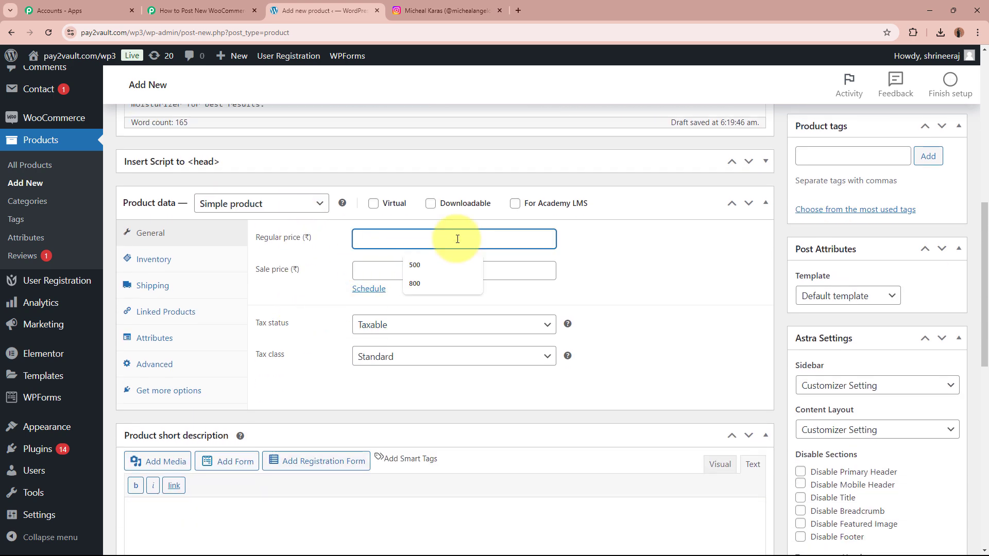
pyautogui.write('900')
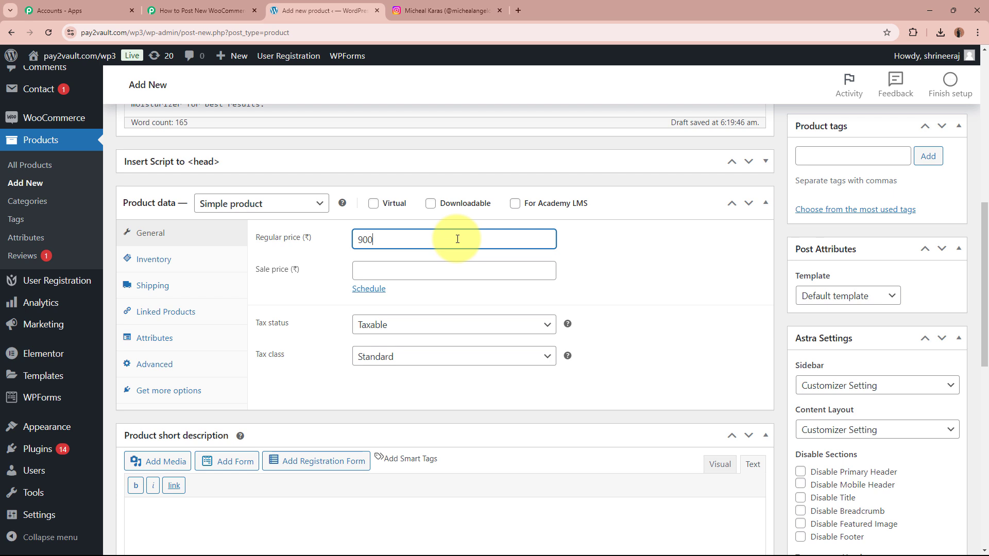
pyautogui.click(456, 267)
pyautogui.write('650')
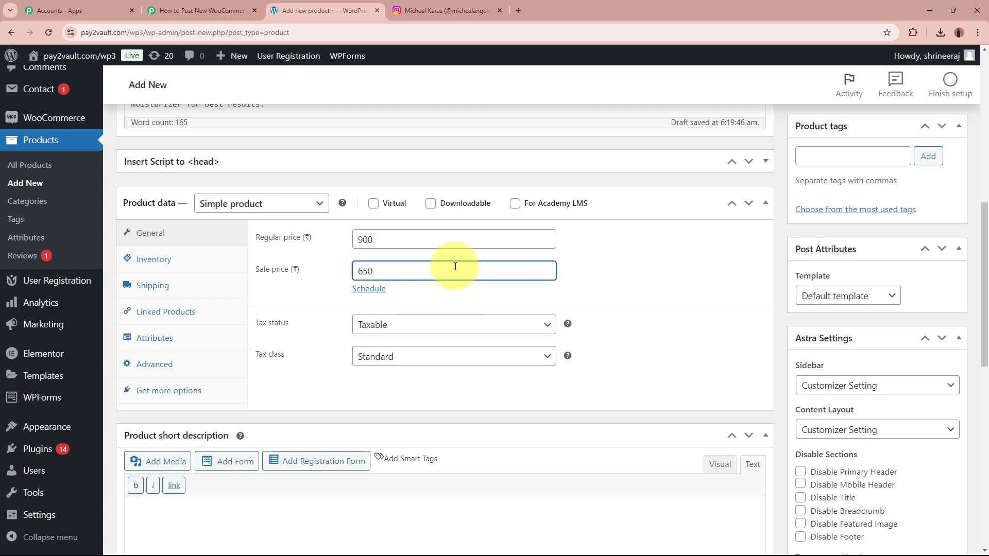
pyautogui.click(178, 260)
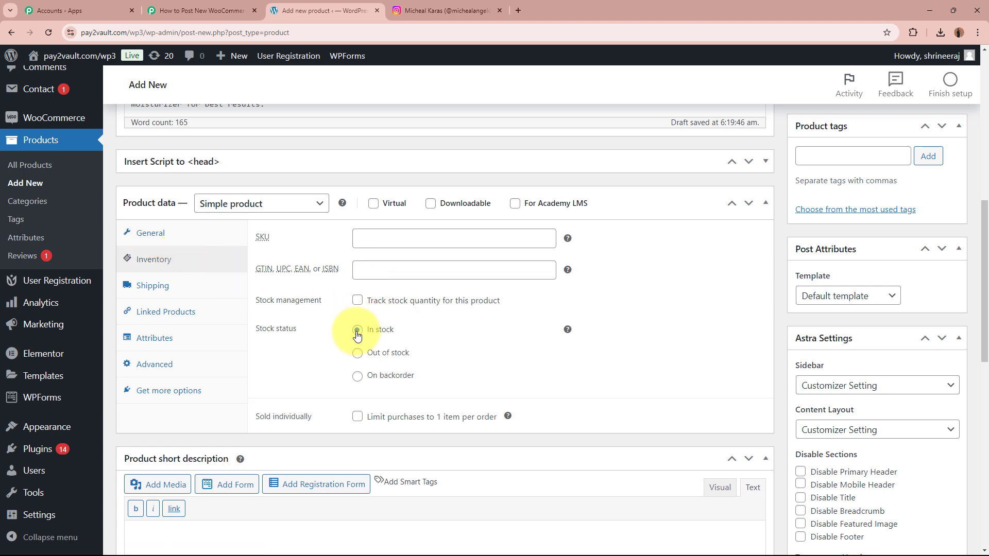
pyautogui.click(357, 300)
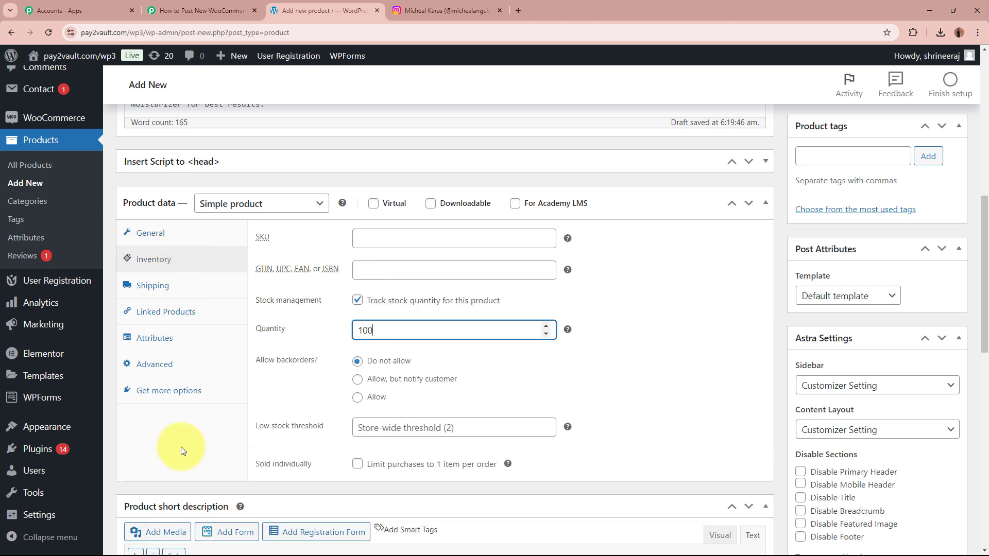
# - Paste a one-sentence short description for the toner
pyautogui.scroll(-5, 182, 451)
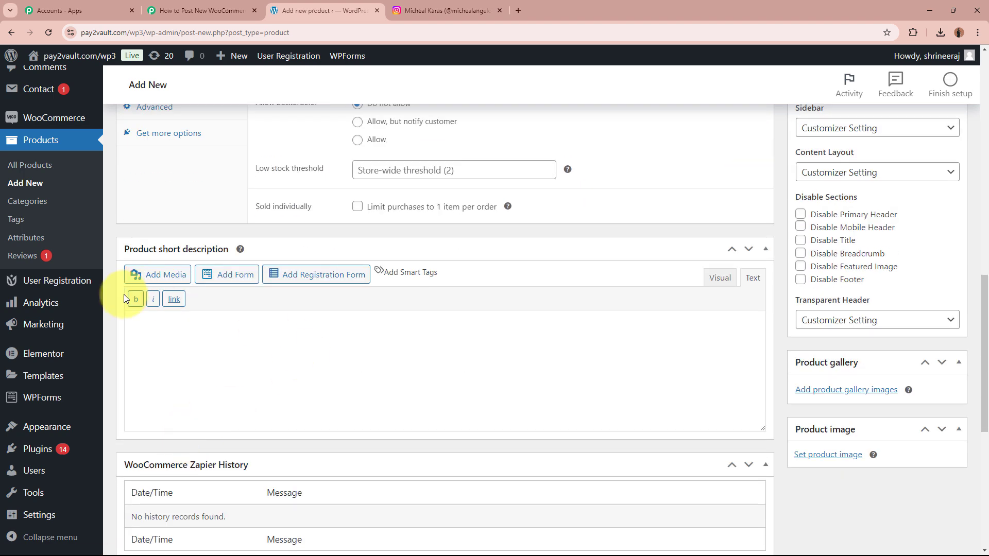
pyautogui.click(215, 335)
pyautogui.write('Our NaturalGlow Face Toner is the perfect addition to your skincare routine, designed to refresh, hydrate, and balance your skin’s pH levels for a healthy, radiant glow.')
pyautogui.scroll(-1, 428, 353)
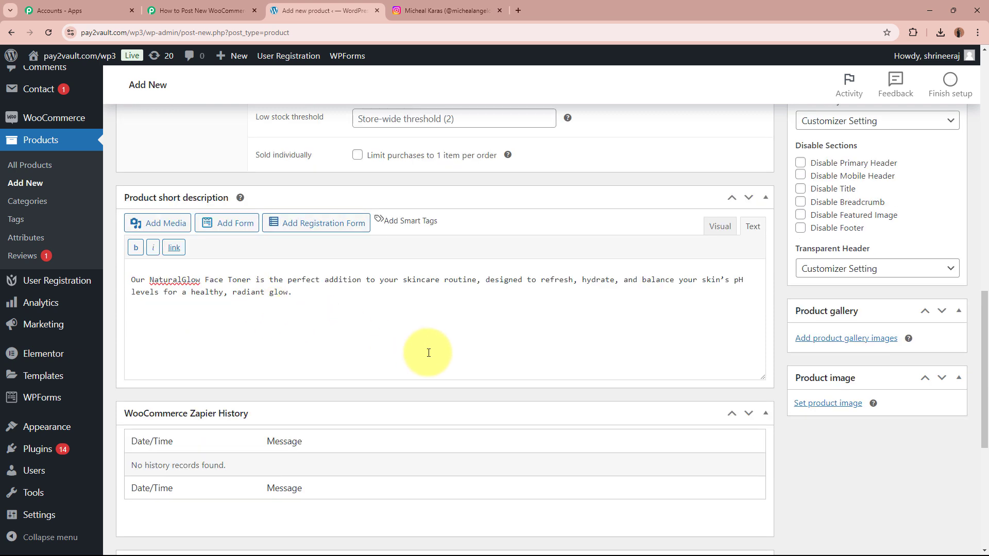
# - Set the Face Toner picture from the Media Library as the product image
pyautogui.click(830, 404)
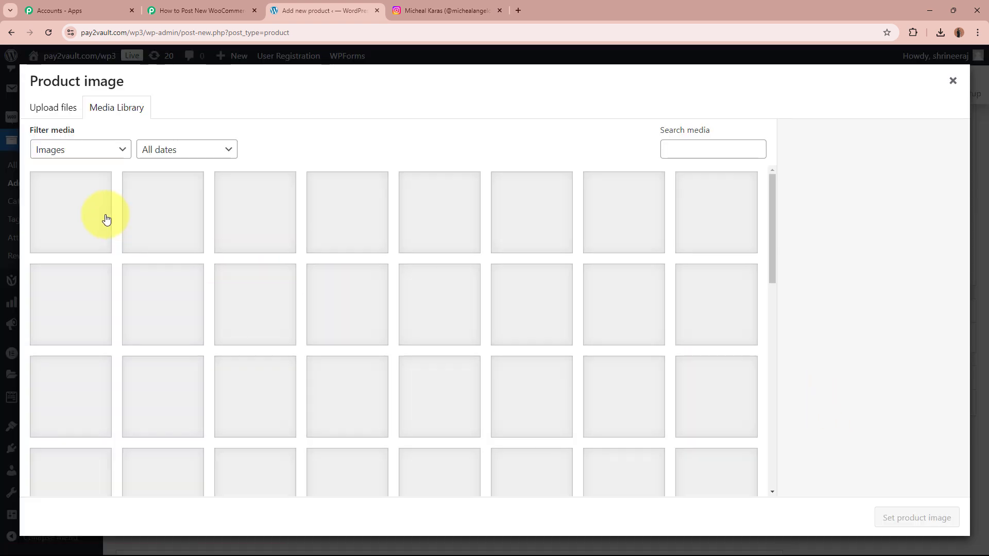
pyautogui.click(79, 211)
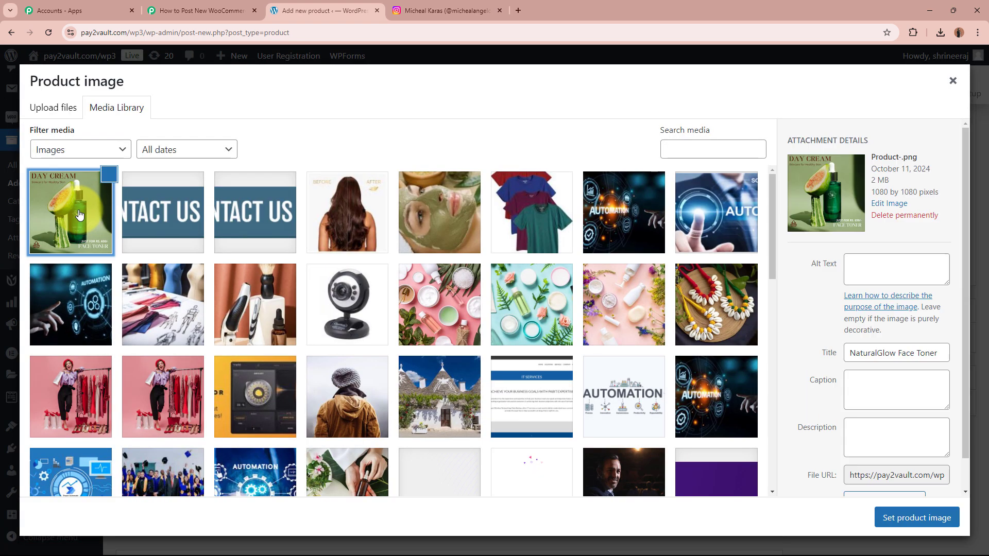
pyautogui.click(900, 519)
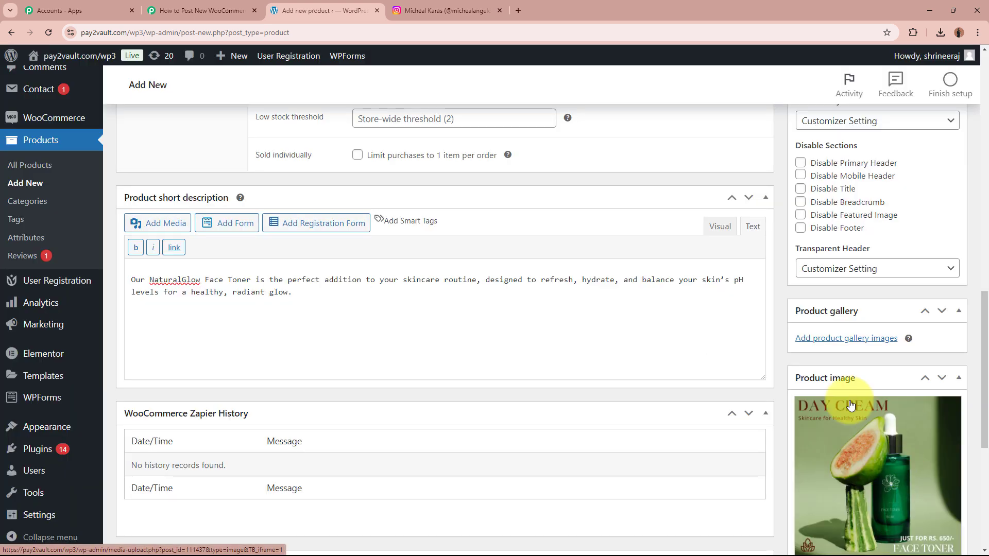
# - Publish the NaturalGlow Face Toner product
pyautogui.scroll(6, 772, 404)
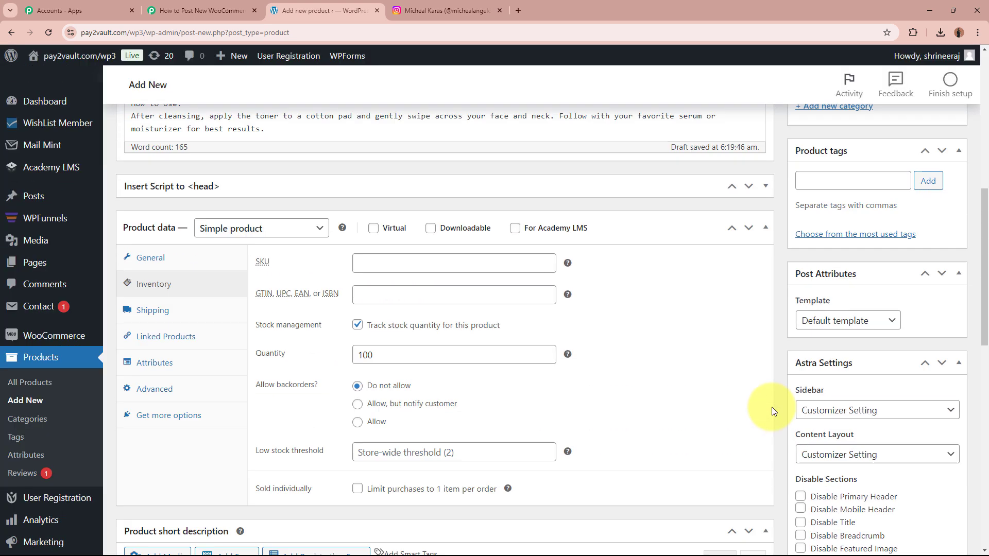
pyautogui.scroll(8, 772, 407)
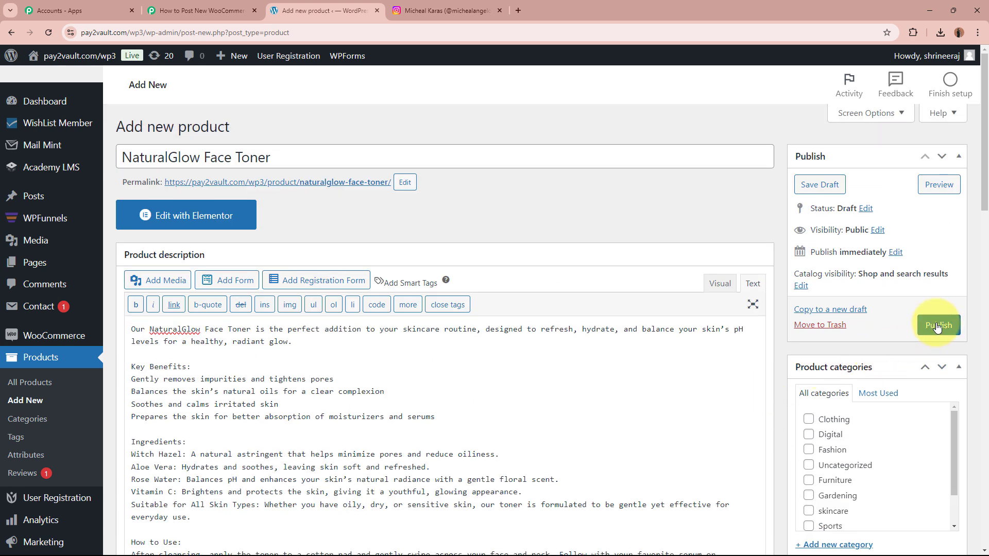
pyautogui.click(938, 326)
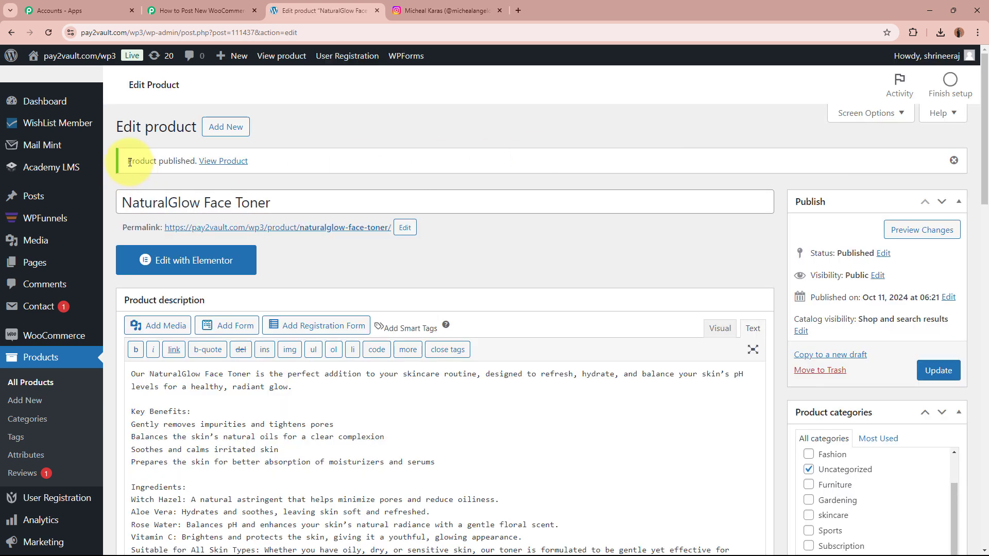
pyautogui.moveTo(129, 162); pyautogui.dragTo(249, 170)
pyautogui.click(552, 265)
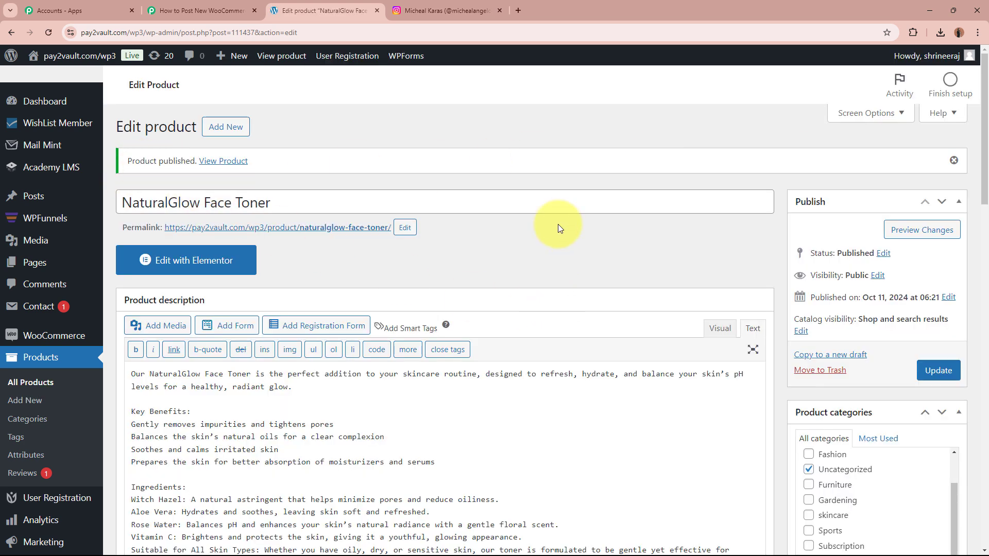
# - Open the NaturalGlow Face Toner permalink in a new tab and dismiss the design poll
pyautogui.rightClick(308, 235)
pyautogui.click(332, 242)
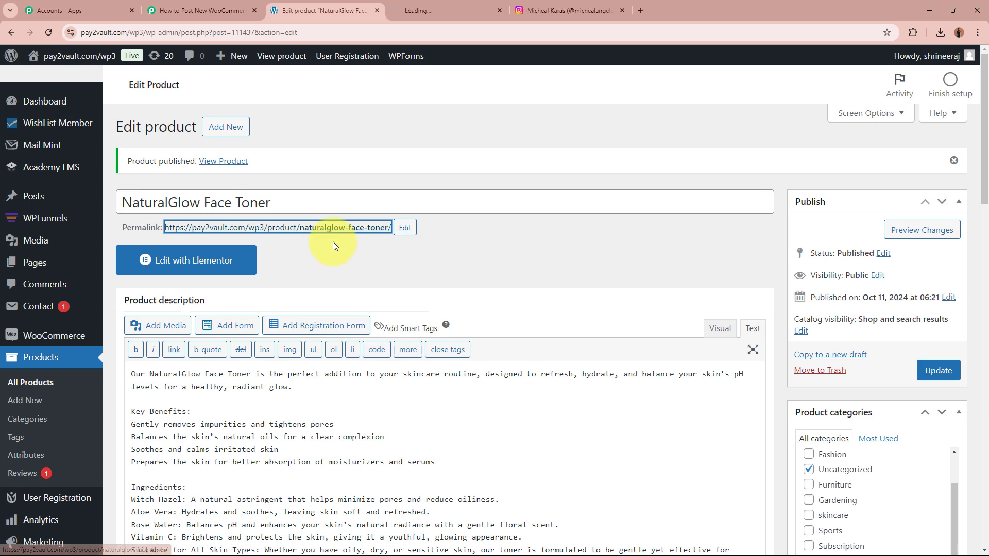
pyautogui.click(460, 6)
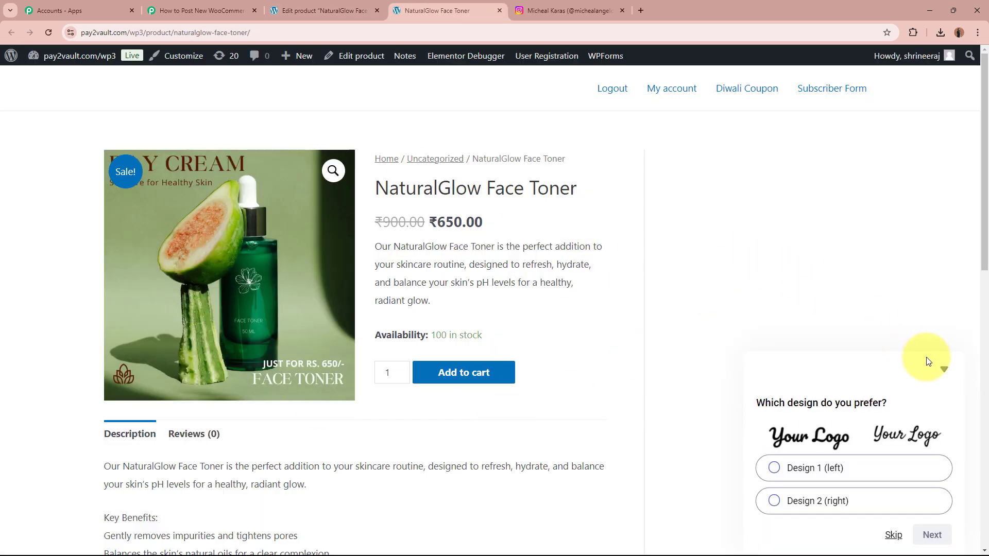
pyautogui.click(944, 369)
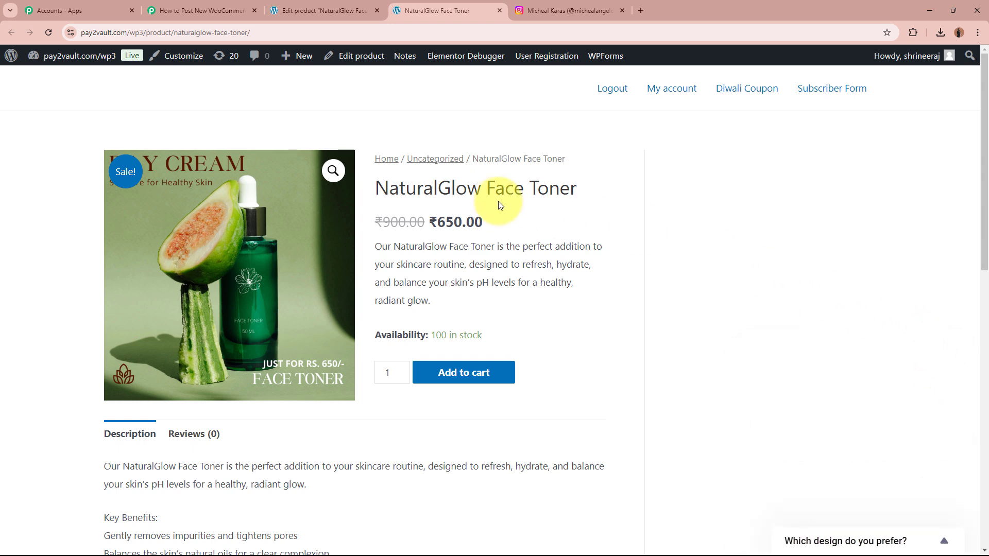
# - Review the live product page's details, including the NaturalGlow Face Toner title and ₹650.00 price
pyautogui.moveTo(375, 188); pyautogui.dragTo(590, 196)
pyautogui.click(590, 196)
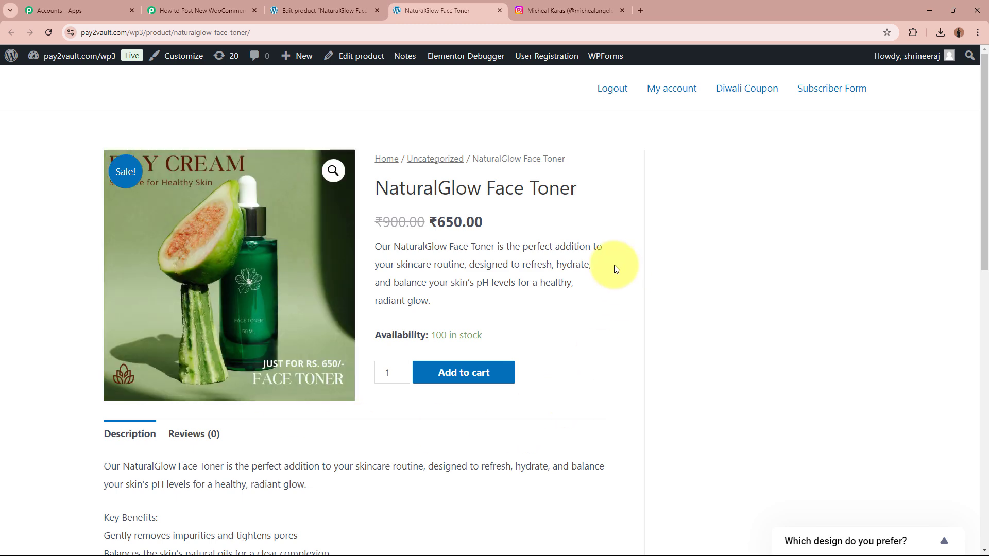
pyautogui.scroll(-3, 607, 410)
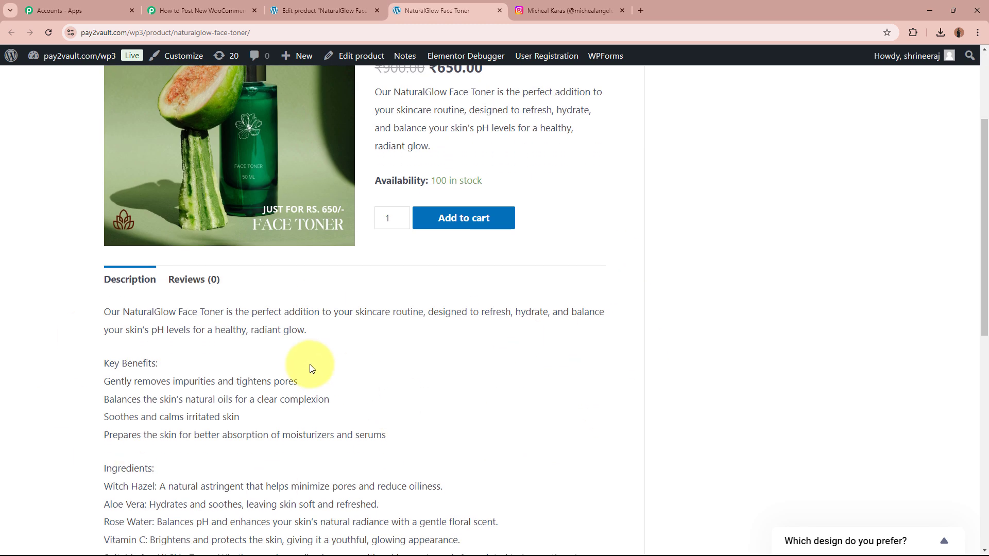
pyautogui.scroll(3, 309, 369)
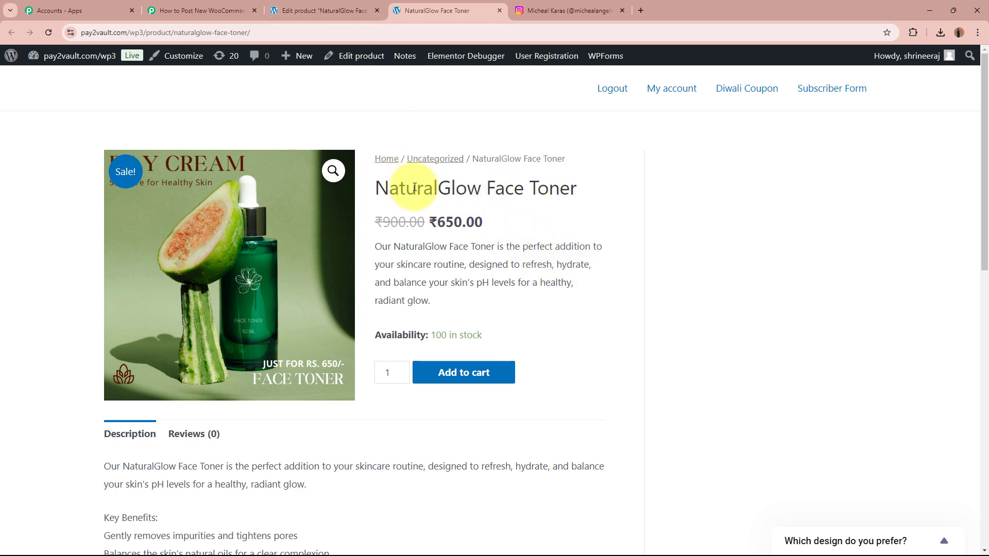
pyautogui.moveTo(414, 188); pyautogui.dragTo(580, 193)
pyautogui.click(580, 193)
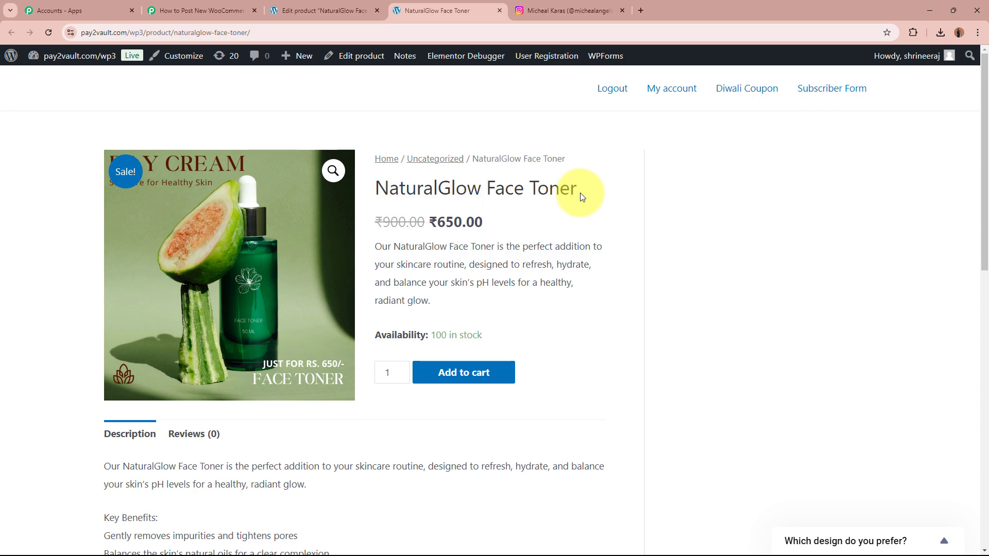
# - Back in the workflow, check the captured Status 'publish' and the full Short Description value
pyautogui.click(201, 11)
pyautogui.scroll(-12, 169, 333)
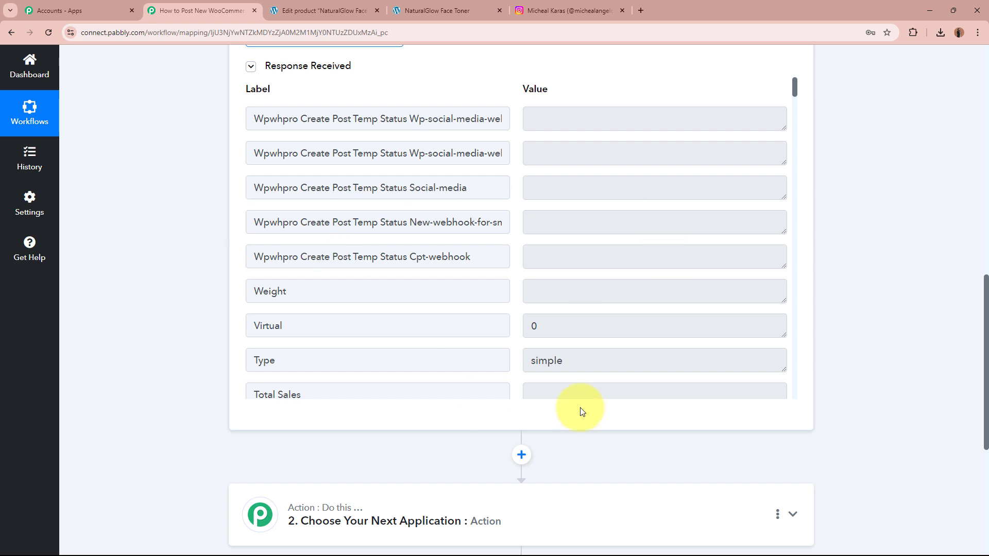
pyautogui.scroll(-7, 484, 270)
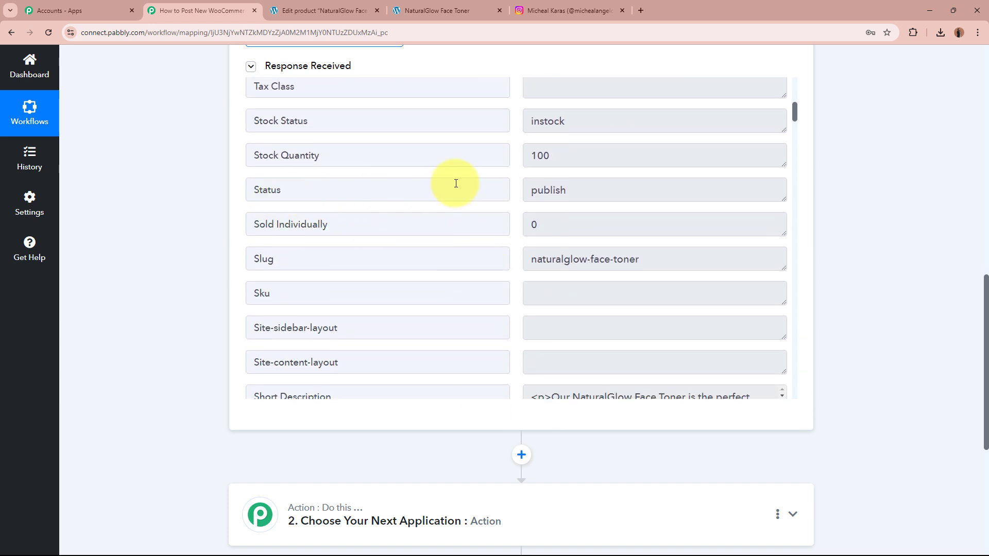
pyautogui.moveTo(529, 187); pyautogui.dragTo(642, 187)
pyautogui.scroll(-5, 642, 188)
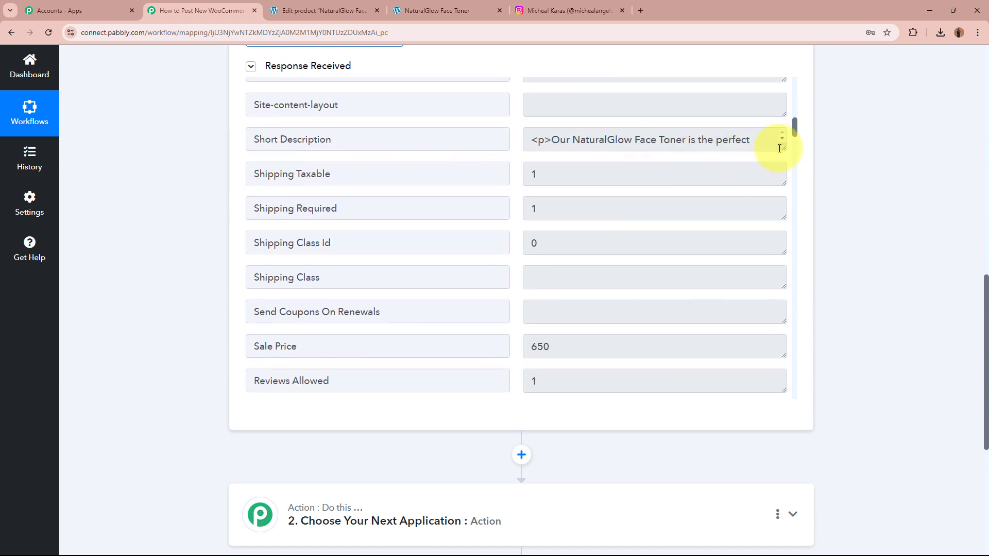
pyautogui.moveTo(779, 148); pyautogui.dragTo(784, 205)
pyautogui.moveTo(683, 186); pyautogui.dragTo(518, 141)
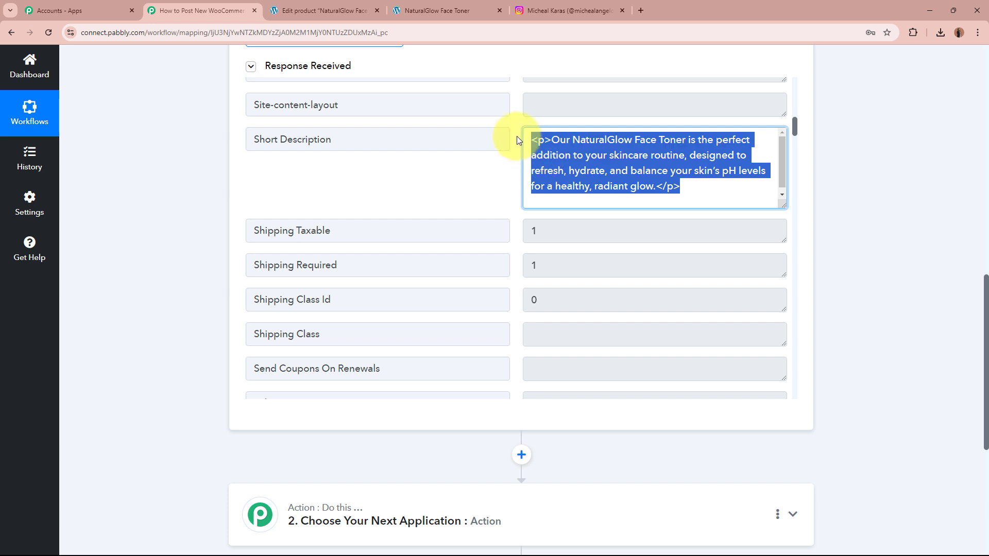
pyautogui.click(602, 141)
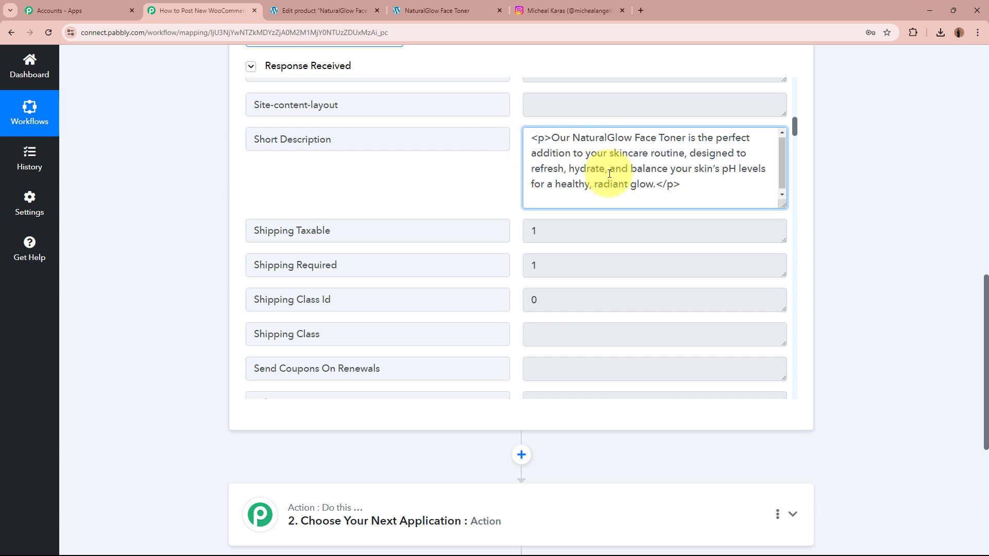
# - Inspect the Rating Count and product Name values in the trigger response
pyautogui.scroll(-8, 616, 279)
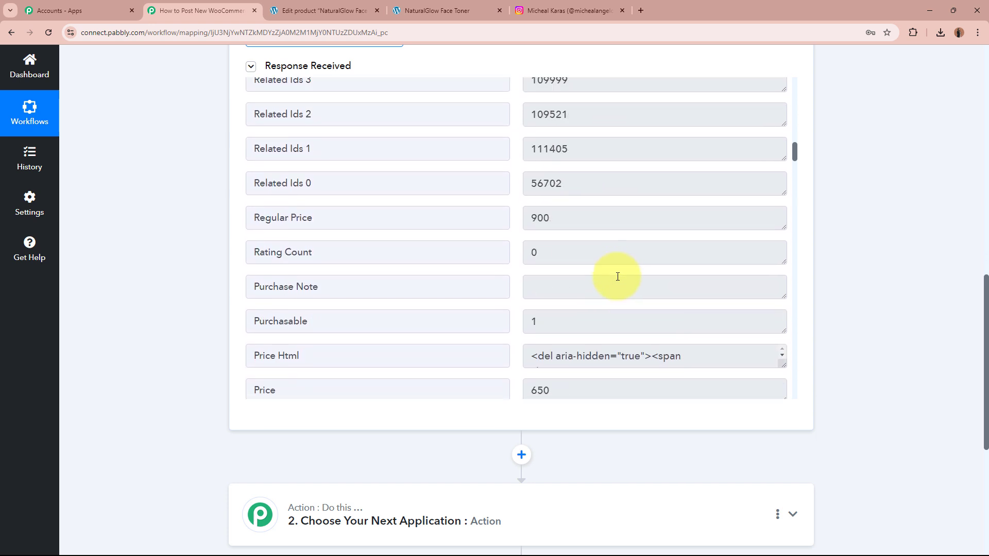
pyautogui.scroll(3, 617, 277)
pyautogui.scroll(-5, 762, 270)
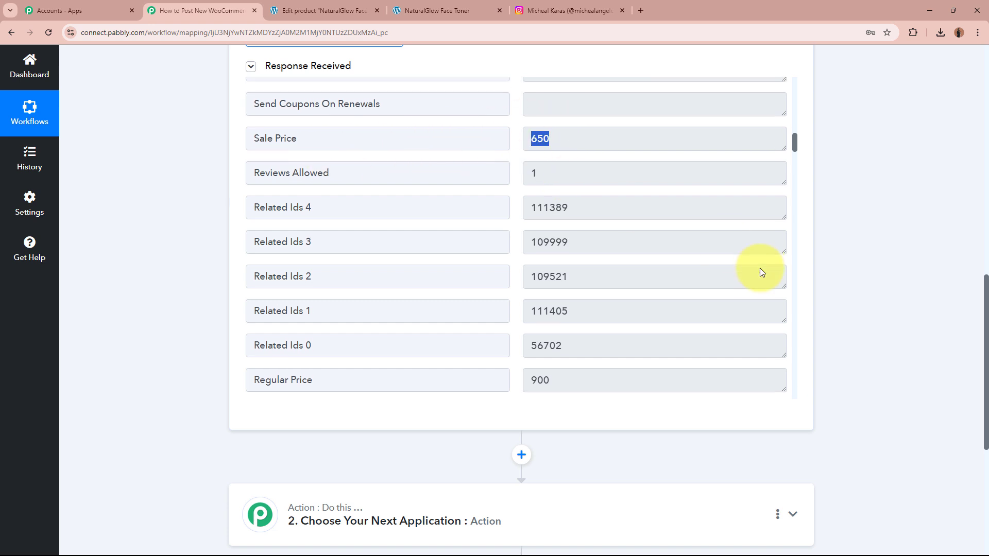
pyautogui.moveTo(570, 129); pyautogui.dragTo(493, 135)
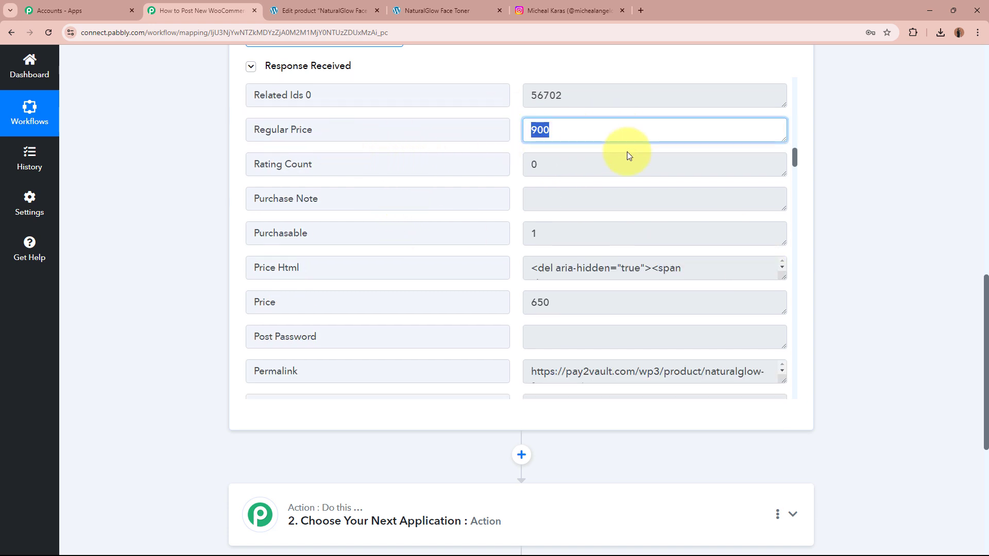
pyautogui.click(632, 163)
pyautogui.scroll(-3, 659, 263)
pyautogui.scroll(-3, 674, 216)
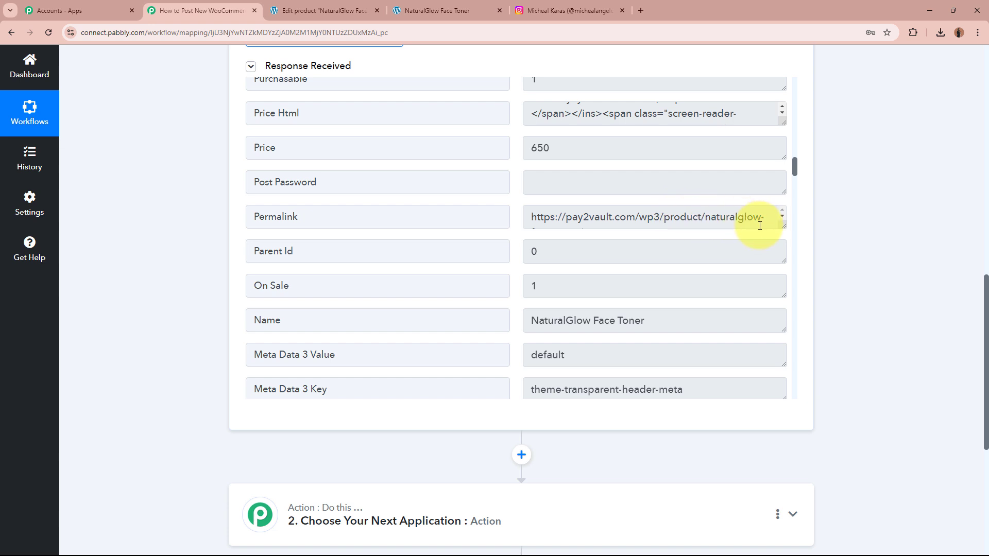
pyautogui.scroll(-1, 751, 218)
pyautogui.tripleClick(682, 321)
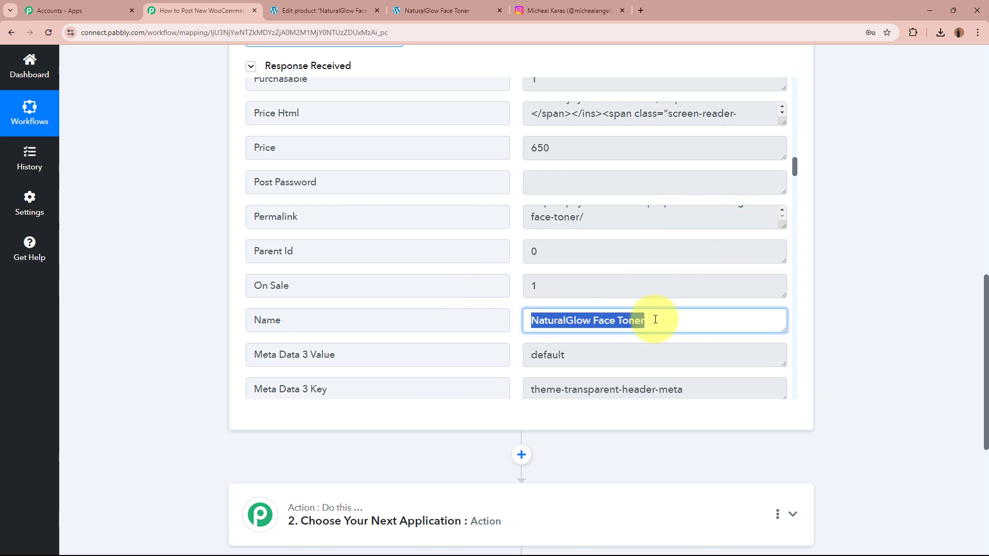
pyautogui.click(681, 321)
# - Scroll through the remaining response data, then back up toward the top of the workflow
pyautogui.scroll(-5, 676, 321)
pyautogui.scroll(-7, 676, 321)
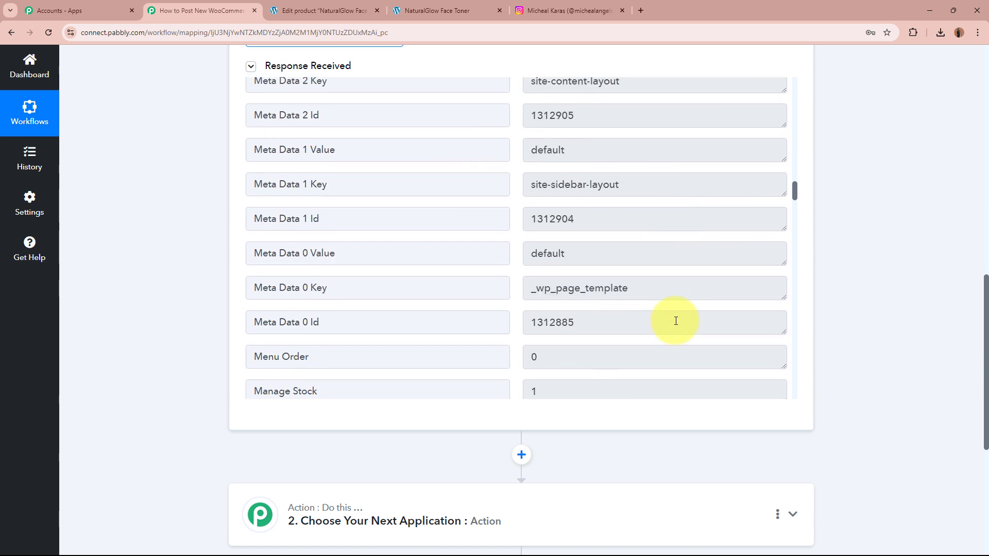
pyautogui.scroll(-12, 676, 255)
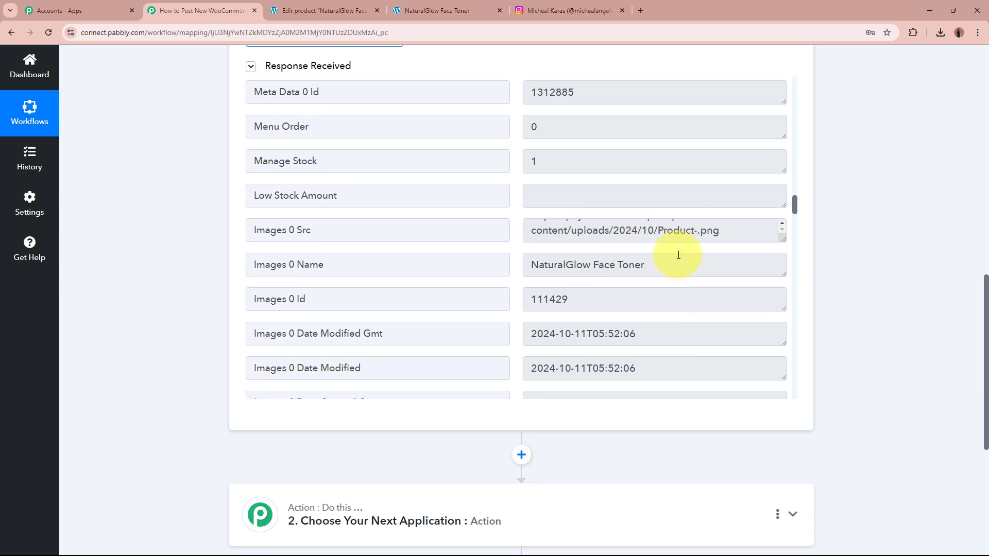
pyautogui.scroll(-3, 577, 261)
pyautogui.scroll(-6, 578, 261)
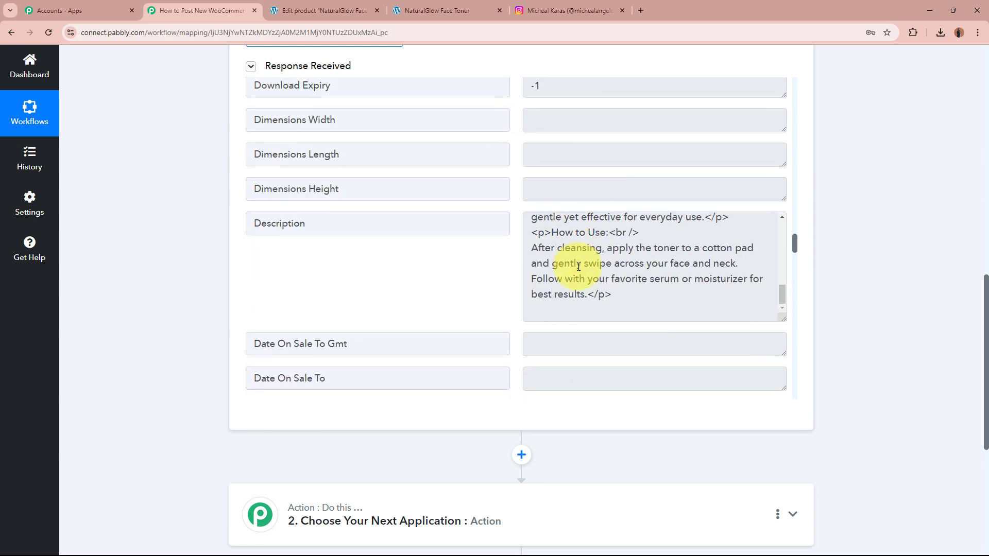
pyautogui.scroll(-10, 585, 271)
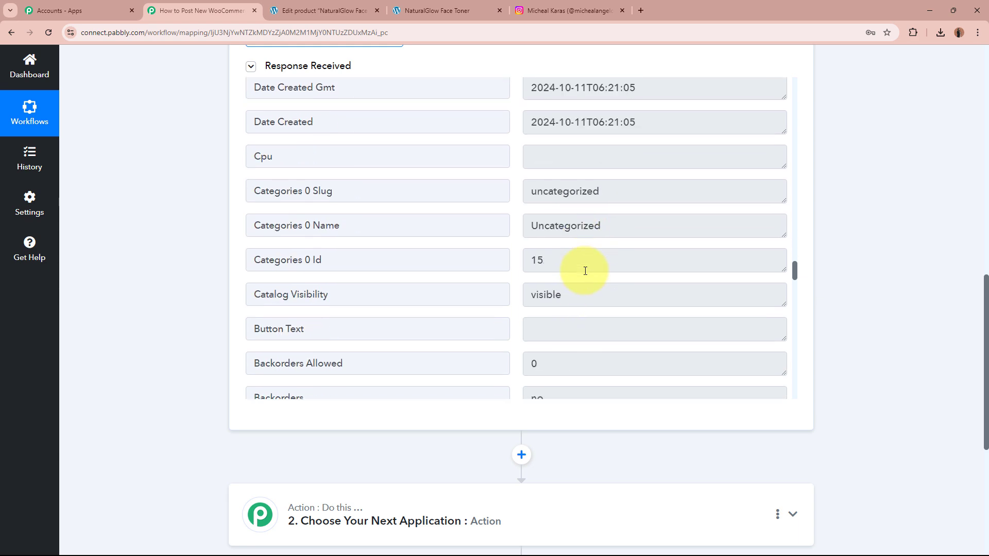
pyautogui.scroll(12, 585, 271)
pyautogui.scroll(20, 585, 271)
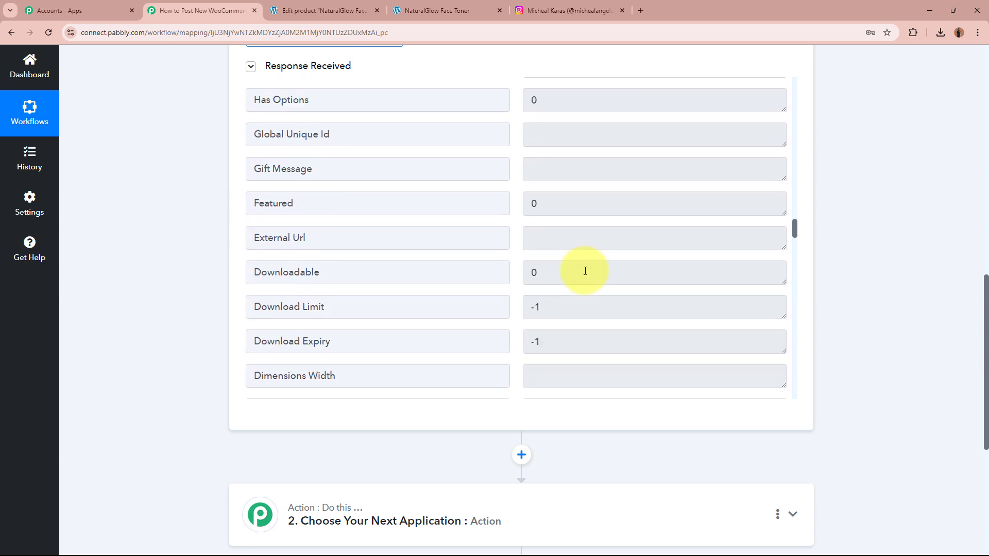
pyautogui.scroll(20, 586, 271)
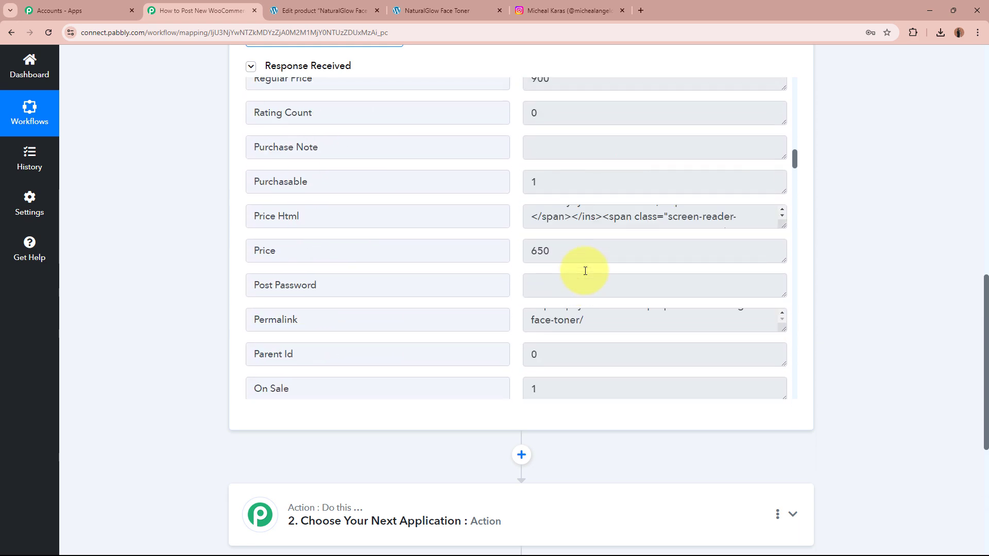
pyautogui.scroll(12, 585, 271)
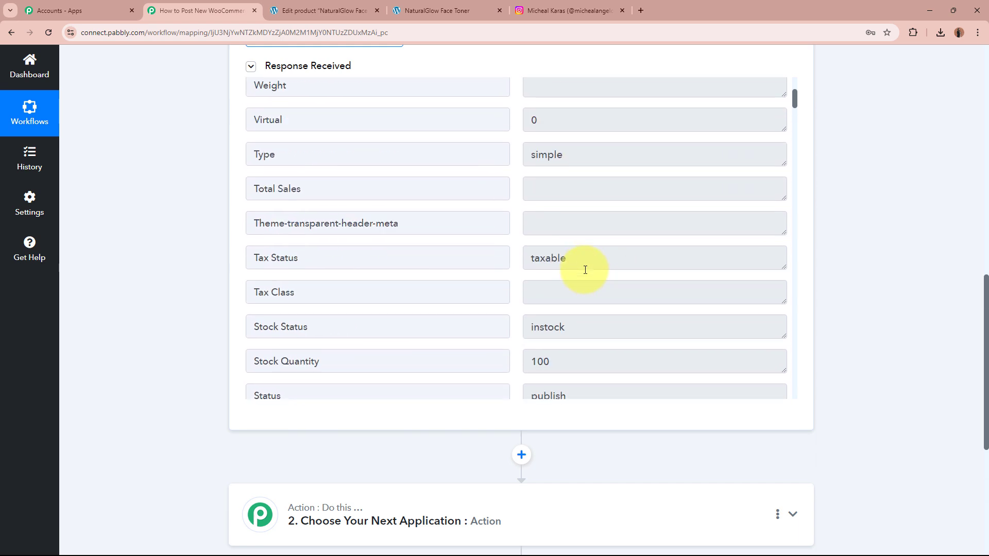
pyautogui.scroll(7, 803, 277)
# - Collapse the WooCommerce trigger card, briefly checking the Instagram profile before returning
pyautogui.scroll(6, 802, 276)
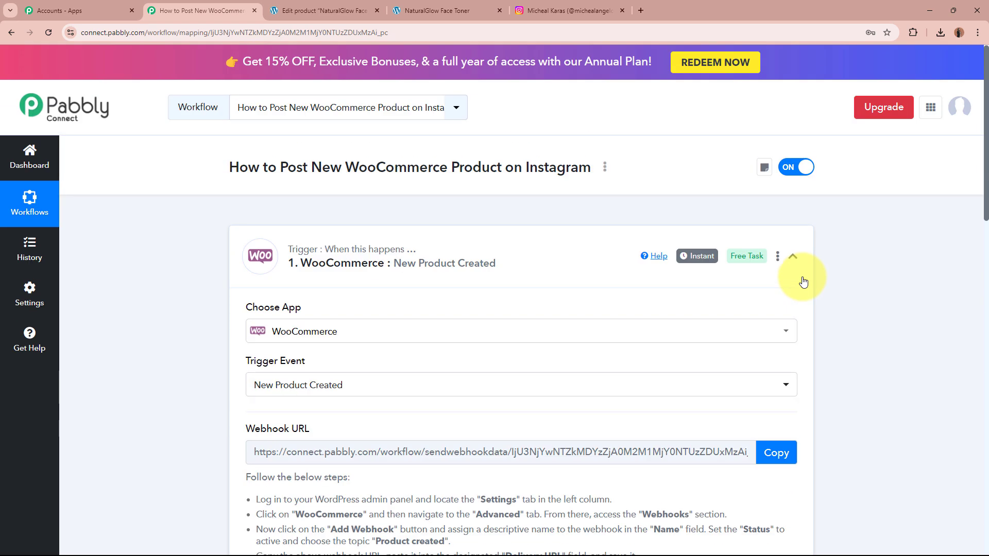
pyautogui.click(595, 269)
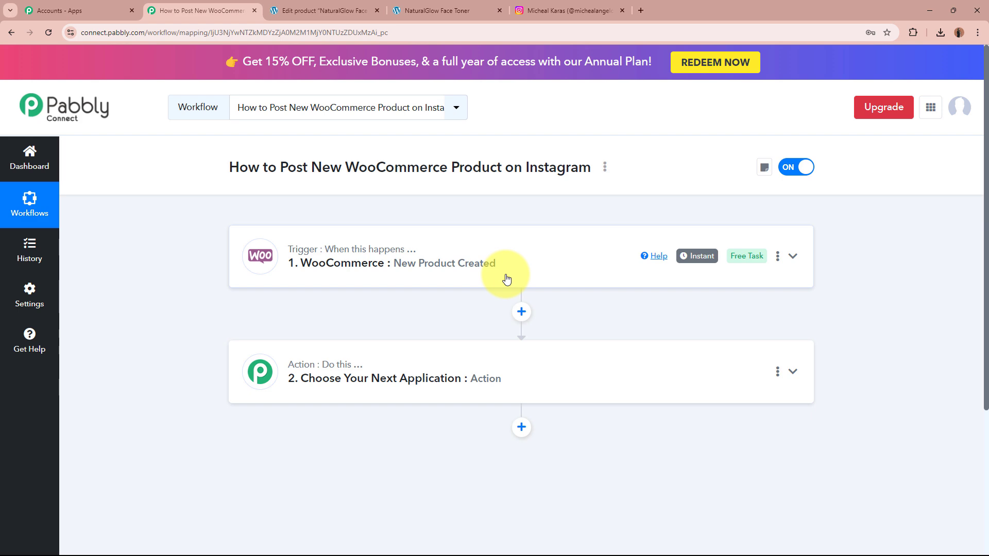
pyautogui.click(551, 4)
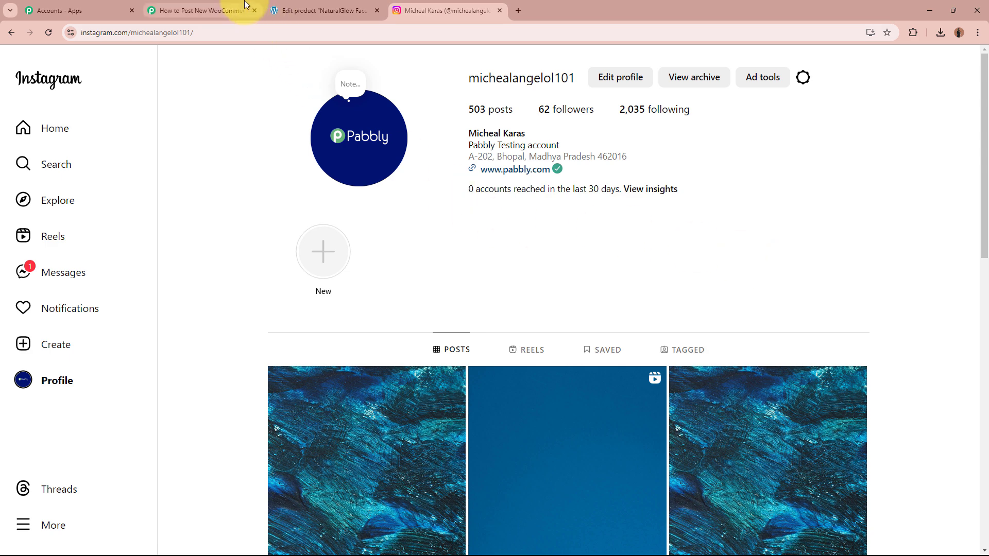
pyautogui.click(203, 11)
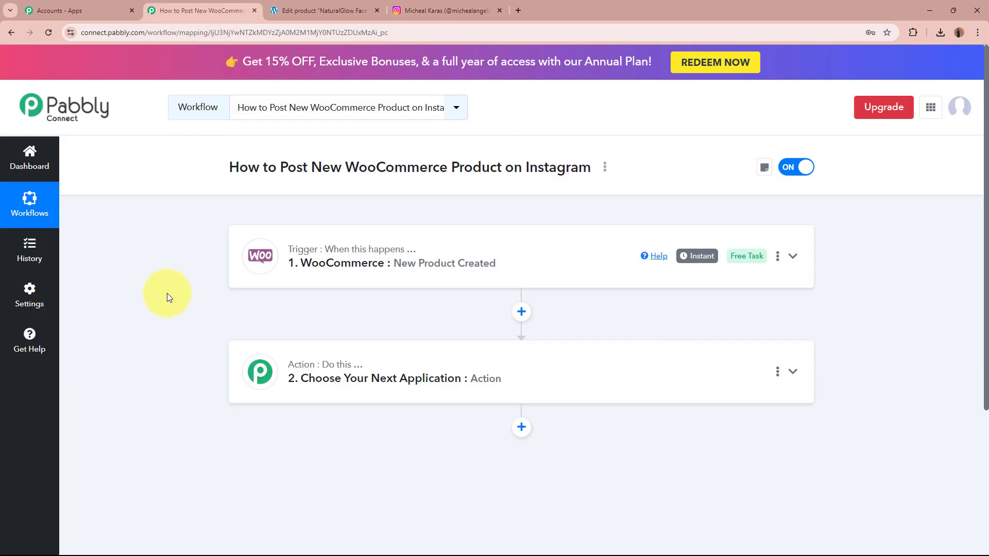
# - Set step 2 to Instagram for Business with the Publish Photo event, found by searching 'Insta'
pyautogui.click(563, 375)
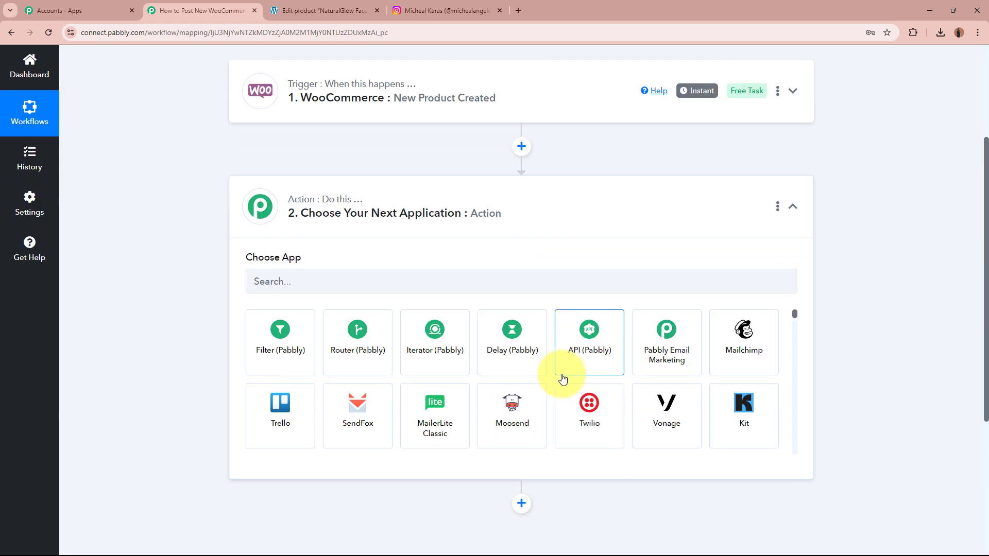
pyautogui.click(491, 265)
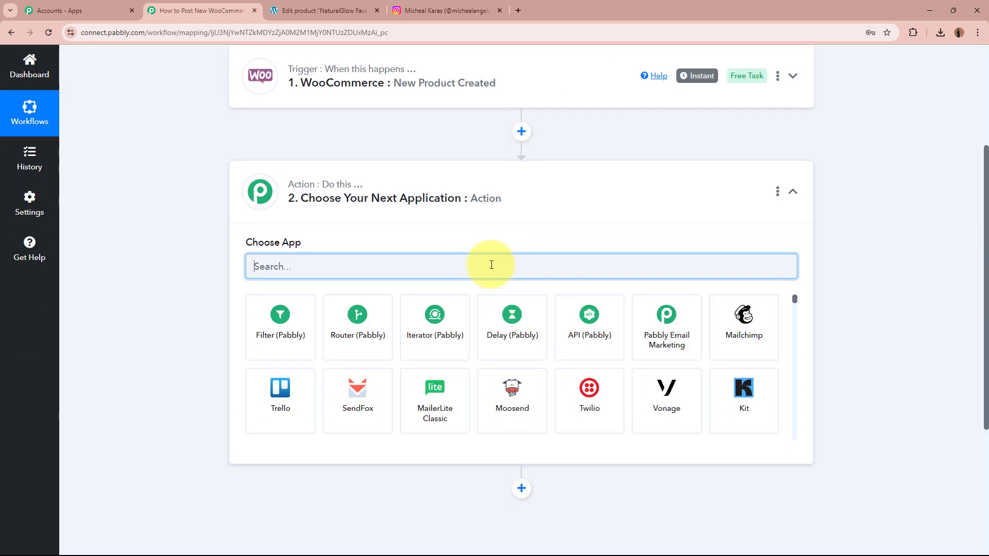
pyautogui.write('Insta')
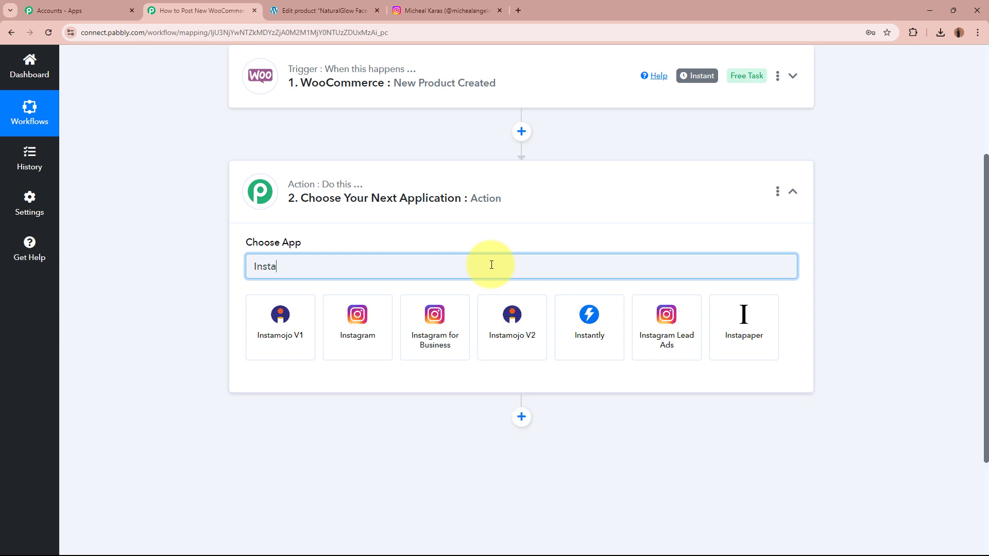
pyautogui.click(439, 344)
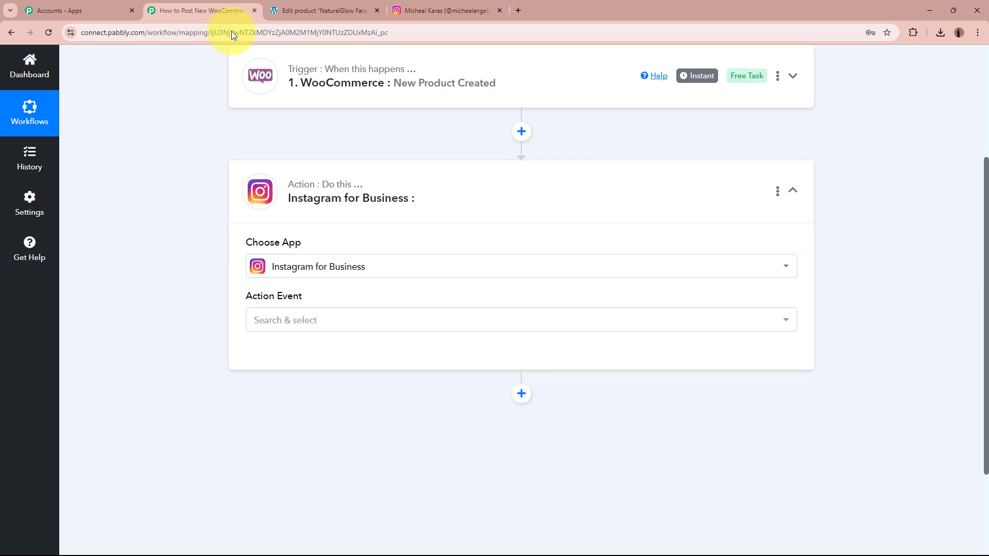
pyautogui.click(325, 10)
pyautogui.click(205, 11)
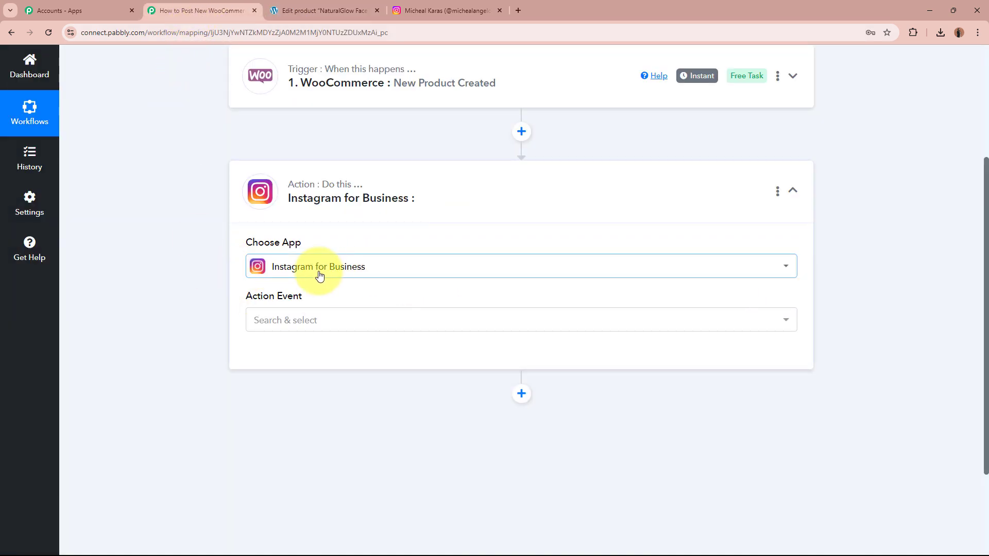
pyautogui.click(372, 326)
pyautogui.click(328, 382)
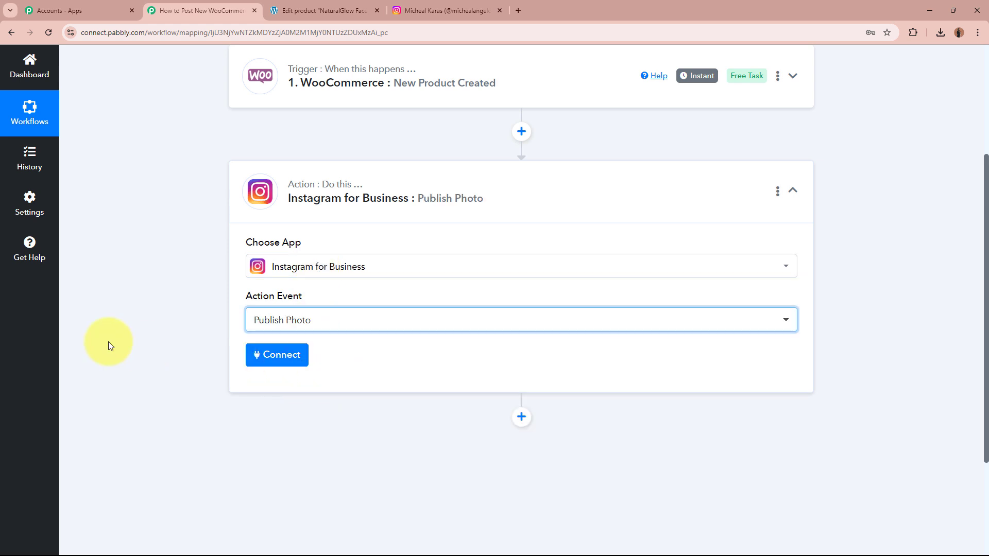
pyautogui.click(277, 355)
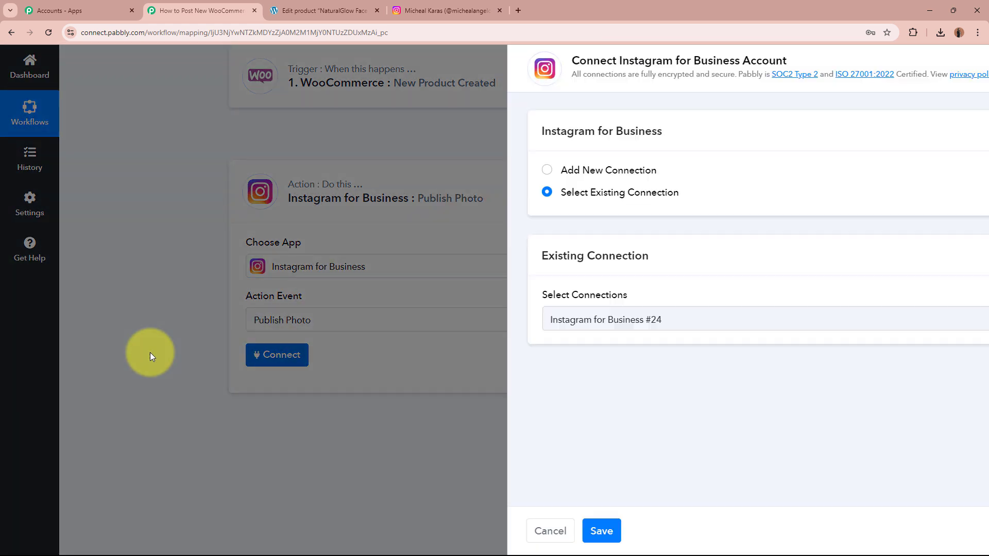
# - Add a new Instagram for Business connection and approve Pabbly's access in the Facebook popup
pyautogui.click(458, 172)
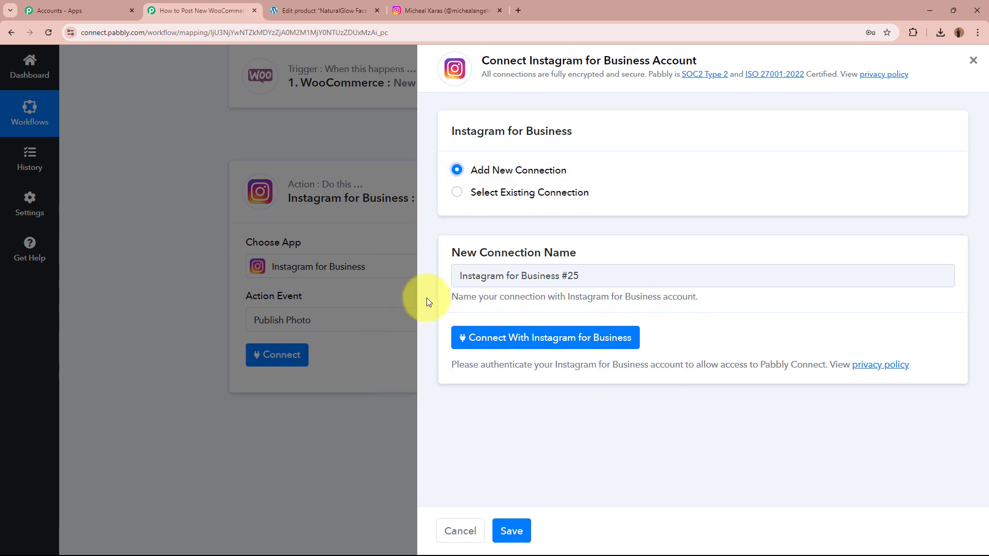
pyautogui.click(454, 6)
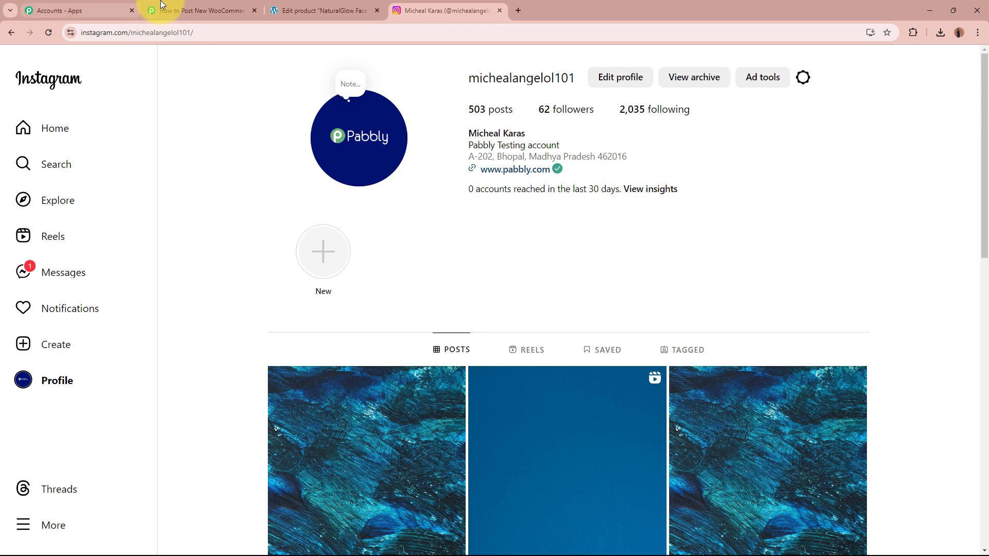
pyautogui.click(186, 5)
pyautogui.click(515, 337)
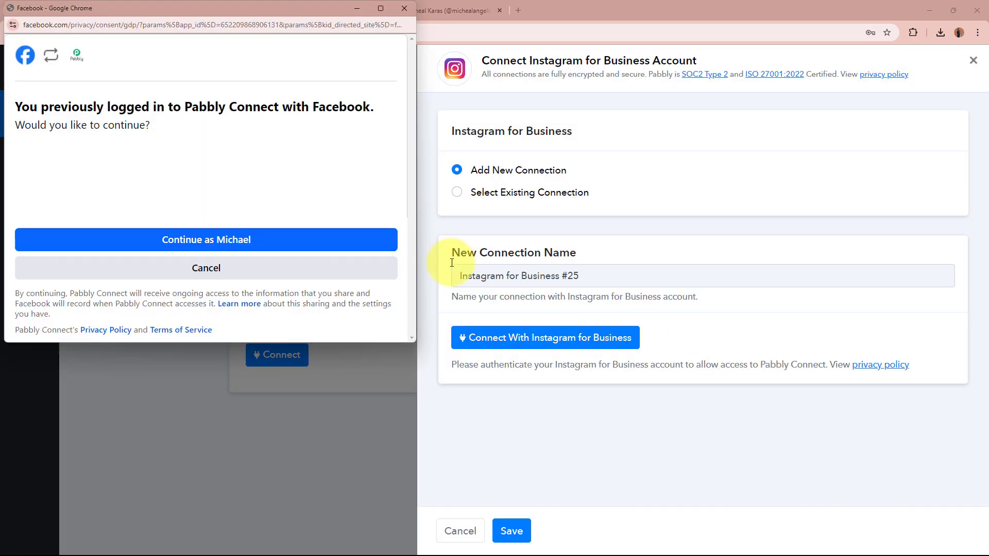
pyautogui.click(255, 236)
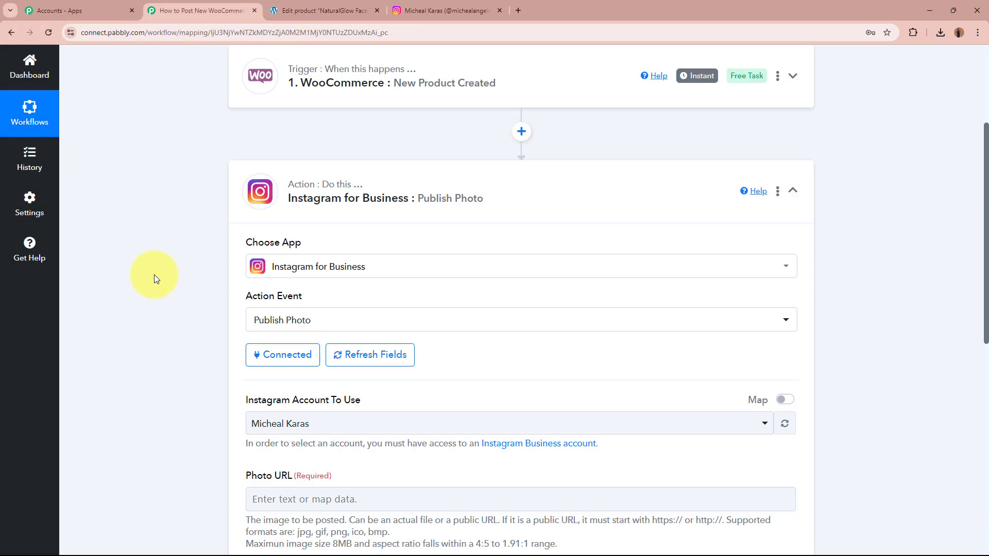
pyautogui.scroll(-3, 153, 275)
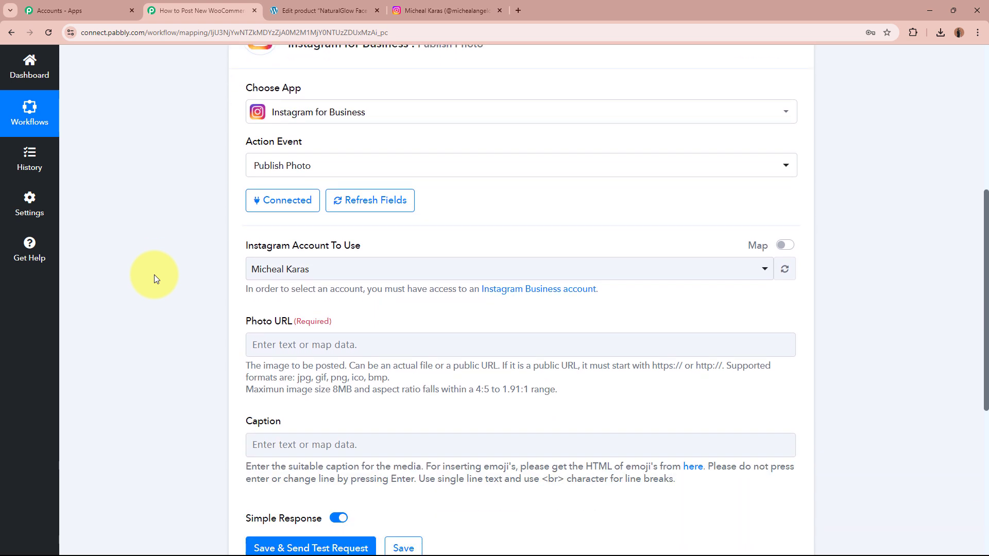
pyautogui.scroll(-2, 154, 274)
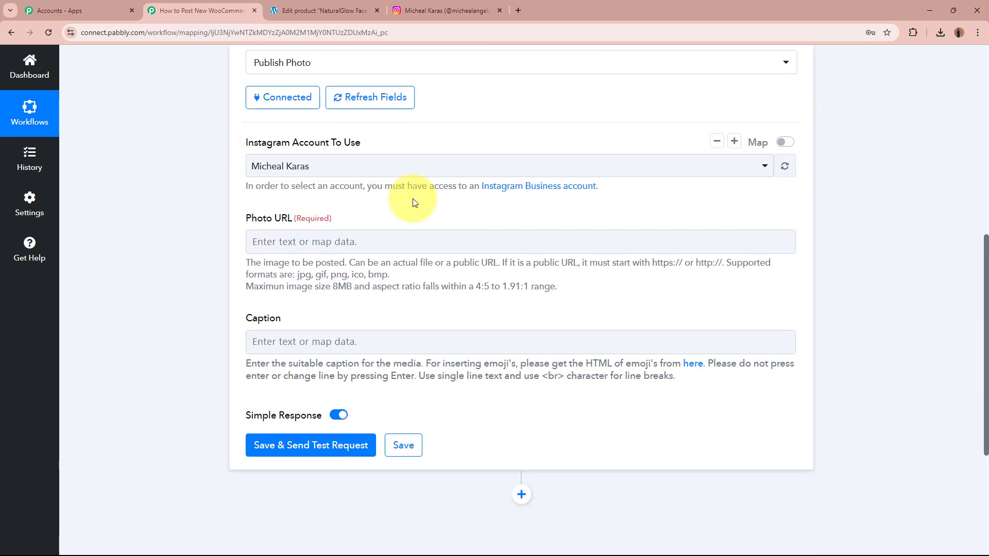
pyautogui.click(438, 10)
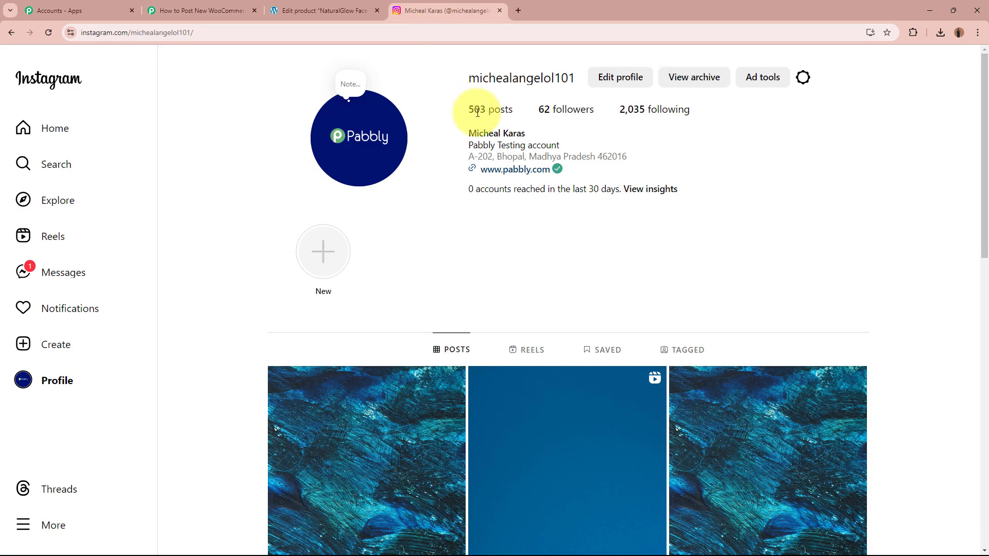
pyautogui.moveTo(469, 133); pyautogui.dragTo(532, 144)
pyautogui.click(461, 262)
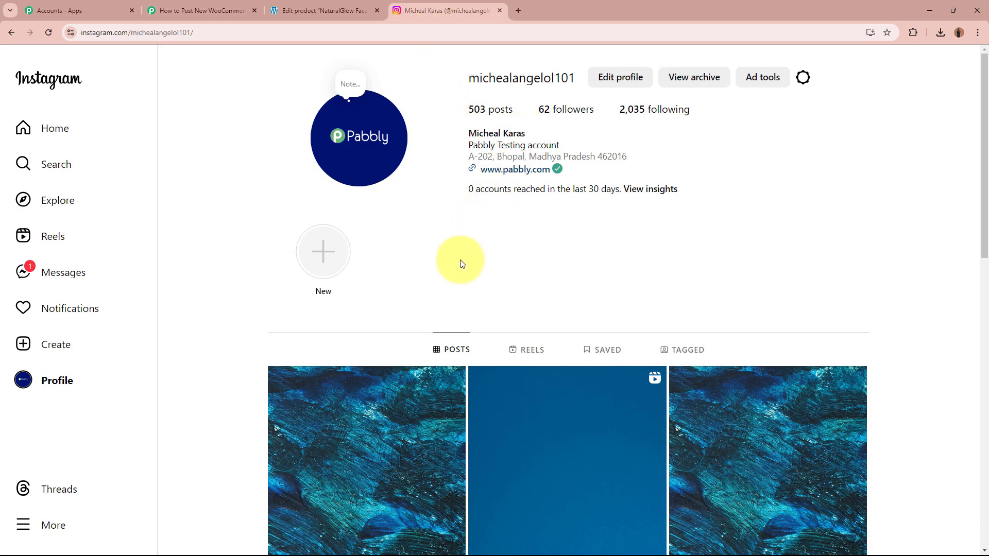
pyautogui.click(170, 11)
pyautogui.click(354, 166)
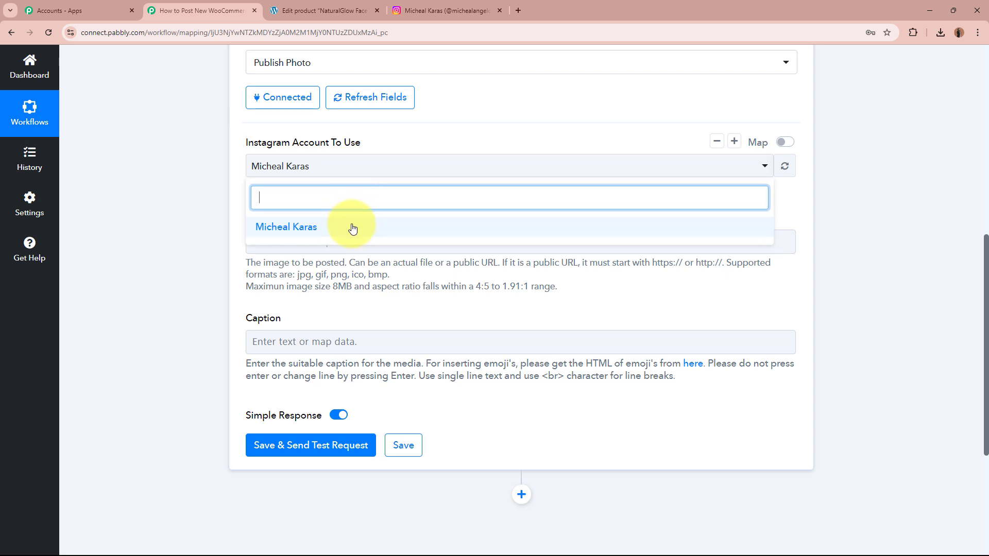
pyautogui.click(353, 229)
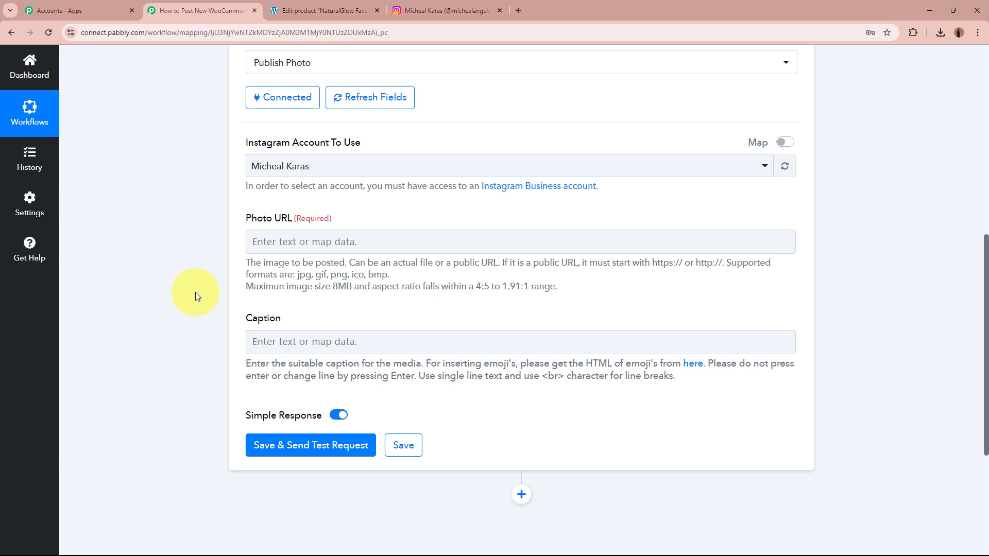
pyautogui.scroll(7, 196, 291)
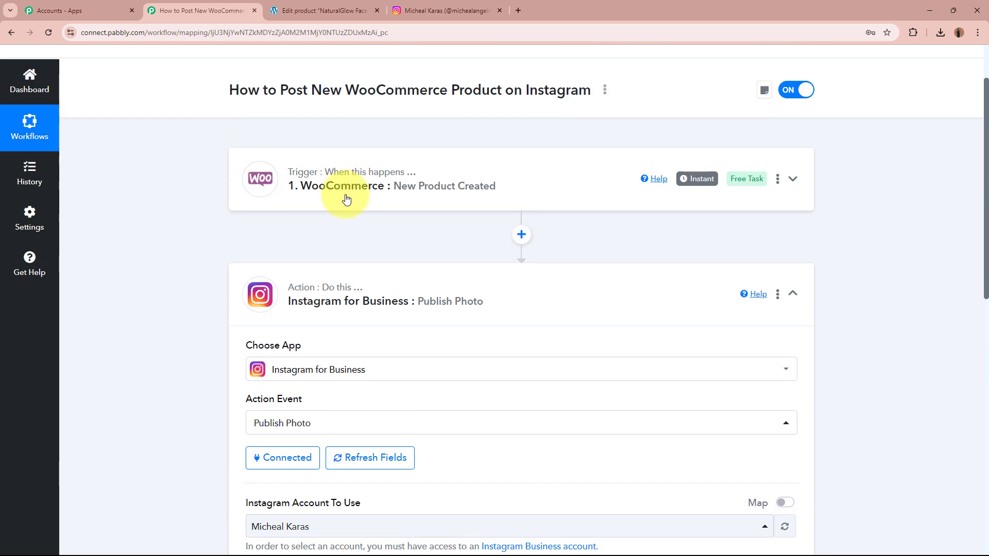
# - Map Photo URL to '1. Images 0 Src' from the New Product Created trigger data
pyautogui.scroll(-6, 196, 303)
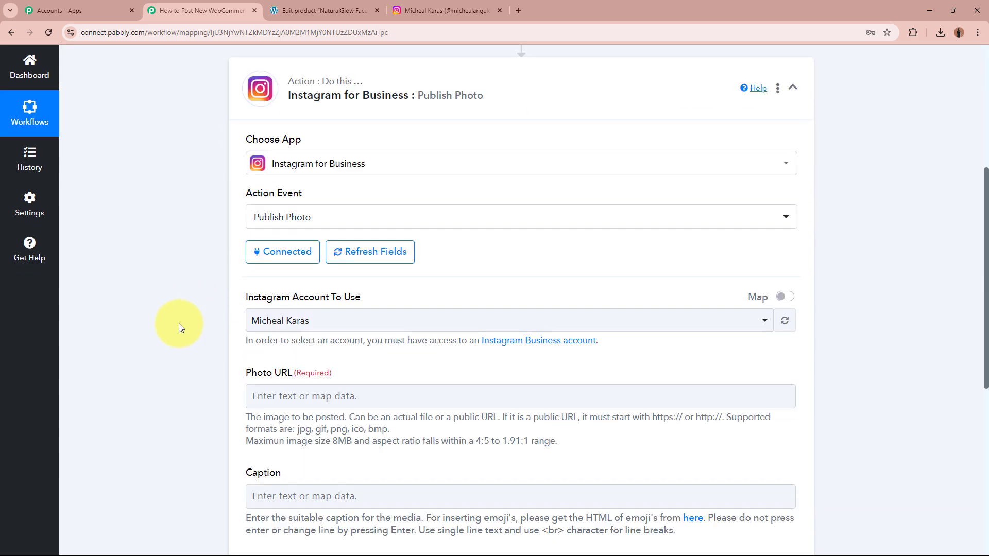
pyautogui.click(325, 298)
pyautogui.scroll(-2, 151, 295)
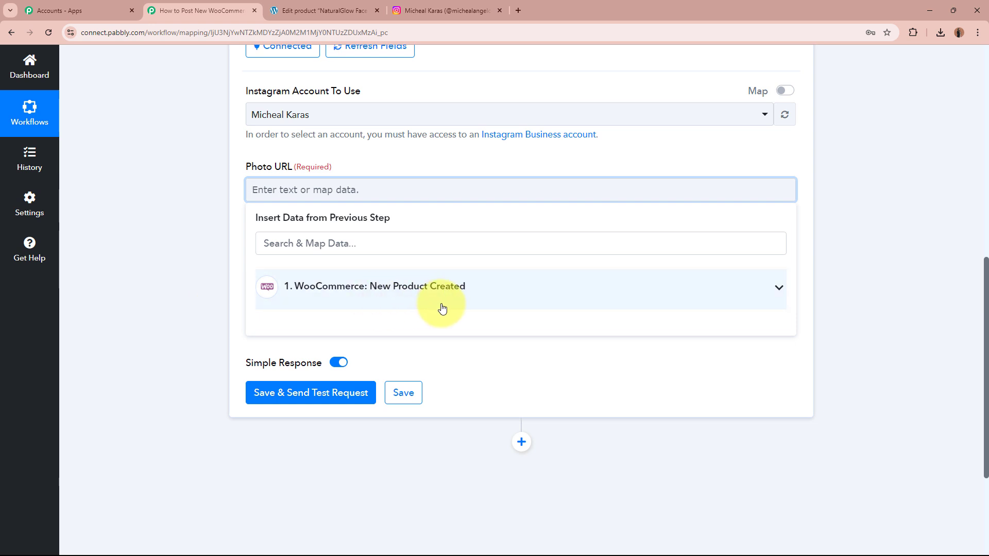
pyautogui.click(484, 301)
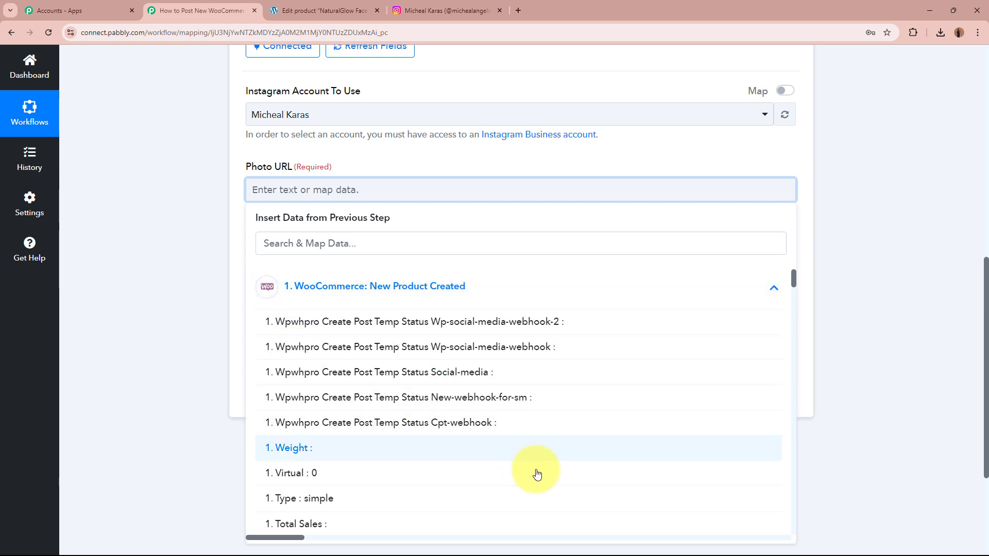
pyautogui.scroll(-4, 537, 472)
pyautogui.scroll(-5, 537, 474)
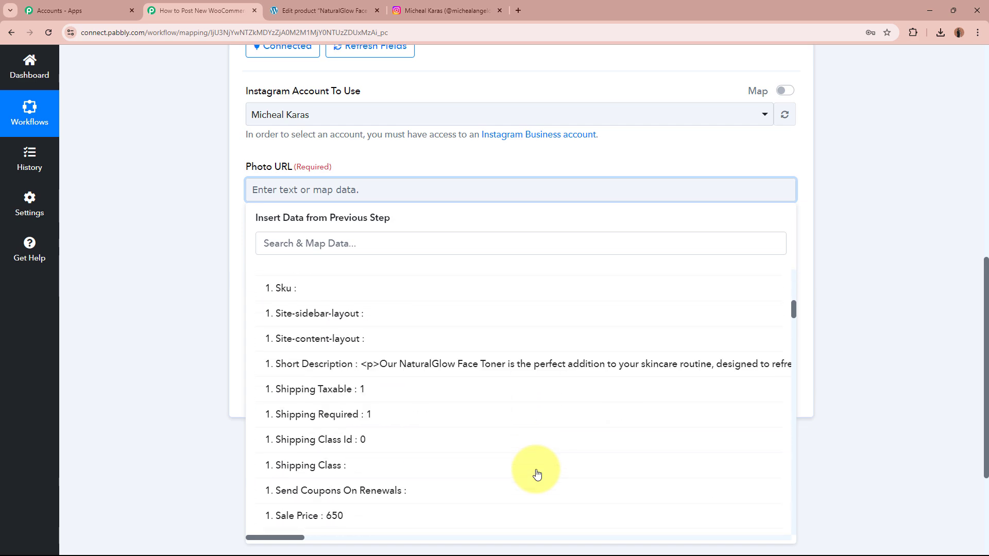
pyautogui.scroll(-10, 536, 474)
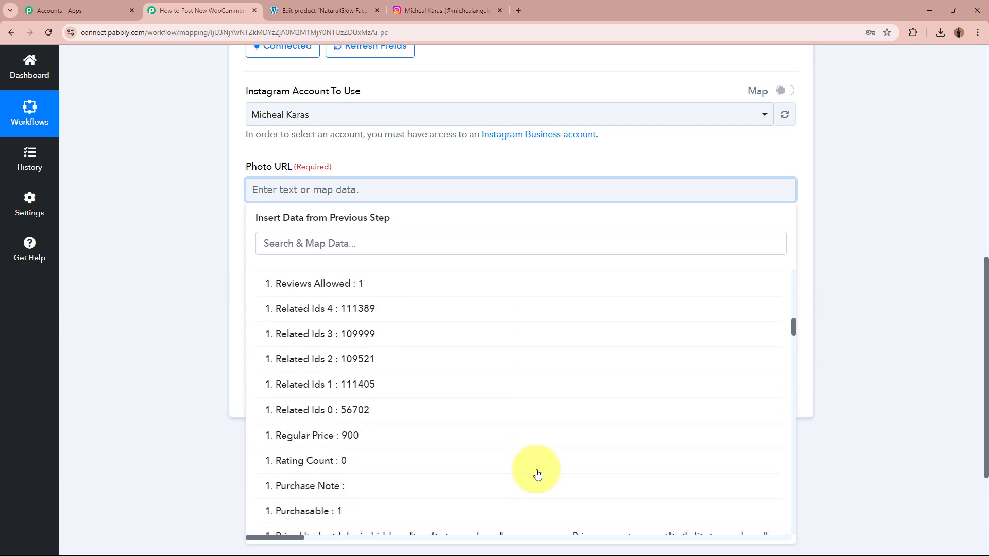
pyautogui.scroll(-10, 537, 473)
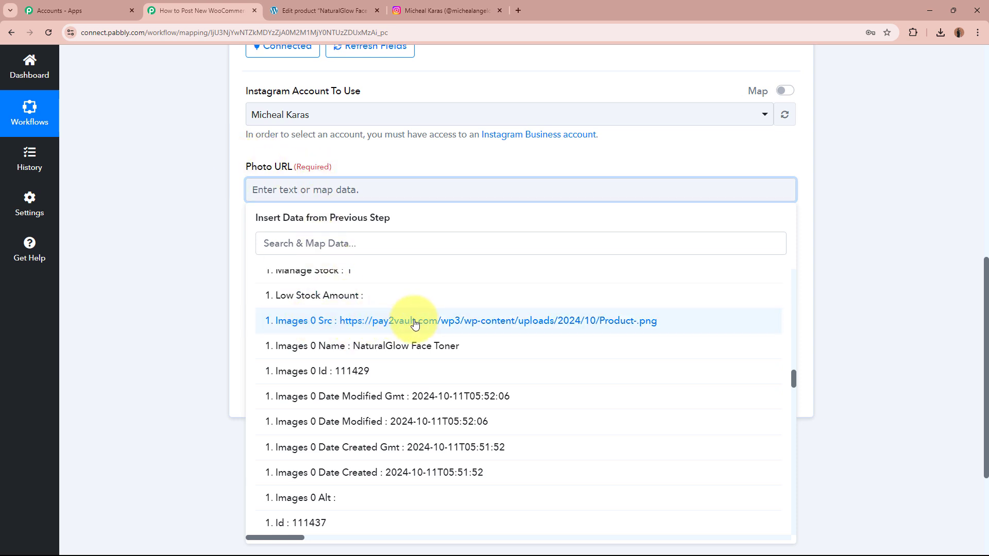
pyautogui.click(490, 321)
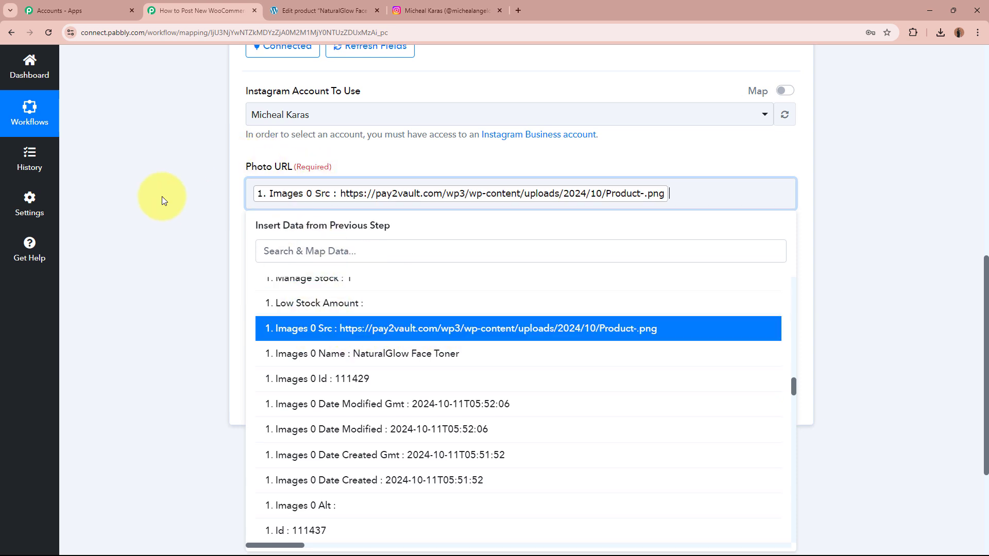
pyautogui.click(159, 195)
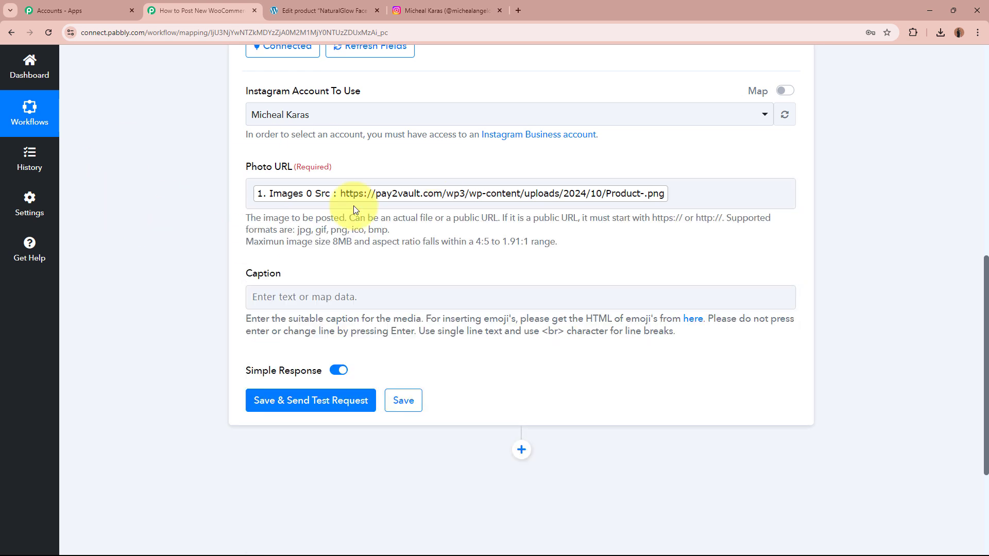
pyautogui.click(396, 178)
pyautogui.click(115, 181)
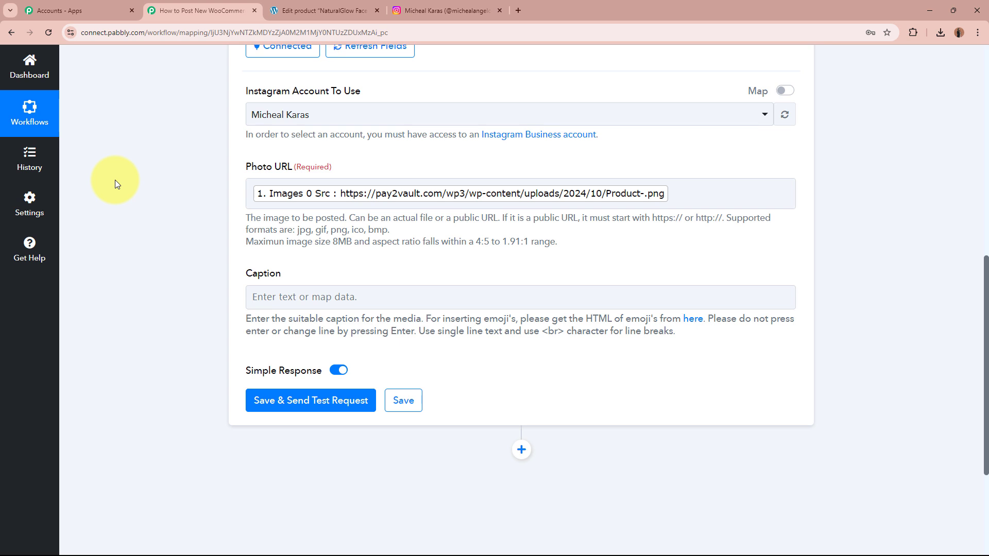
# - Paste the prepared launch caption template into the empty Caption field
pyautogui.scroll(6, 150, 220)
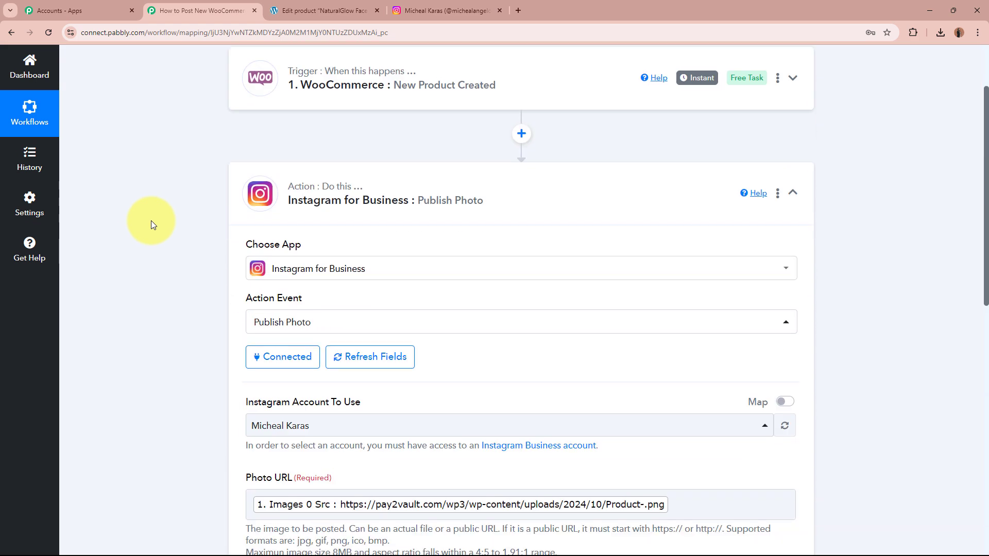
pyautogui.scroll(-8, 151, 220)
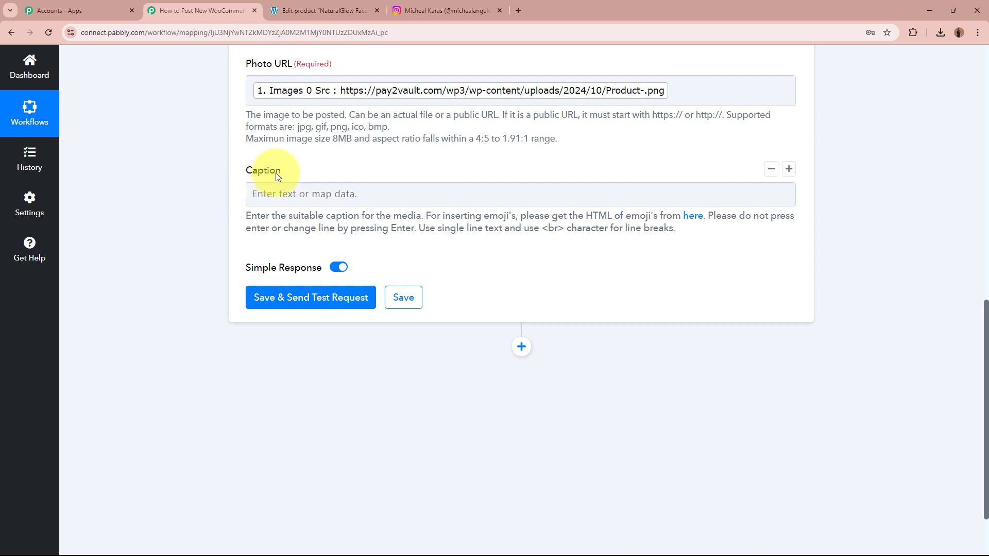
pyautogui.moveTo(246, 171); pyautogui.dragTo(329, 168)
pyautogui.click(190, 164)
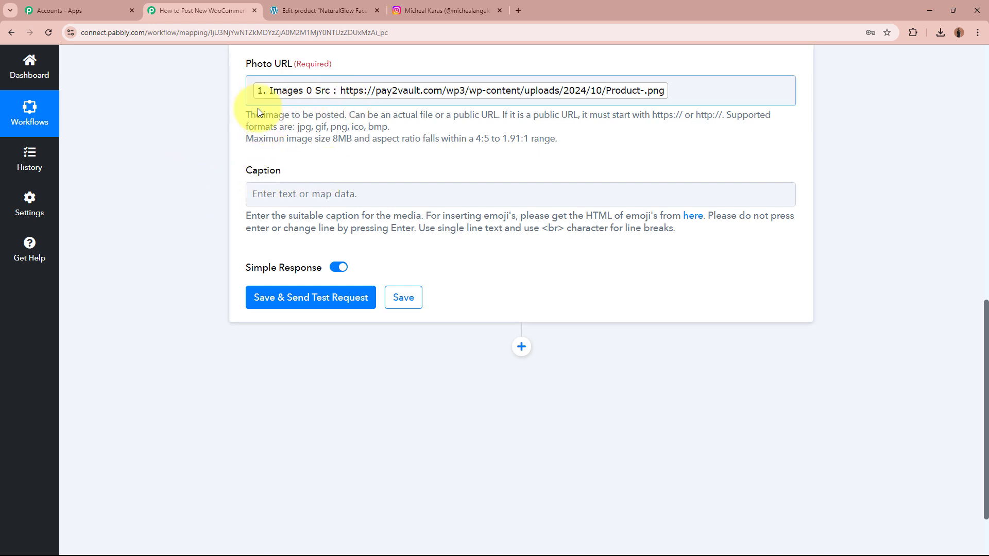
pyautogui.click(373, 198)
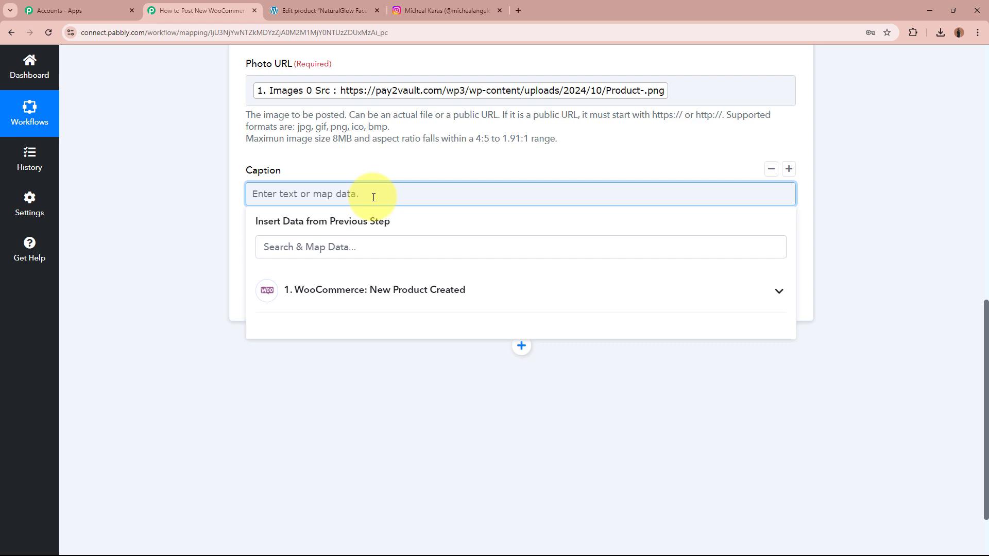
pyautogui.write('New Product Launch✨!!  Product Name: [Product Name] Sale Price: Rs. [Sale Price]/-')
pyautogui.click(198, 185)
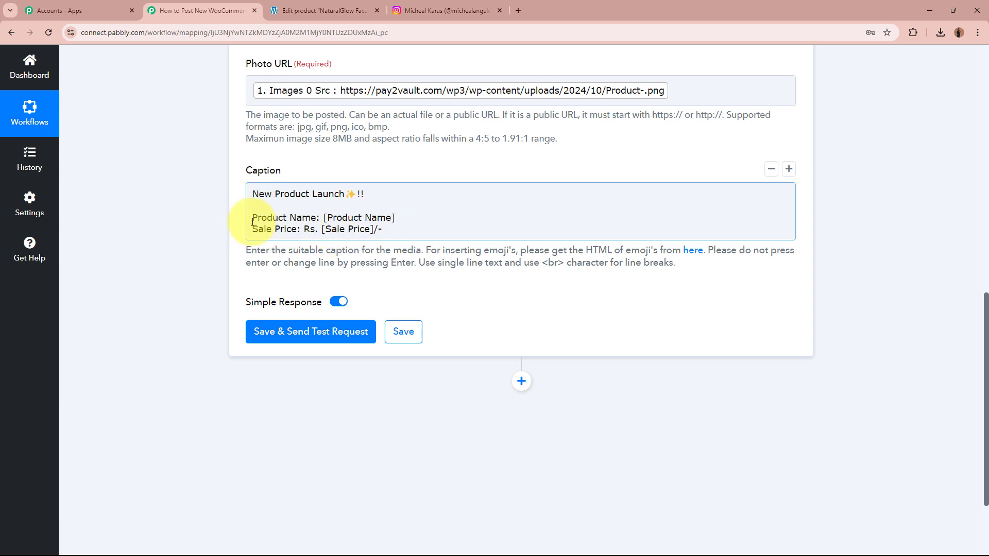
# - Replace [Product Name] and [Sale Price] with the mapped product name and sale price fields
pyautogui.click(342, 217)
pyautogui.moveTo(342, 218); pyautogui.dragTo(412, 214)
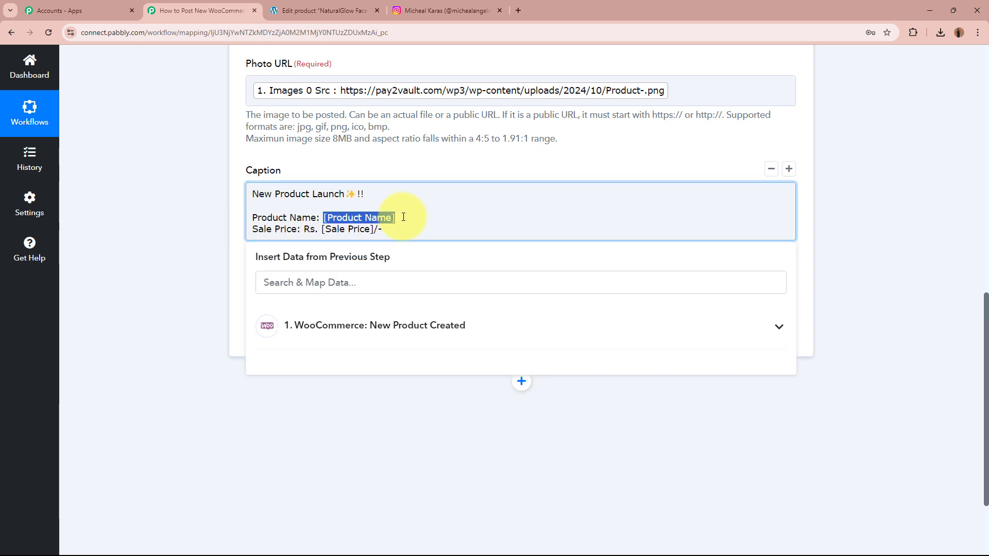
pyautogui.click(359, 273)
pyautogui.write('name')
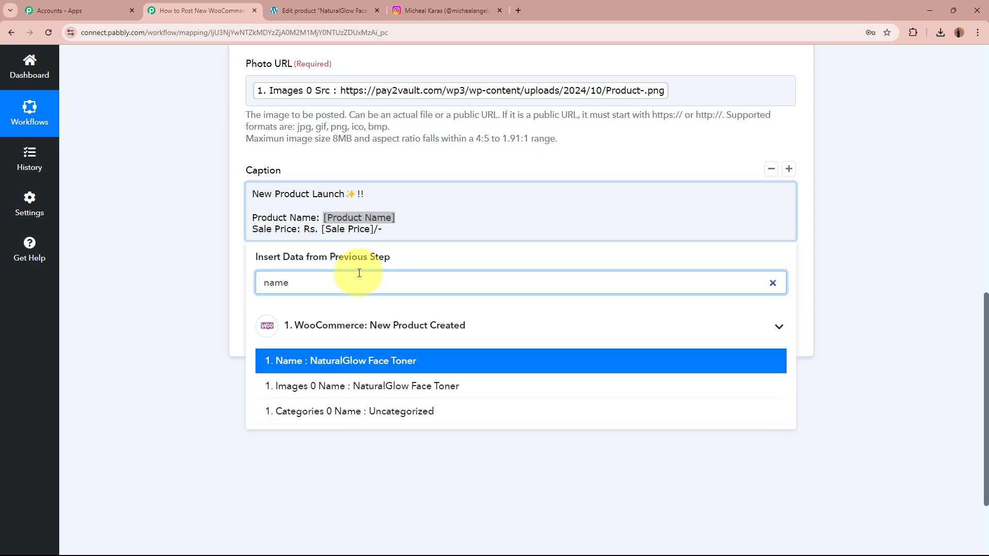
pyautogui.click(415, 386)
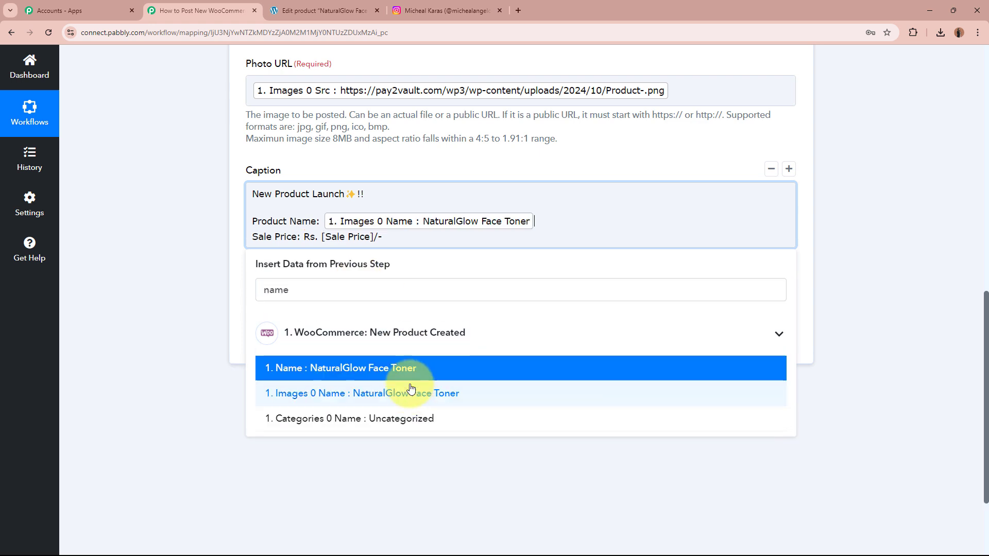
pyautogui.moveTo(327, 238); pyautogui.dragTo(370, 237)
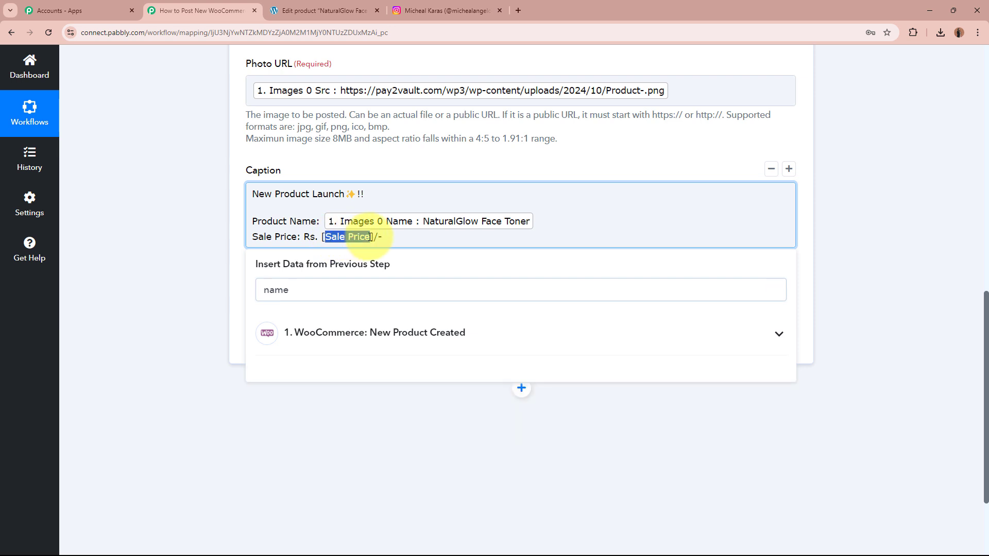
pyautogui.click(344, 289)
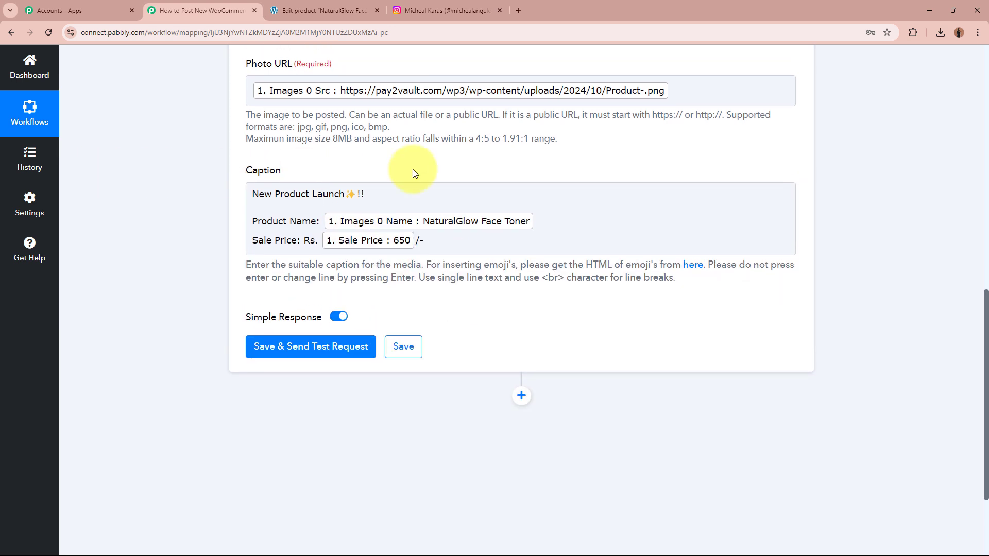
# - Save and send a test request, then check the Instagram profile
pyautogui.click(305, 346)
pyautogui.scroll(-2, 156, 301)
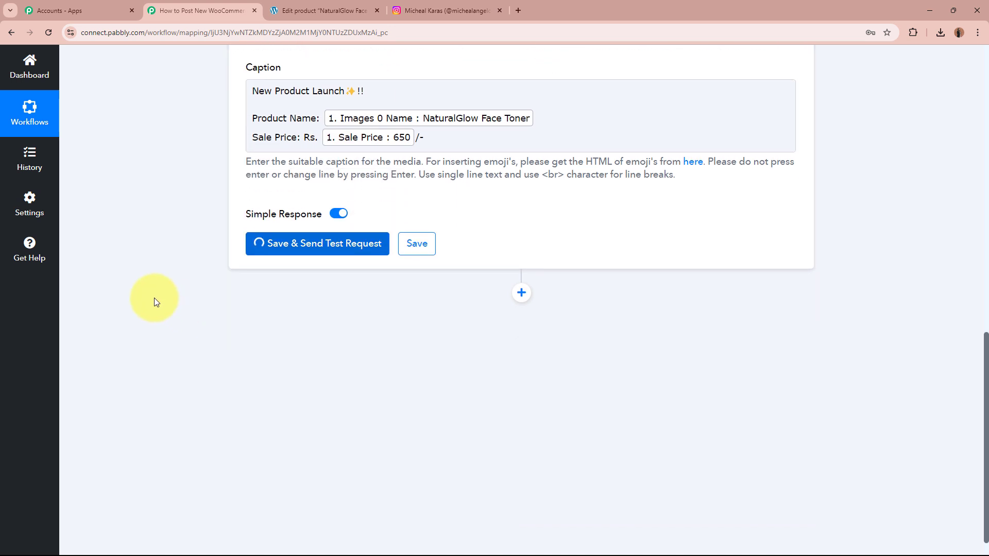
pyautogui.scroll(-2, 153, 293)
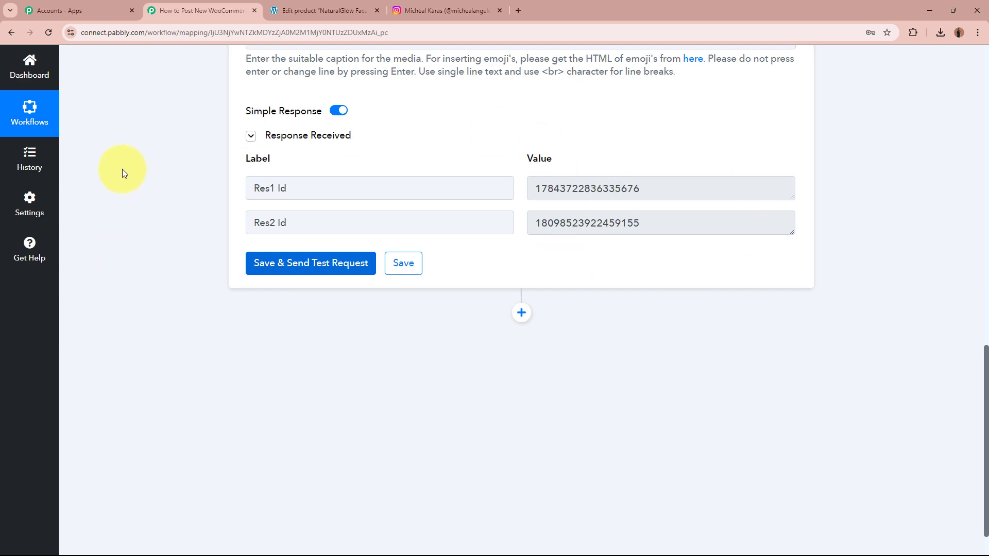
pyautogui.click(462, 14)
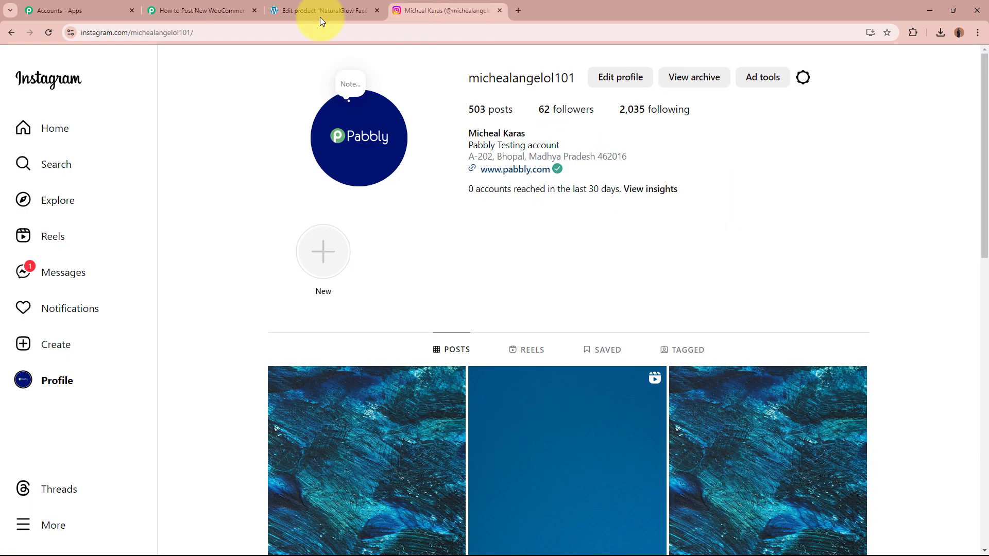
# - Reload Instagram and verify the newest post's caption shows the product name and Rs. 650/-
pyautogui.click(50, 32)
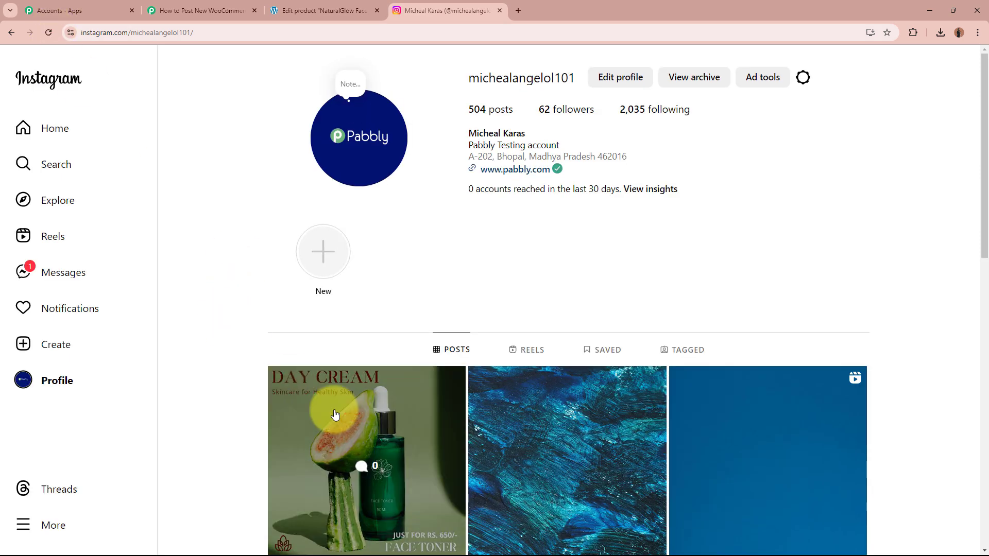
pyautogui.click(335, 415)
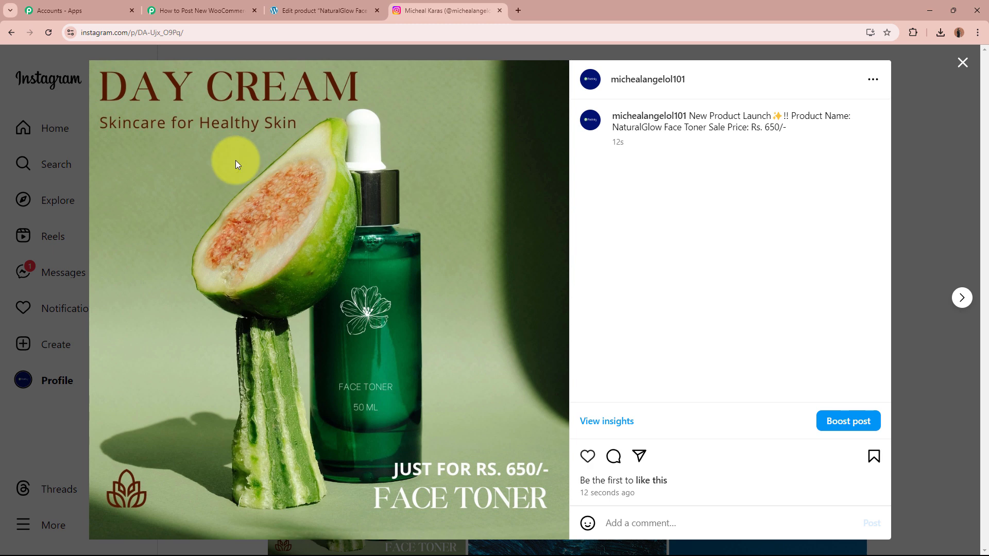
pyautogui.moveTo(691, 115); pyautogui.dragTo(788, 126)
pyautogui.click(786, 126)
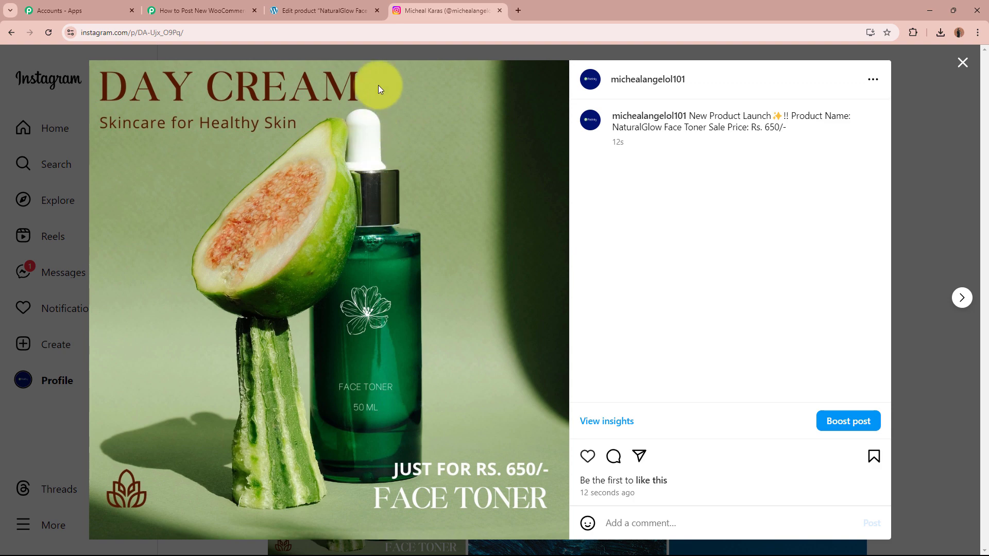
# - After a glance at WordPress, collapse the Instagram Publish Photo action in the Pabbly workflow
pyautogui.click(361, 8)
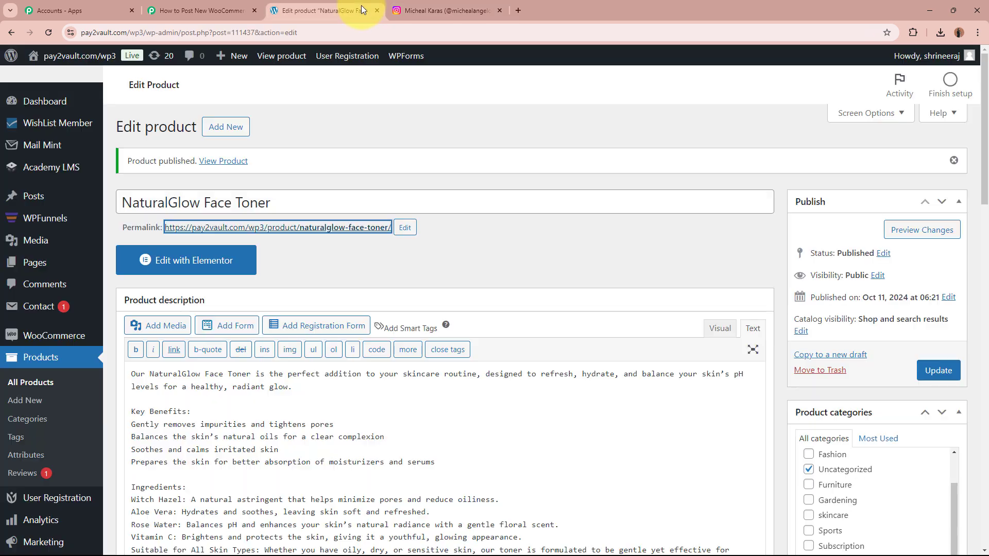
pyautogui.click(567, 250)
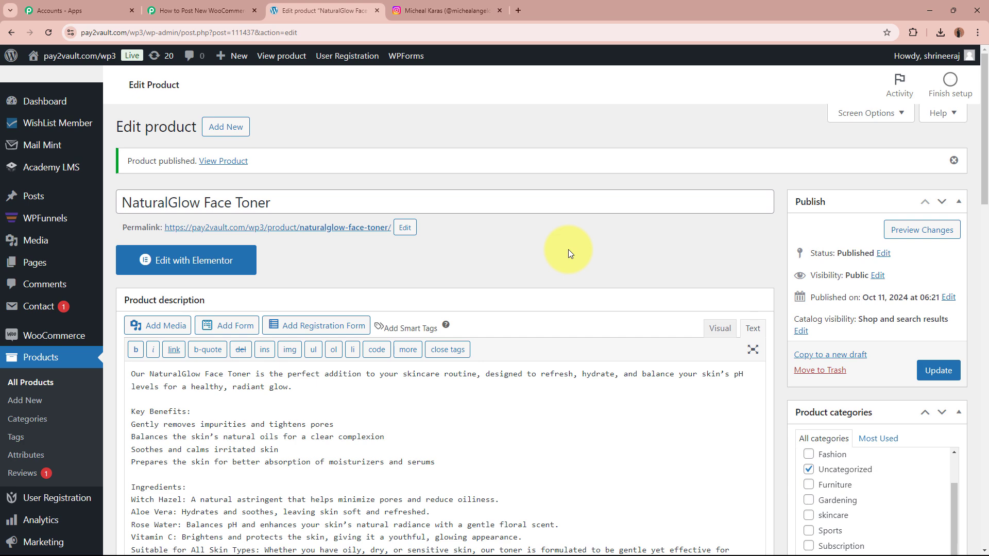
pyautogui.click(441, 9)
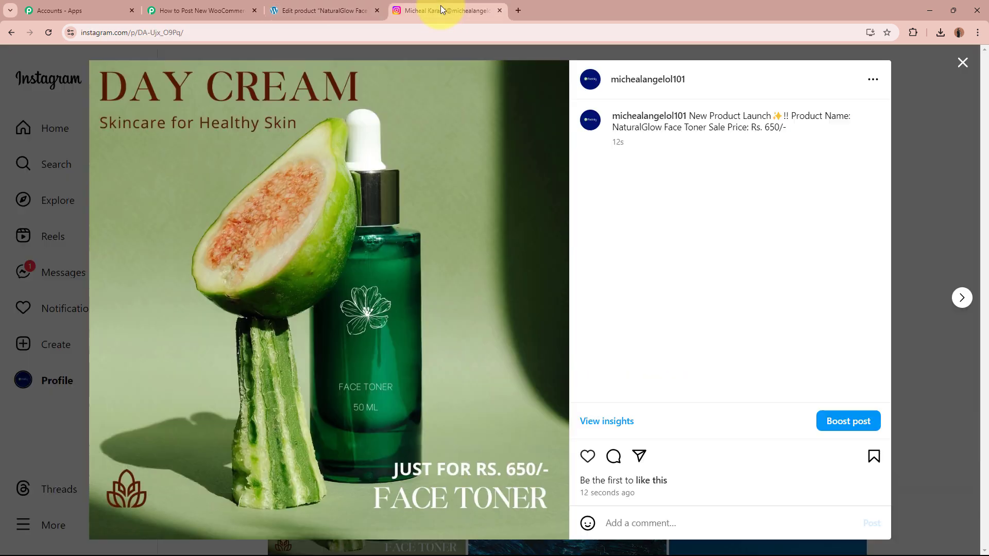
pyautogui.click(176, 4)
pyautogui.scroll(10, 163, 222)
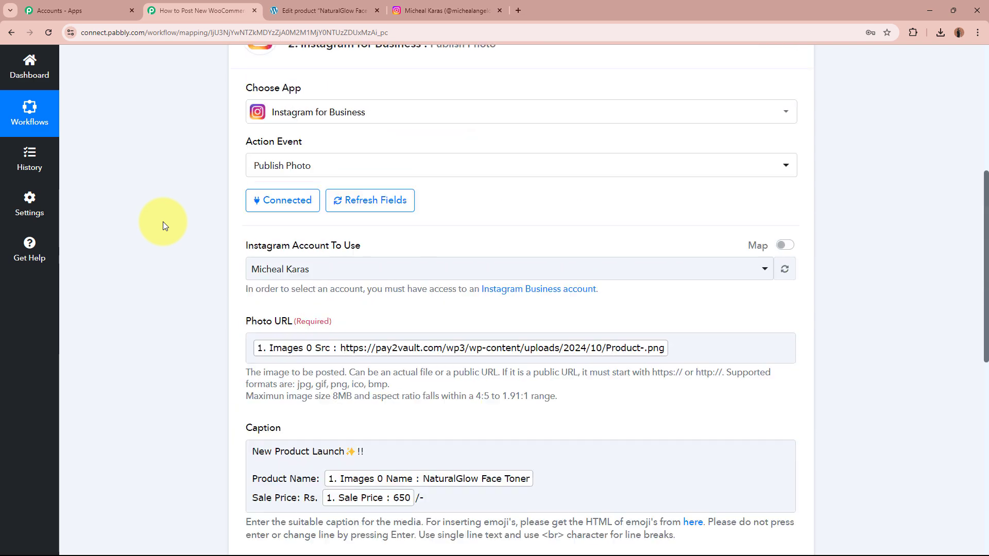
pyautogui.scroll(5, 163, 221)
pyautogui.click(504, 344)
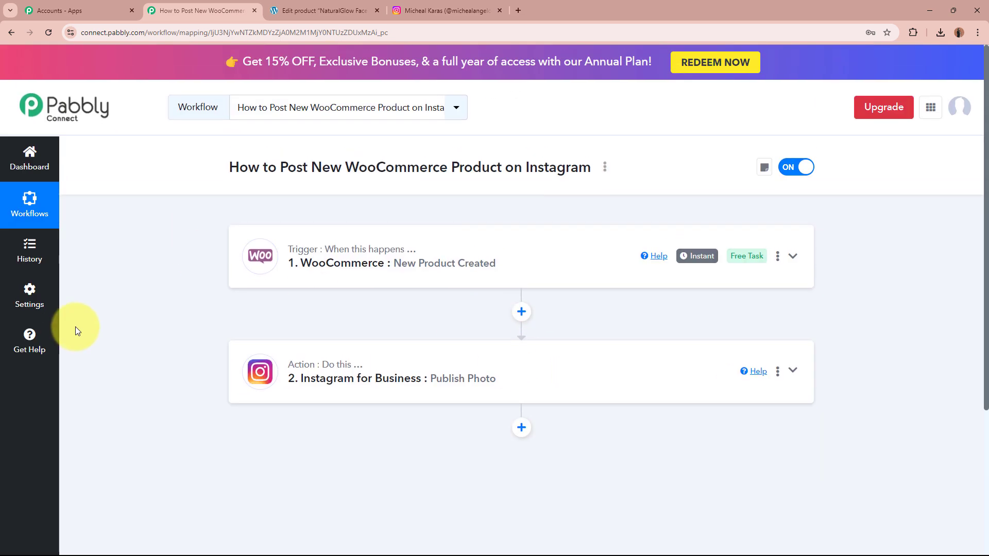